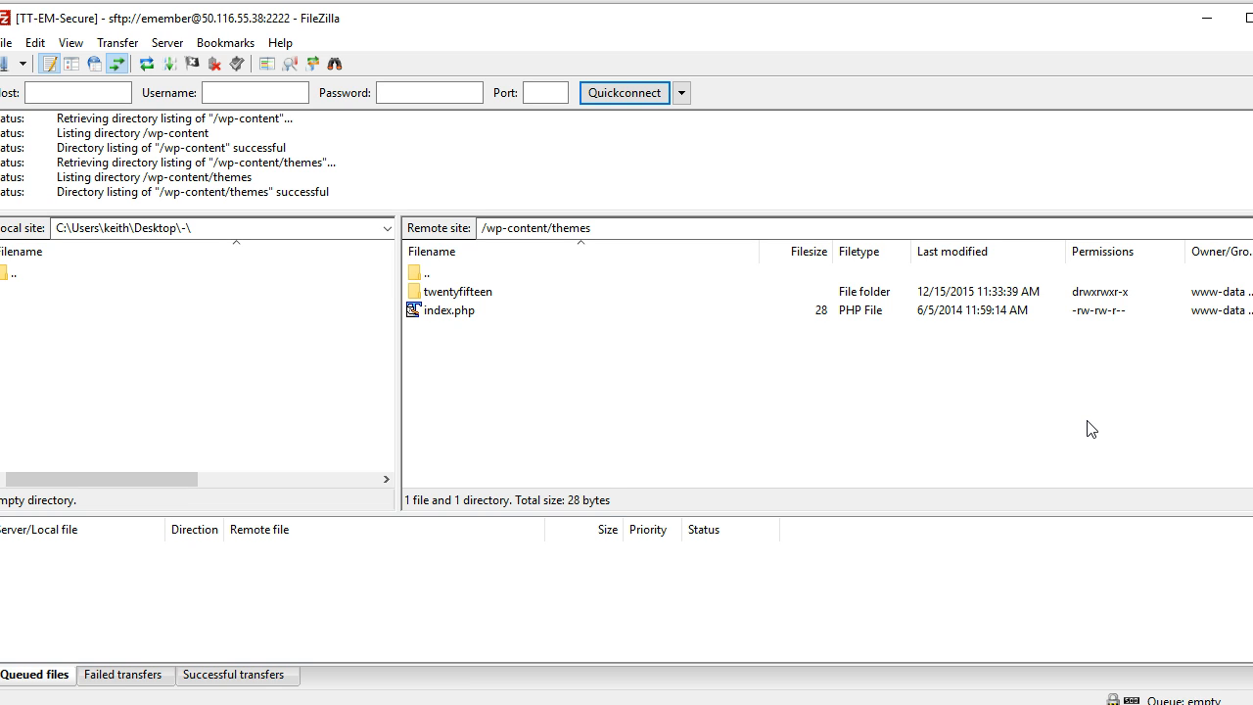
{"action": "left_click", "coordinate": [1058, 423]}
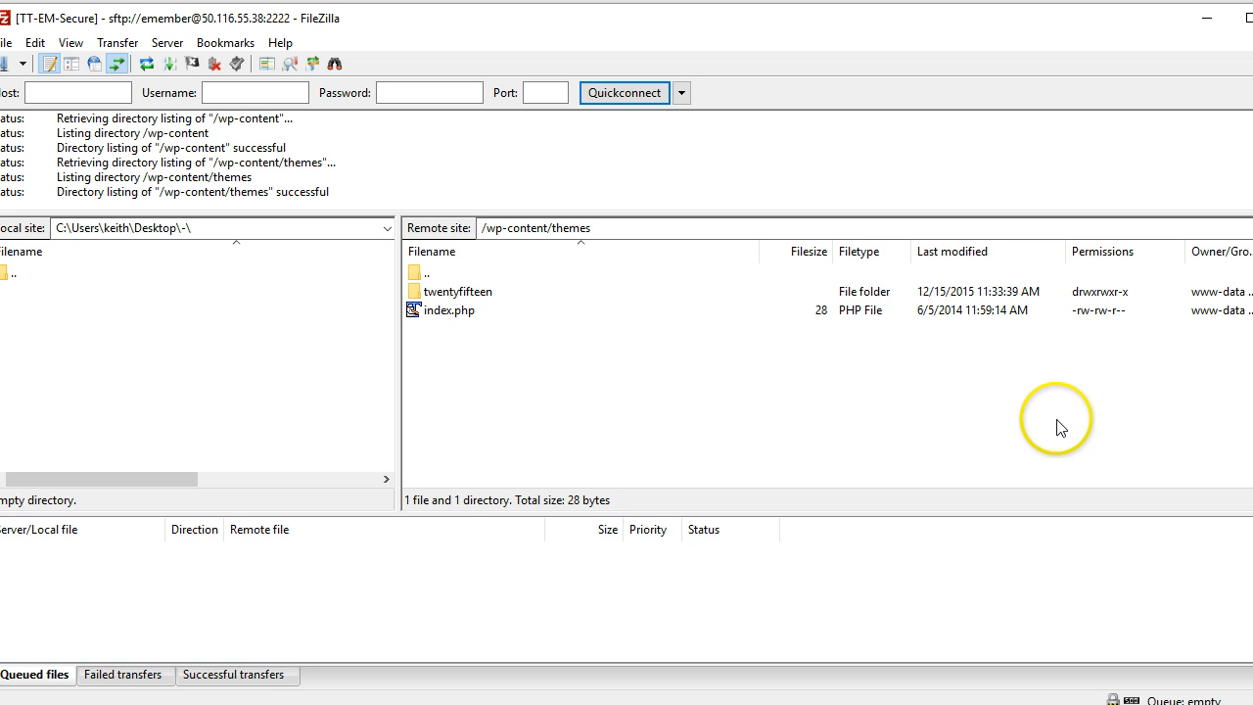
{"action": "left_click", "coordinate": [481, 296]}
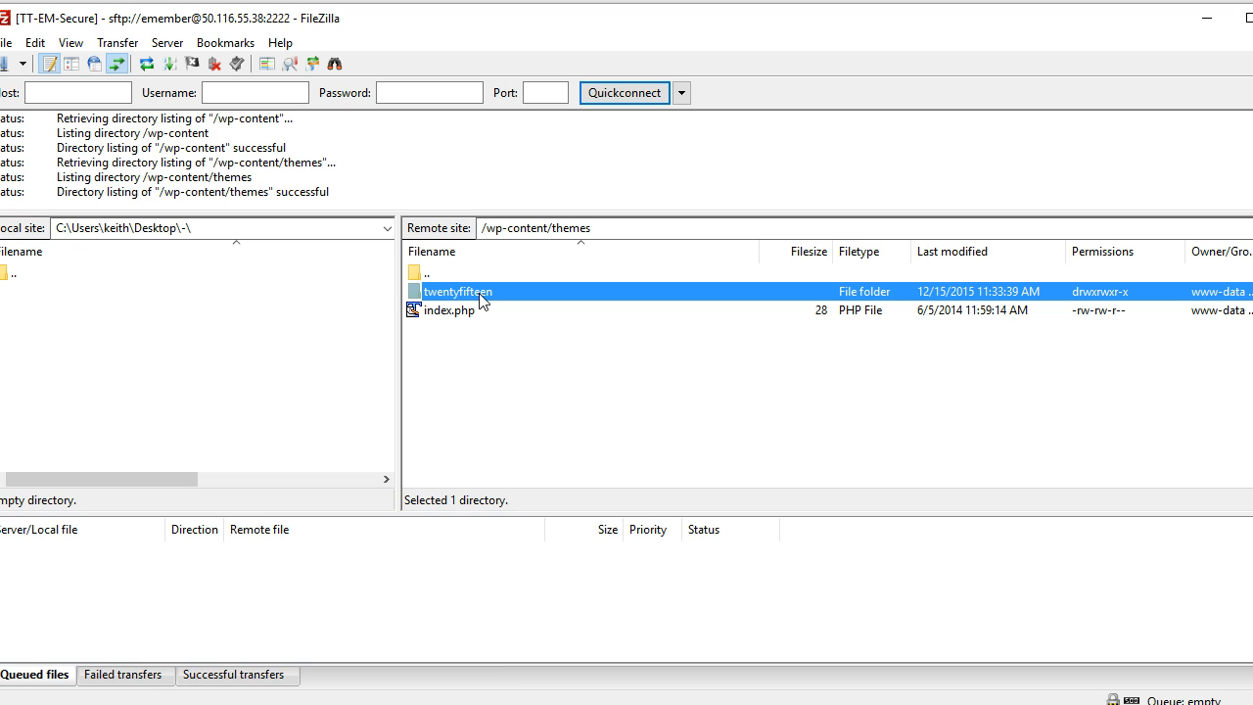
{"action": "double_click", "coordinate": [481, 296]}
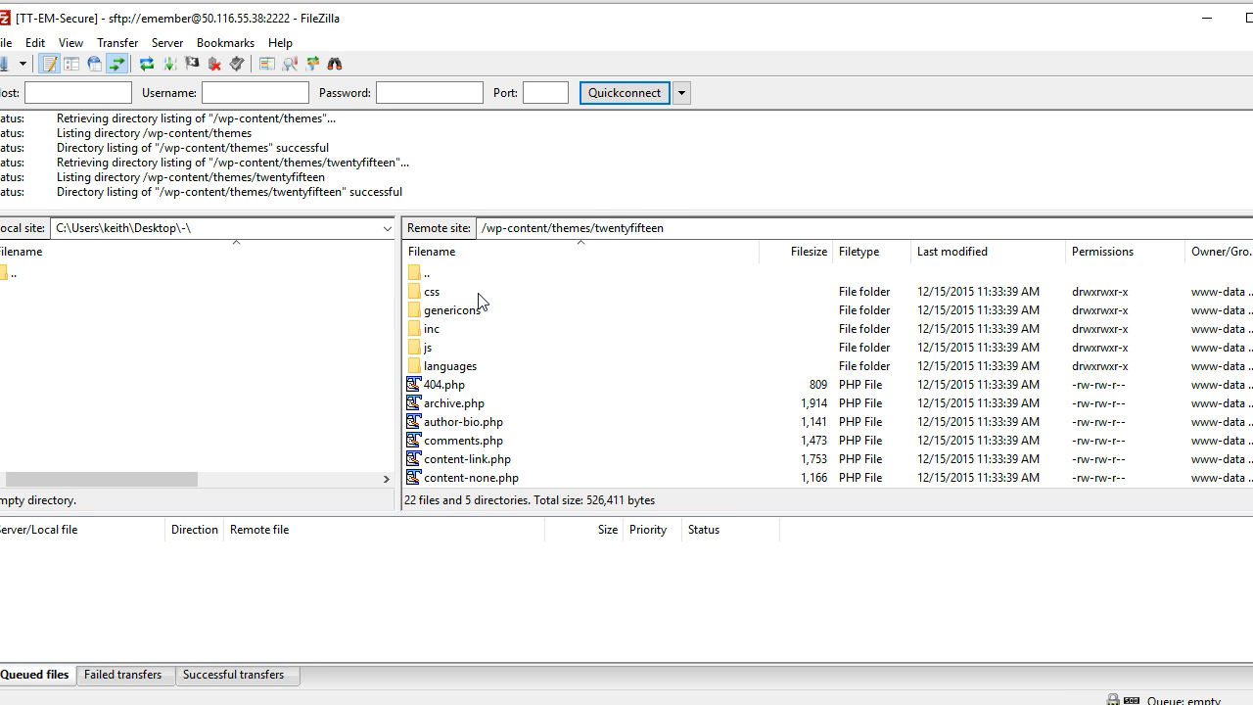
{"action": "scroll", "coordinate": [452, 409], "scroll_direction": "down", "scroll_amount": 3}
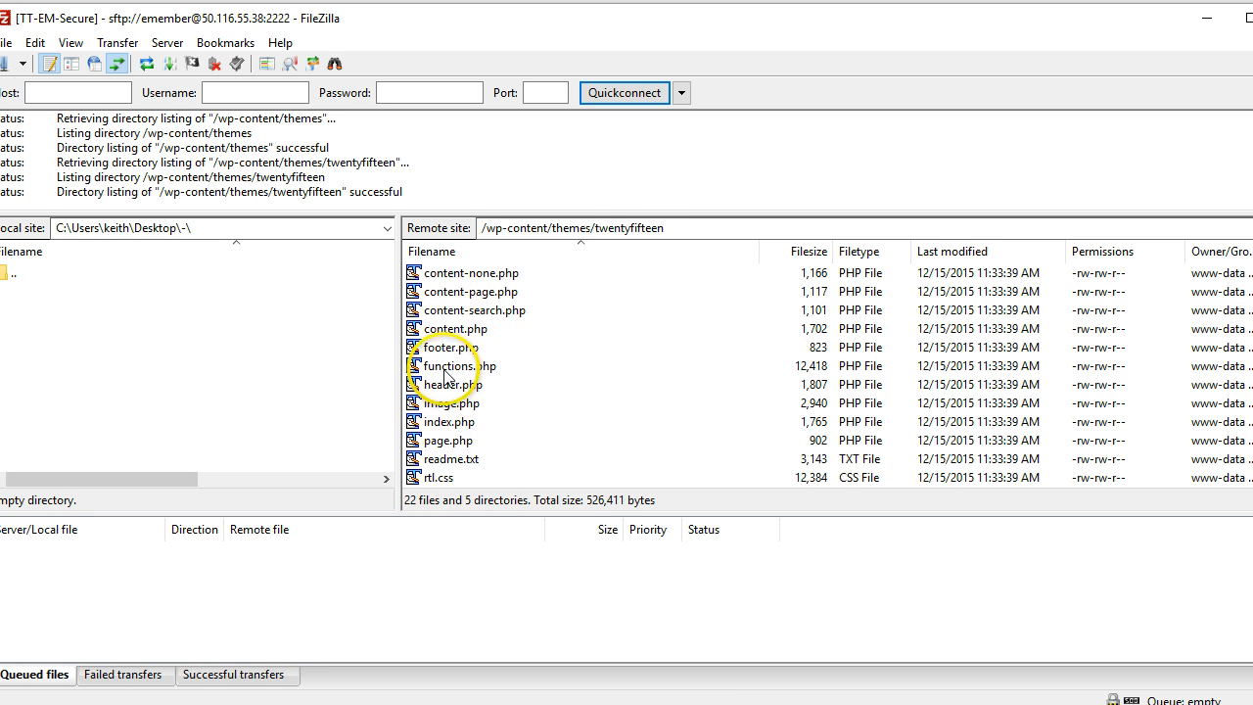
{"action": "left_click", "coordinate": [490, 367]}
{"action": "scroll", "coordinate": [495, 387], "scroll_direction": "up", "scroll_amount": 4}
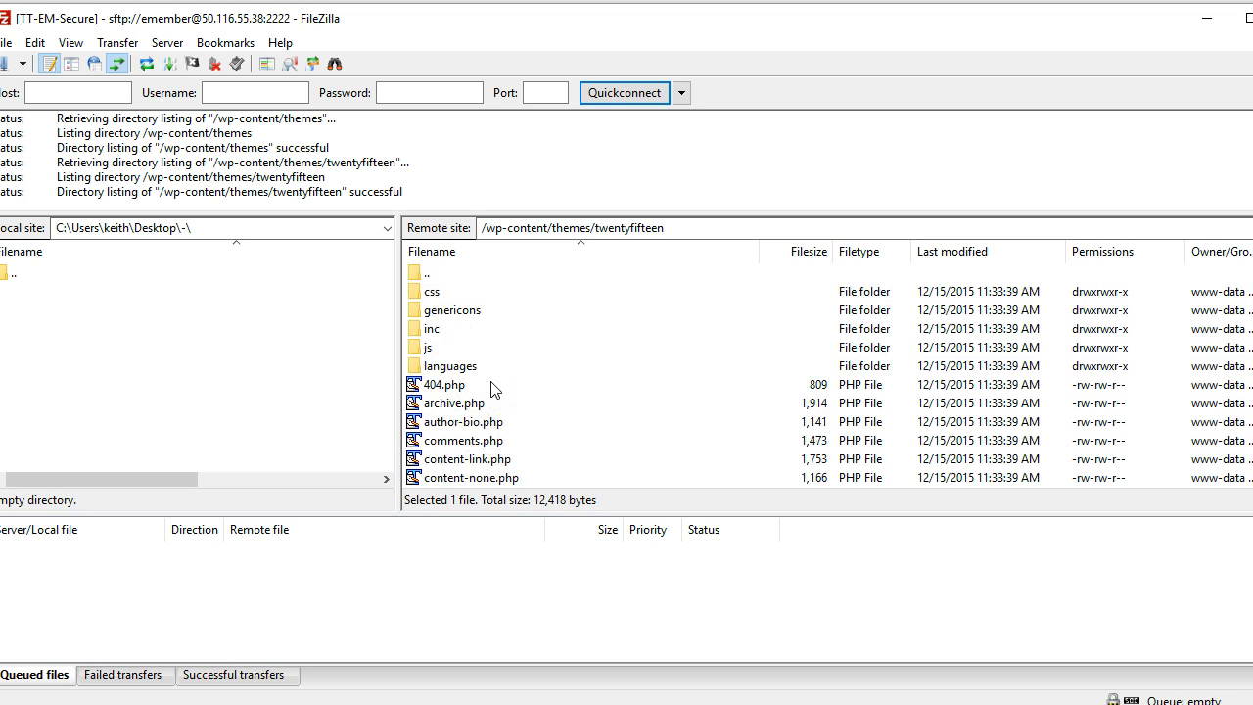
{"action": "double_click", "coordinate": [433, 273]}
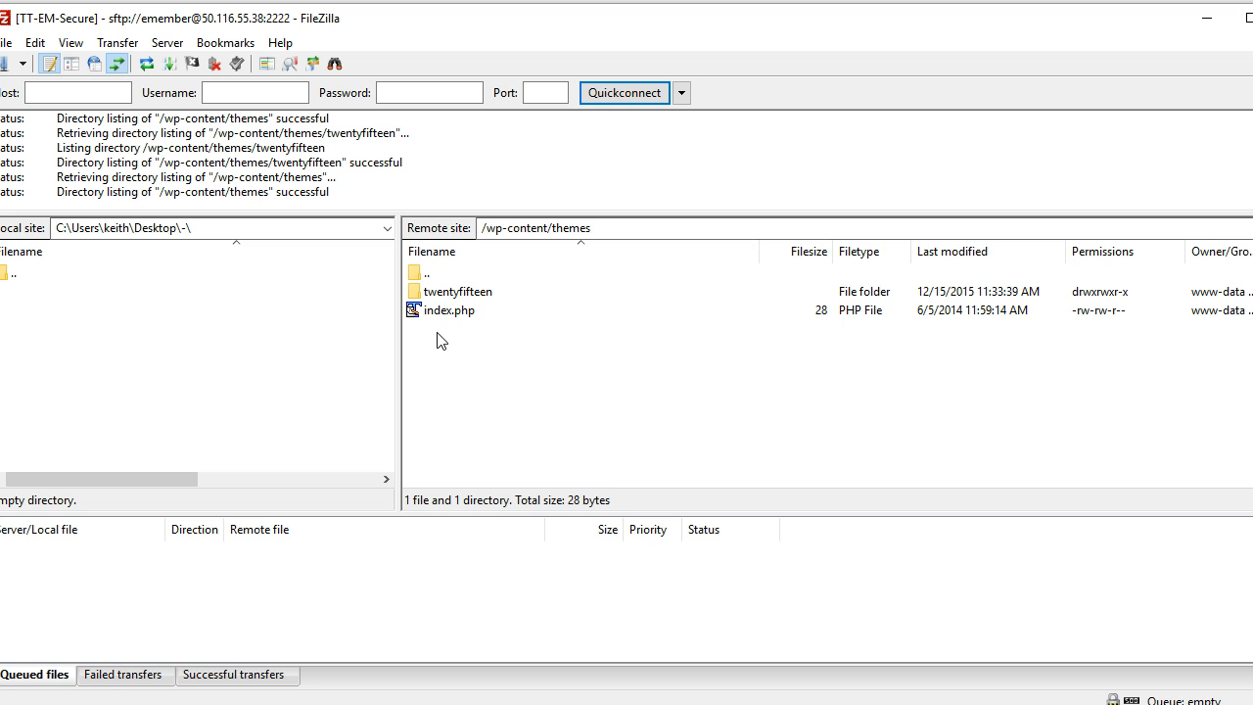
Create a local folder named twentyfifteen-child, based on the parent theme's folder name
{"action": "left_click", "coordinate": [449, 291]}
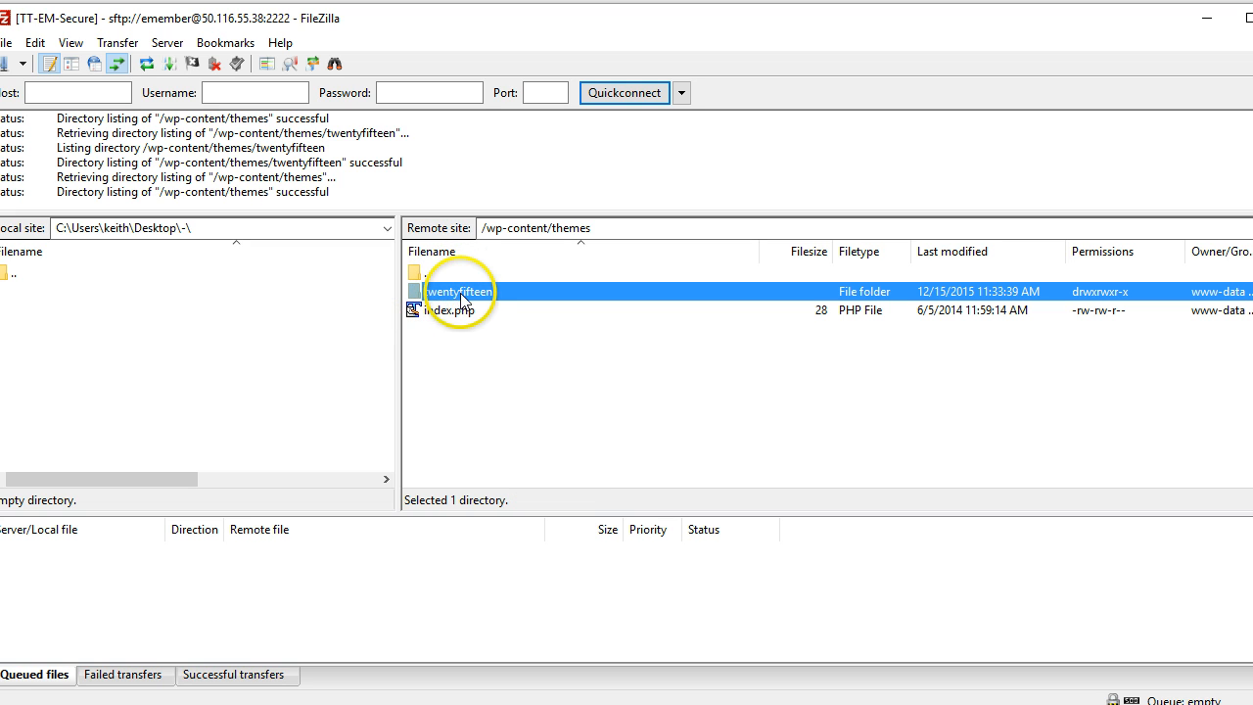
{"action": "left_click", "coordinate": [460, 294]}
{"action": "key", "text": "ctrl+c"}
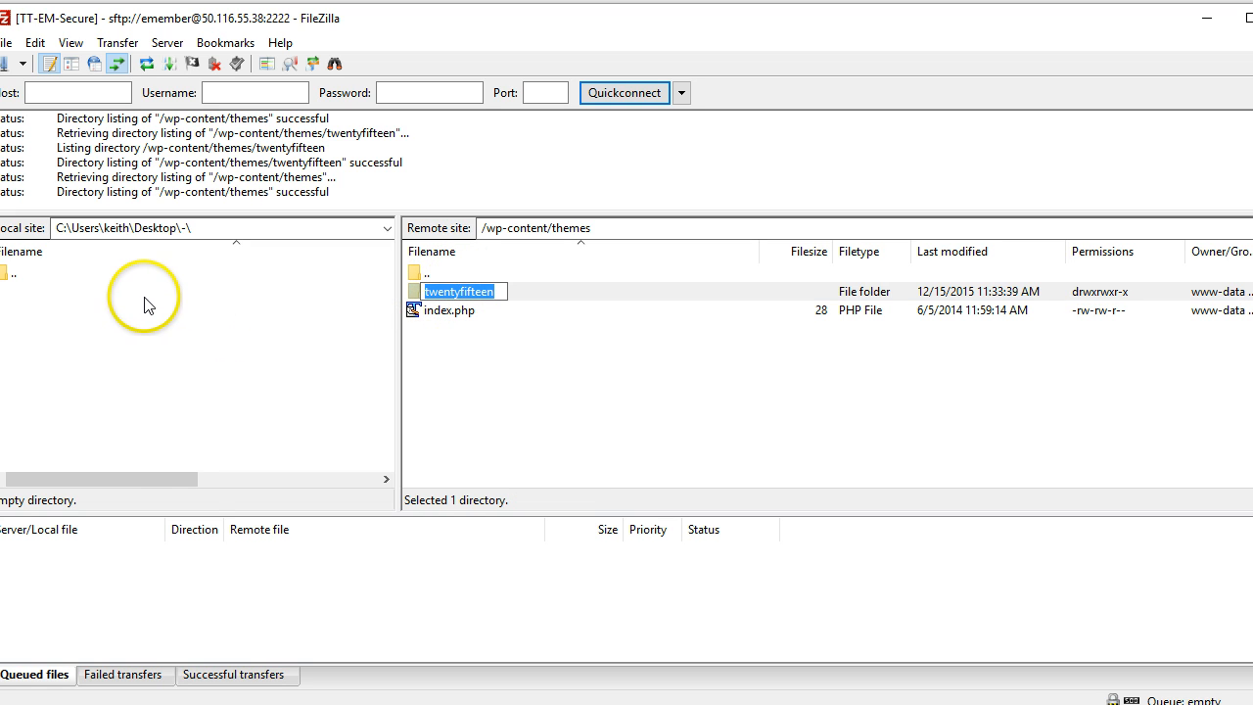
{"action": "right_click", "coordinate": [143, 305]}
{"action": "left_click", "coordinate": [210, 412]}
{"action": "key", "text": "ctrl+v"}
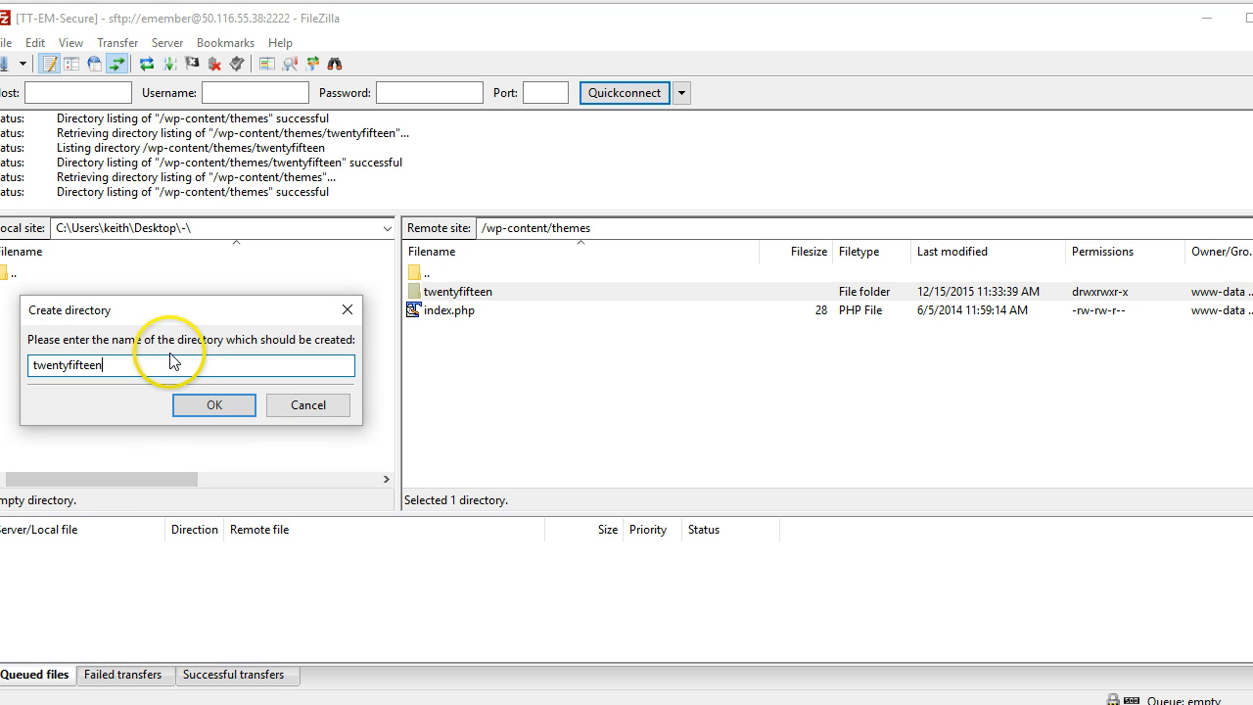
{"action": "type", "text": "-"}
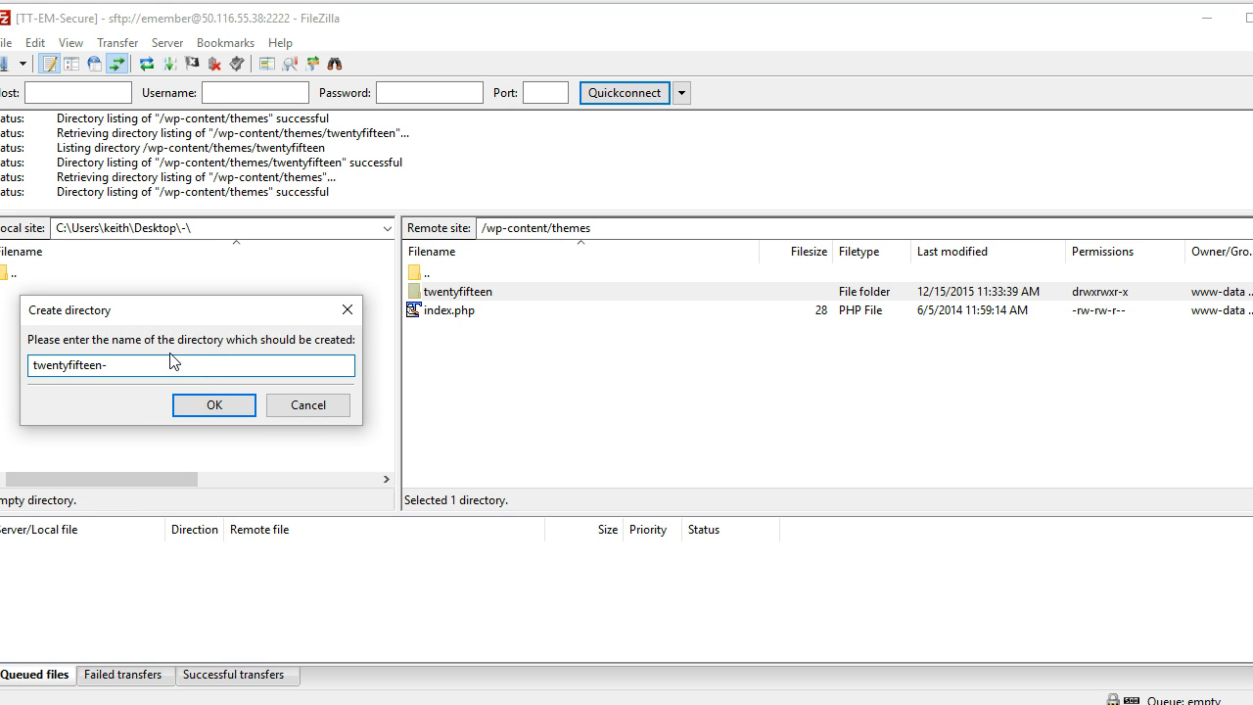
{"action": "type", "text": "child"}
{"action": "left_click", "coordinate": [182, 348]}
{"action": "left_click", "coordinate": [172, 407]}
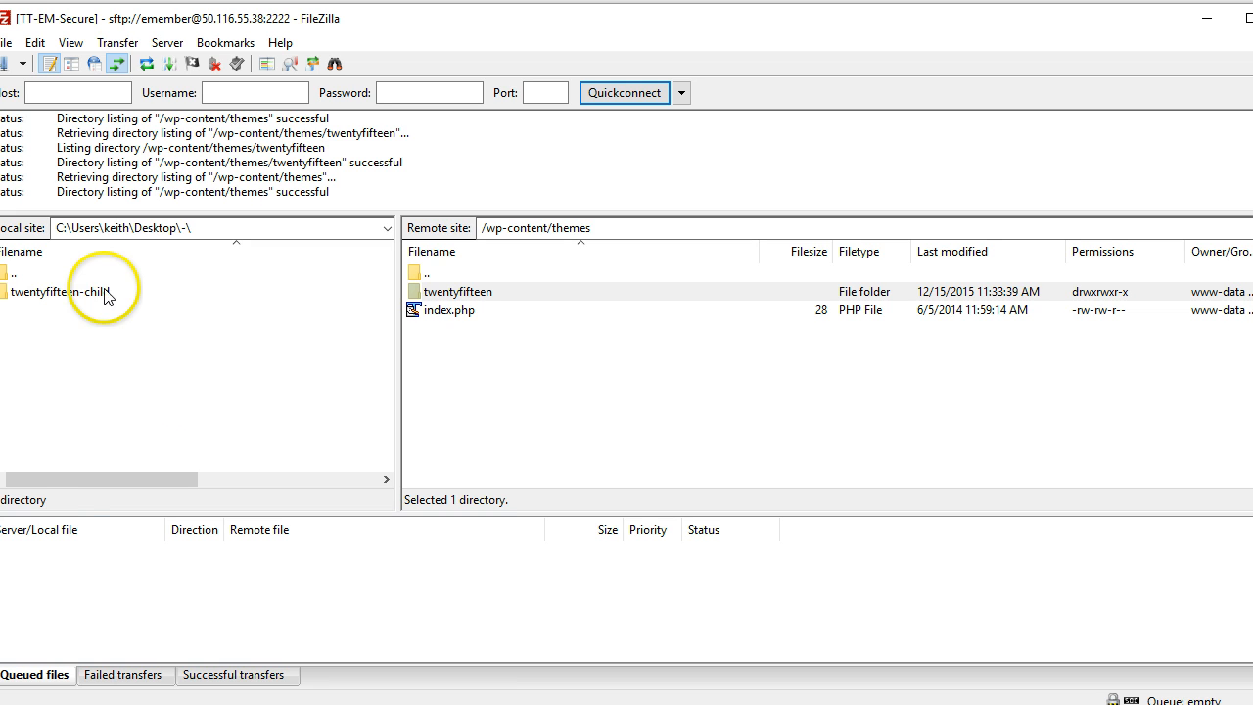
Download the parent theme's screenshot.png into twentyfifteen-child, then return to the browser
{"action": "double_click", "coordinate": [78, 294]}
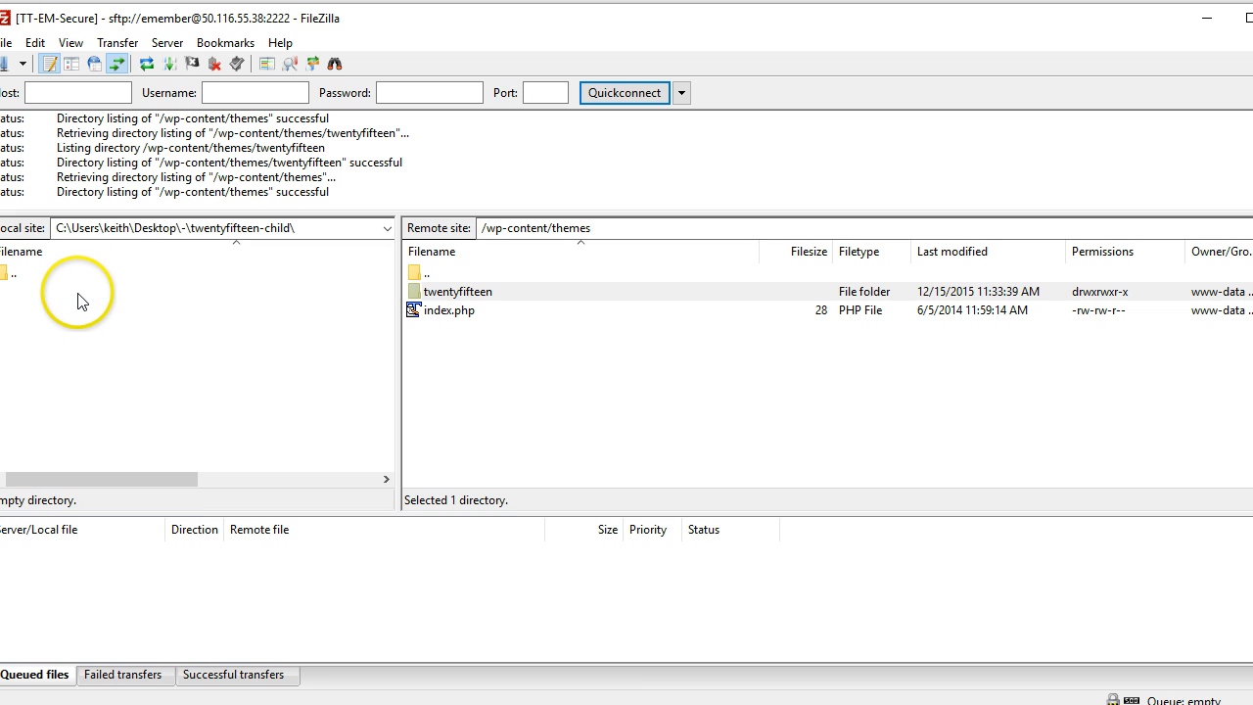
{"action": "double_click", "coordinate": [436, 291]}
{"action": "scroll", "coordinate": [448, 388], "scroll_direction": "down", "scroll_amount": 5}
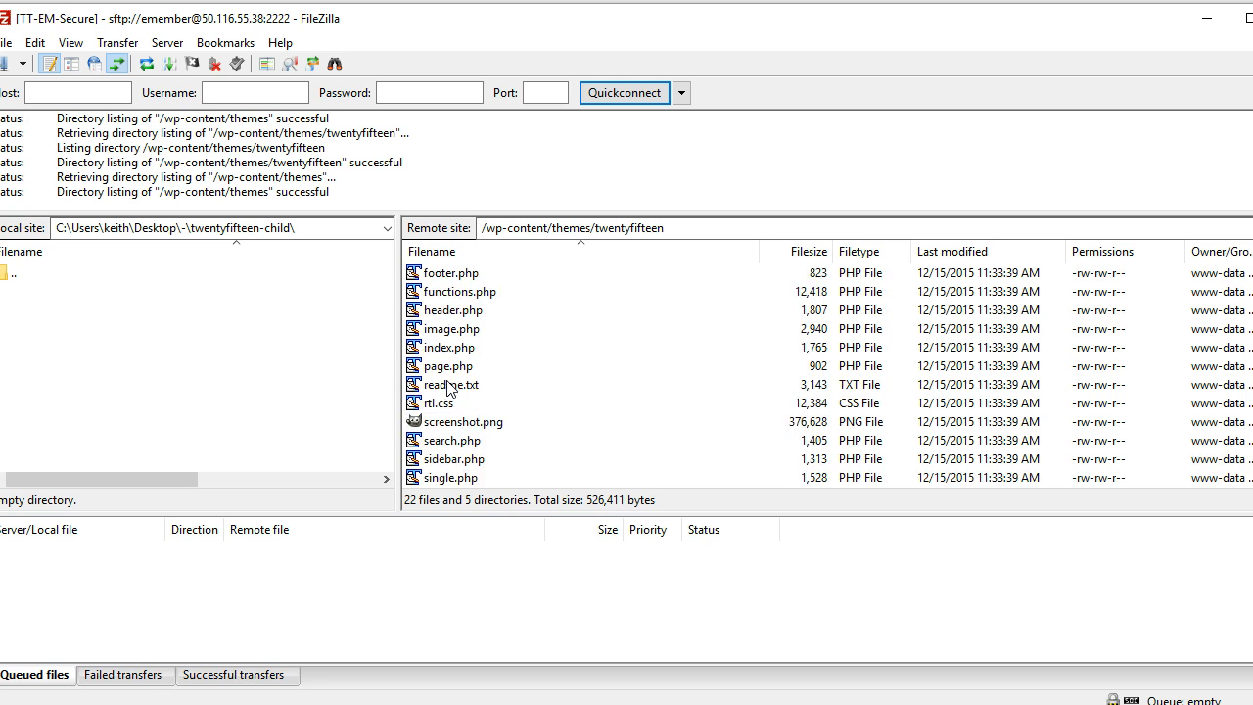
{"action": "double_click", "coordinate": [448, 406]}
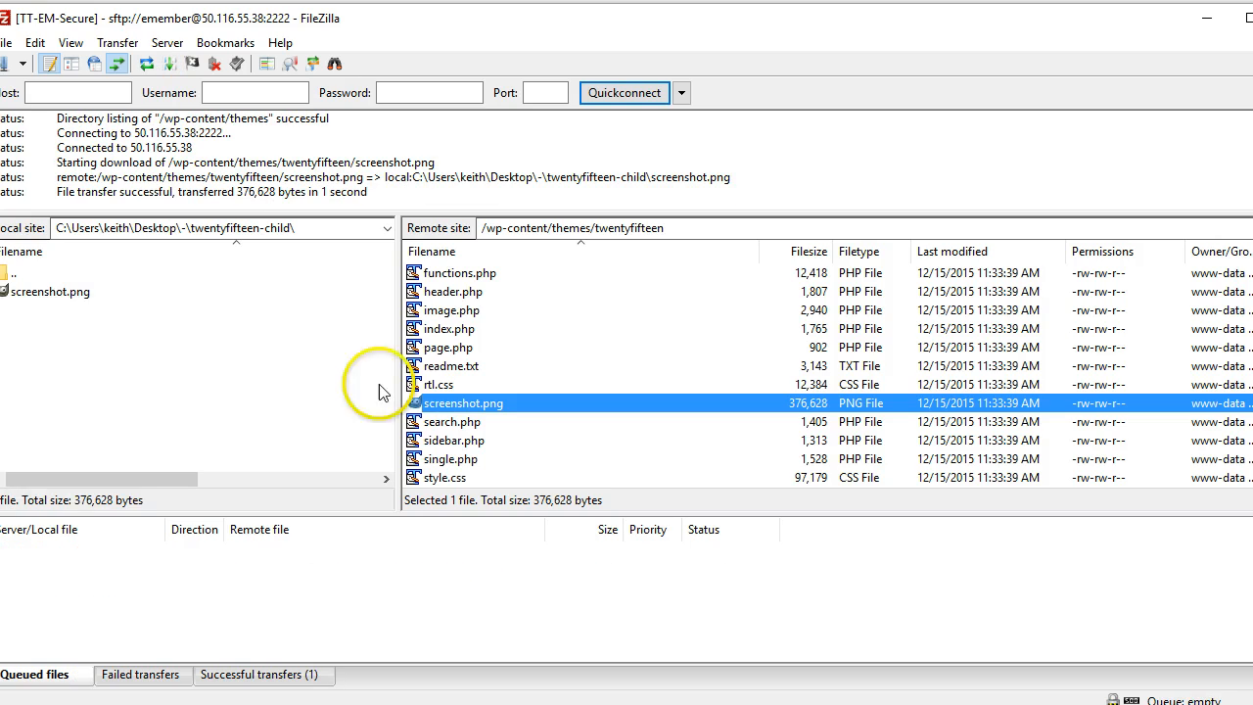
{"action": "left_click", "coordinate": [82, 296]}
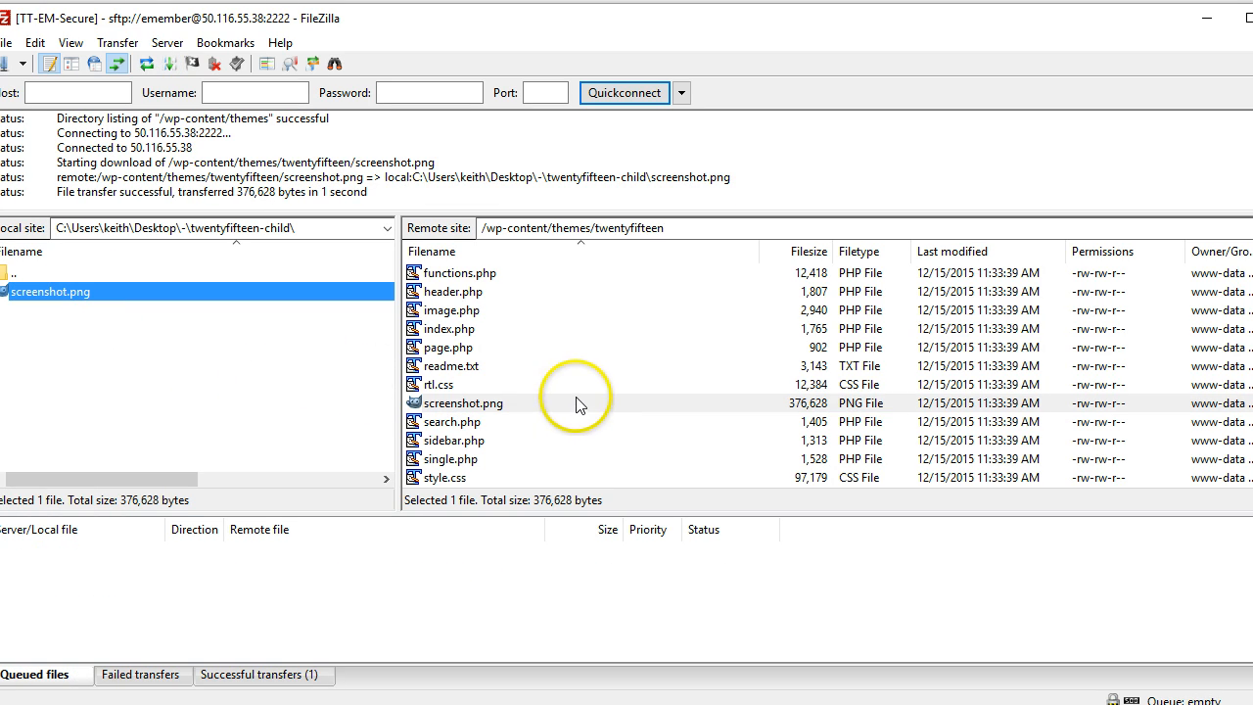
{"action": "scroll", "coordinate": [534, 364], "scroll_direction": "up", "scroll_amount": 1}
{"action": "scroll", "coordinate": [534, 364], "scroll_direction": "up", "scroll_amount": 4}
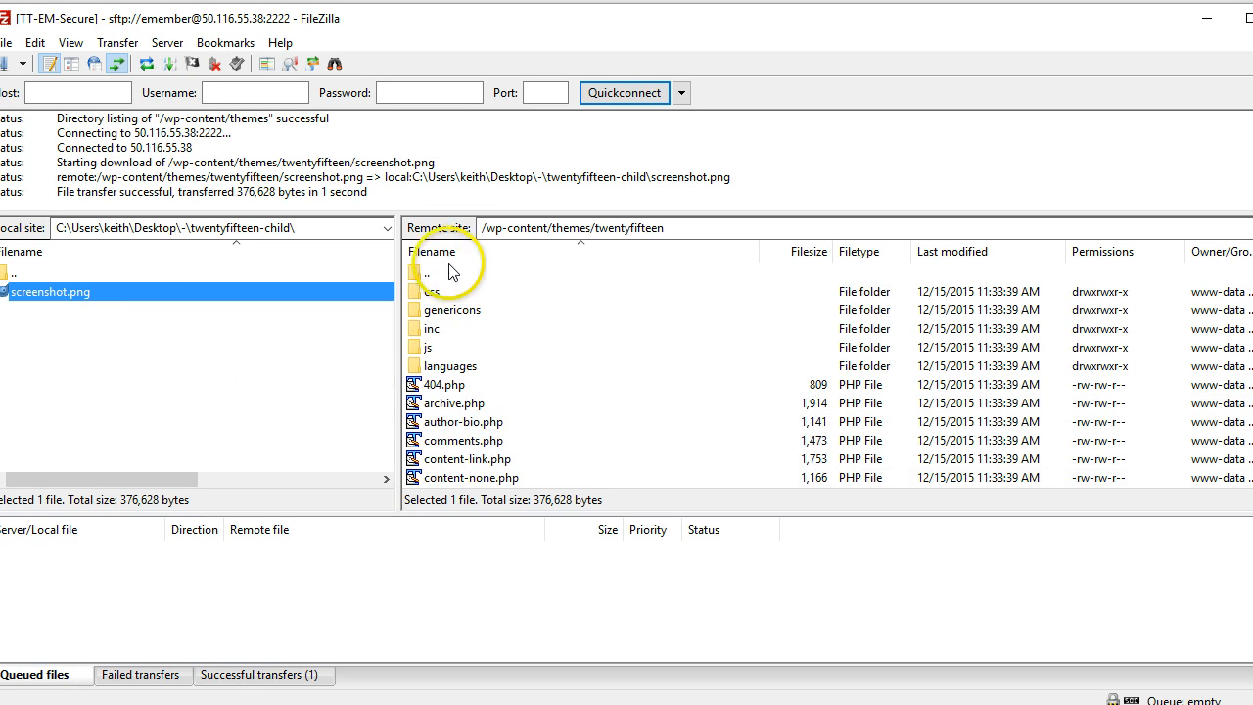
{"action": "double_click", "coordinate": [432, 272]}
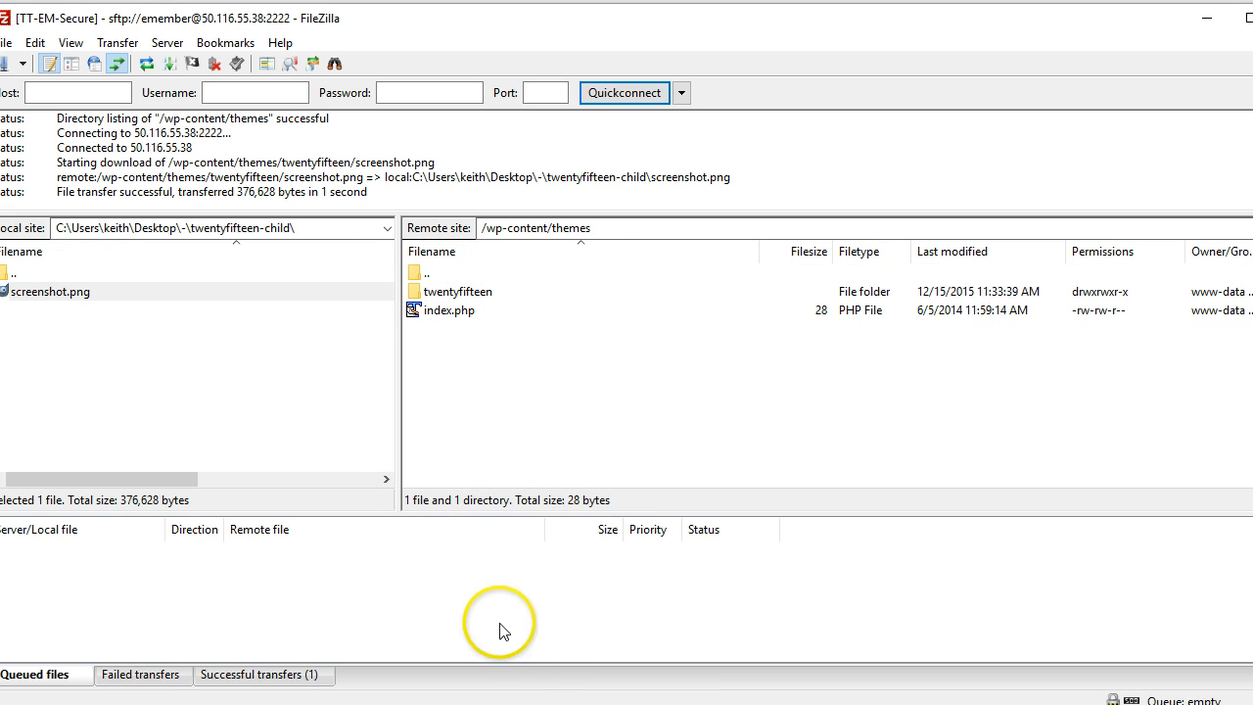
{"action": "key", "text": "alt+Tab"}
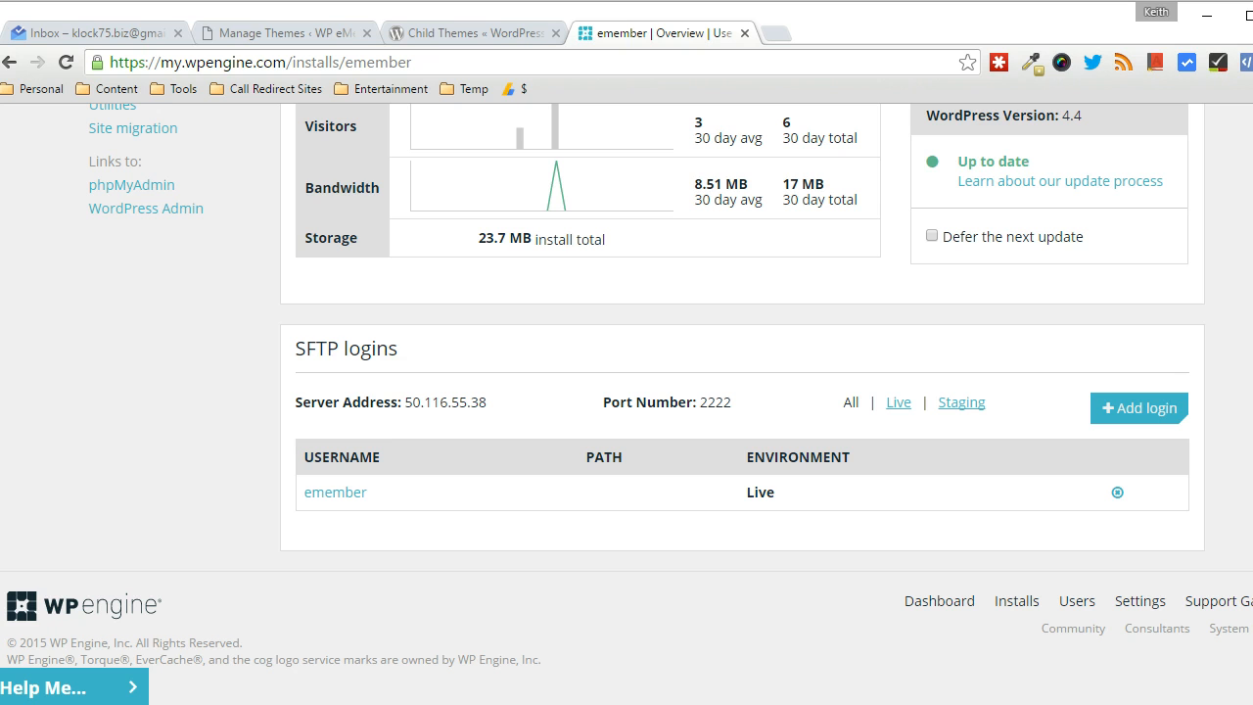
Copy the example style.css header from the Codex Child Themes article and launch TextPad
{"action": "left_click", "coordinate": [473, 32]}
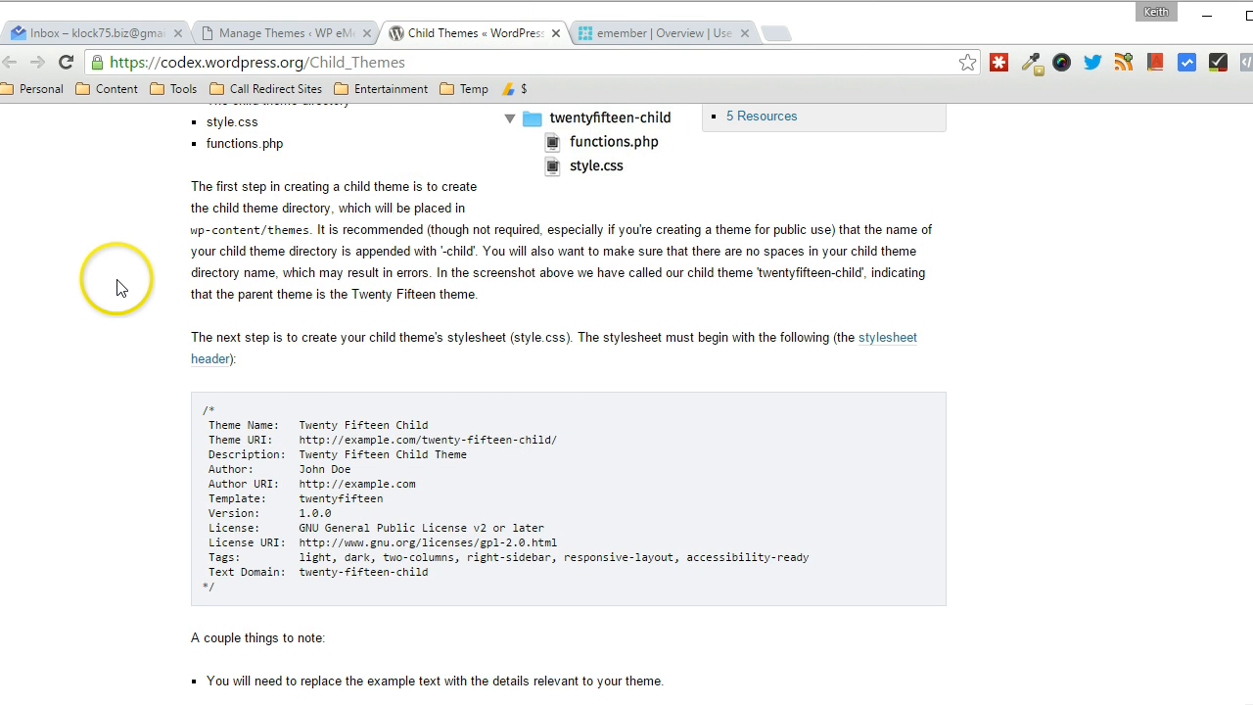
{"action": "scroll", "coordinate": [114, 284], "scroll_direction": "down", "scroll_amount": 1}
{"action": "scroll", "coordinate": [113, 284], "scroll_direction": "up", "scroll_amount": 1}
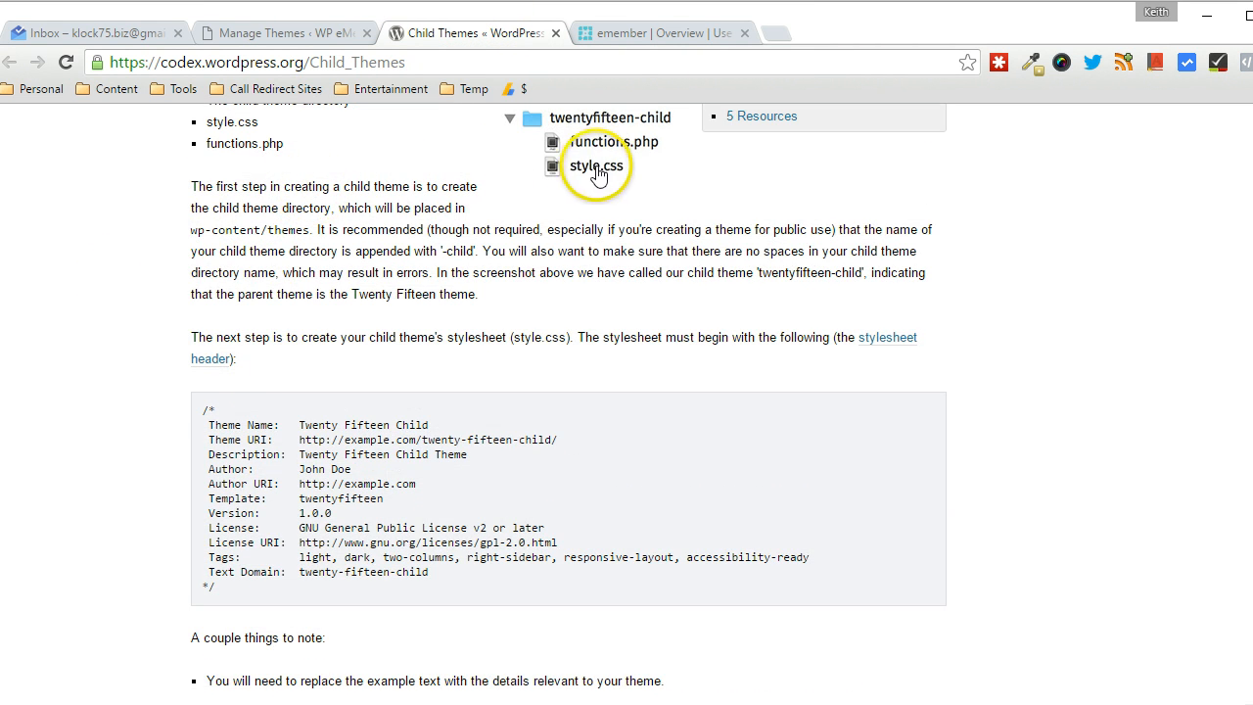
{"action": "scroll", "coordinate": [280, 336], "scroll_direction": "down", "scroll_amount": 1}
{"action": "left_click_drag", "start_coordinate": [203, 343], "coordinate": [245, 522]}
{"action": "right_click", "coordinate": [246, 430]}
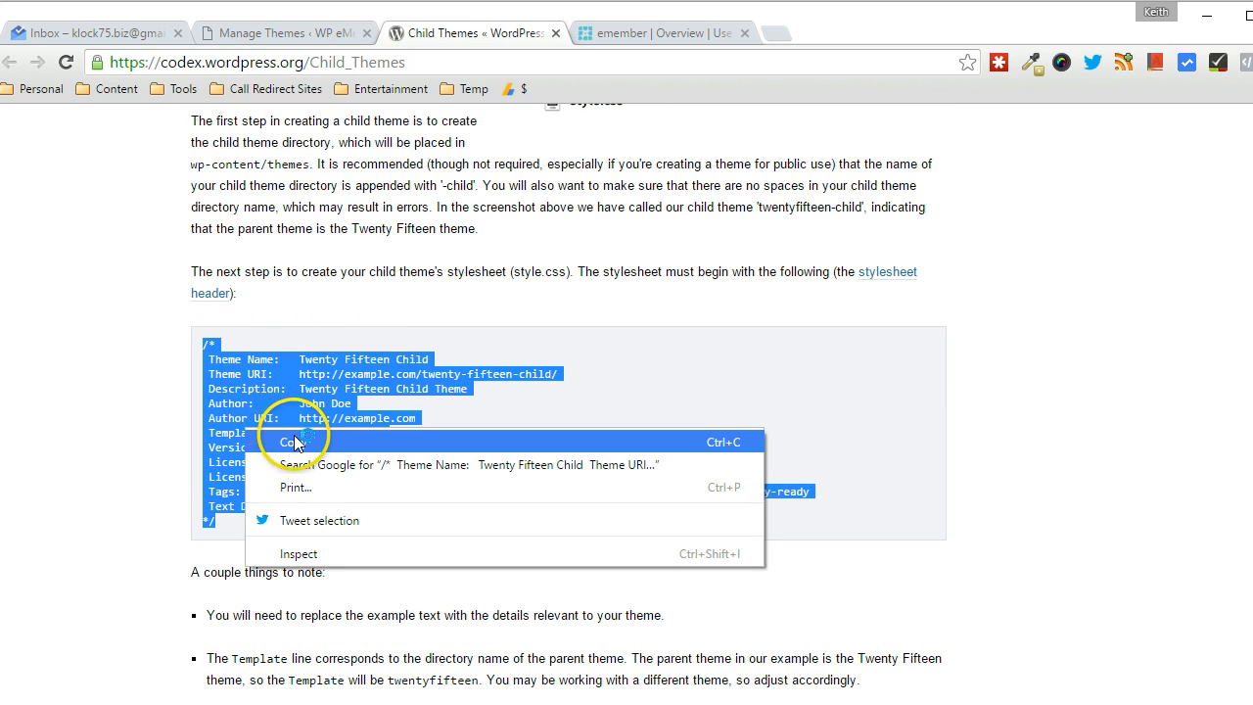
{"action": "left_click", "coordinate": [295, 442]}
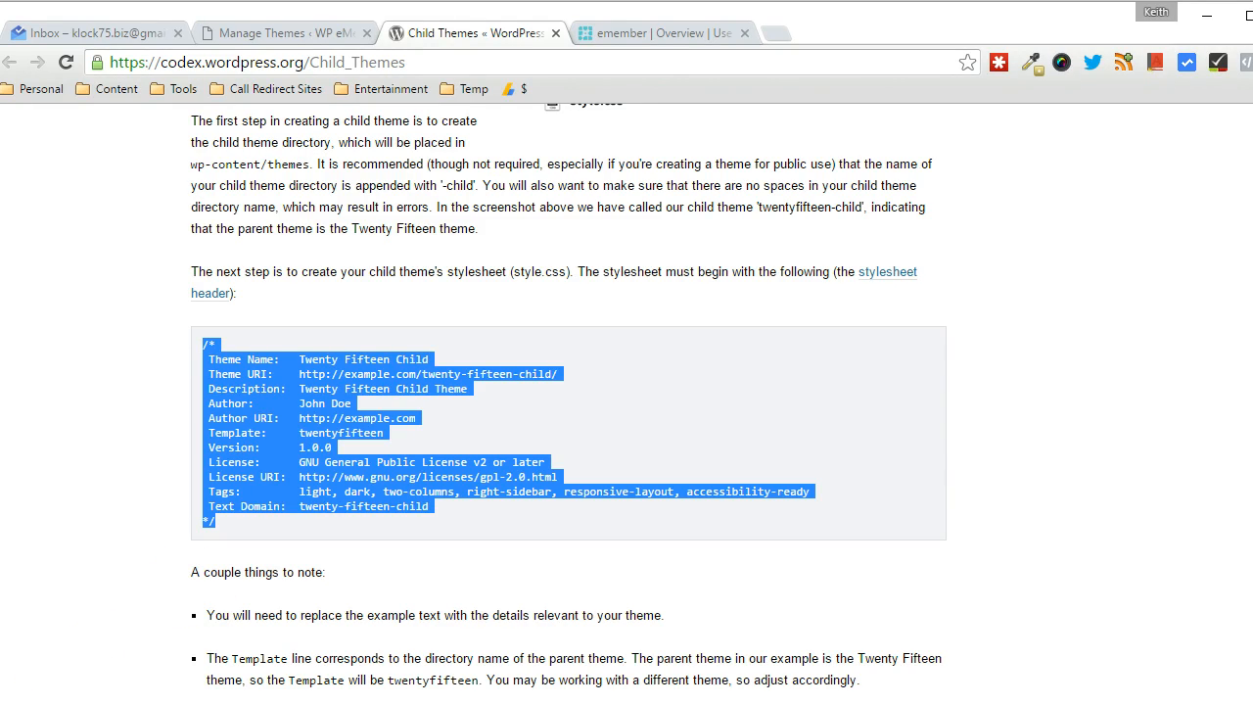
{"action": "key", "text": "super"}
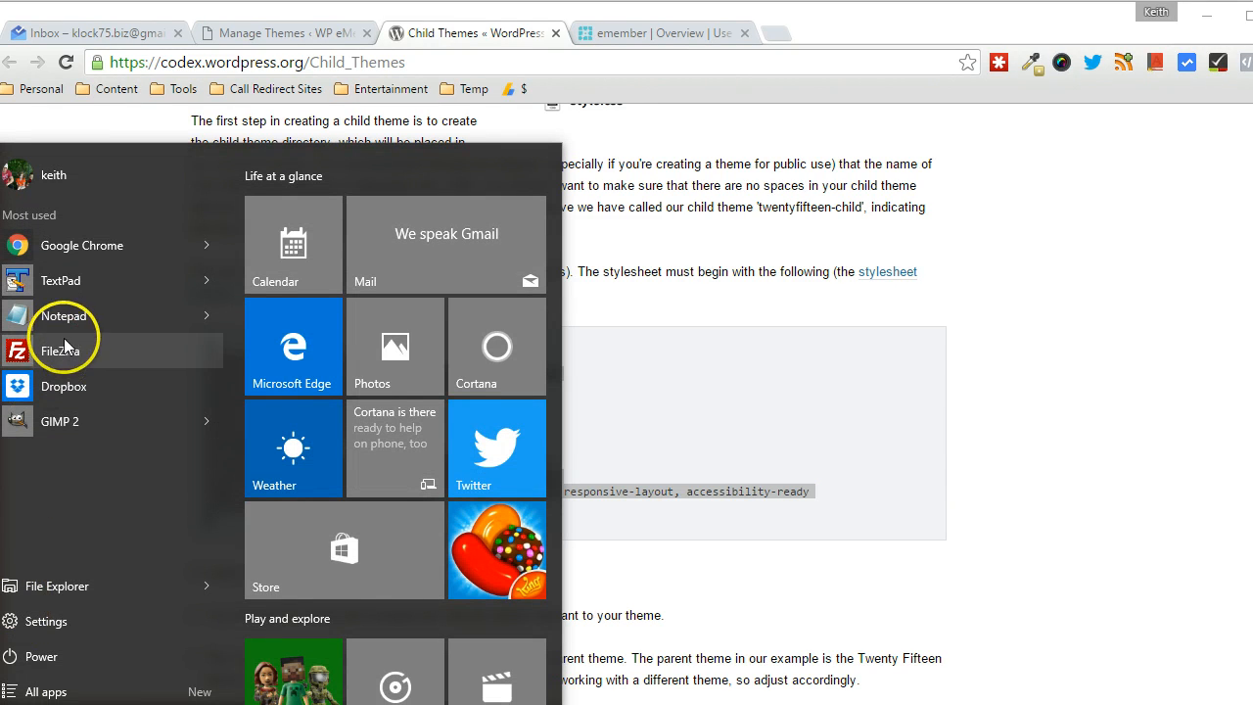
{"action": "left_click", "coordinate": [60, 281]}
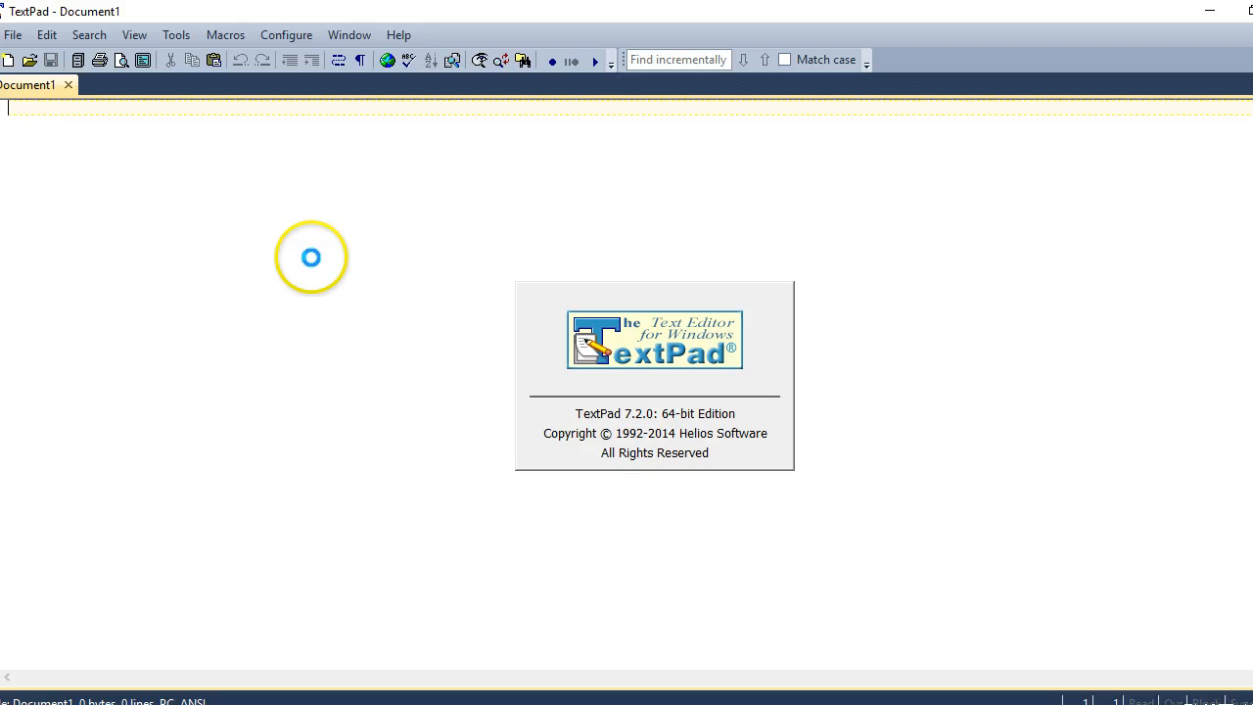
Paste the copied child-theme stylesheet header into a new TextPad document
{"action": "left_click", "coordinate": [339, 61]}
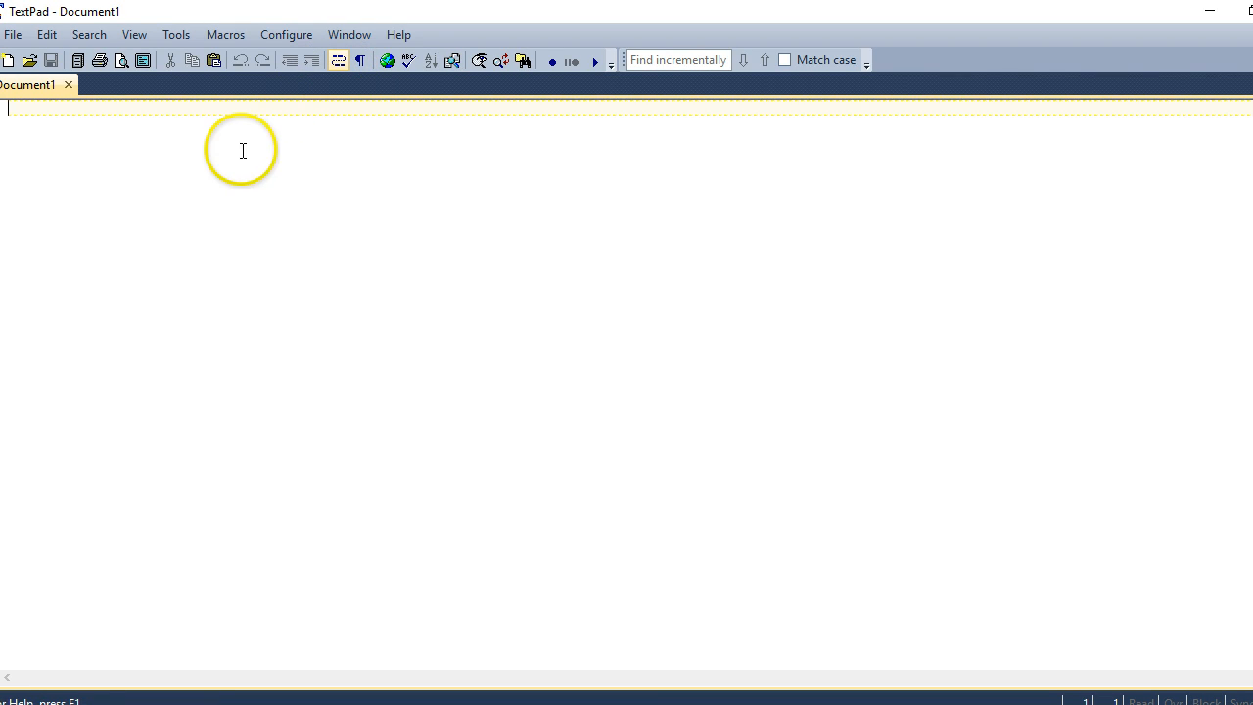
{"action": "right_click", "coordinate": [242, 150]}
{"action": "left_click", "coordinate": [293, 236]}
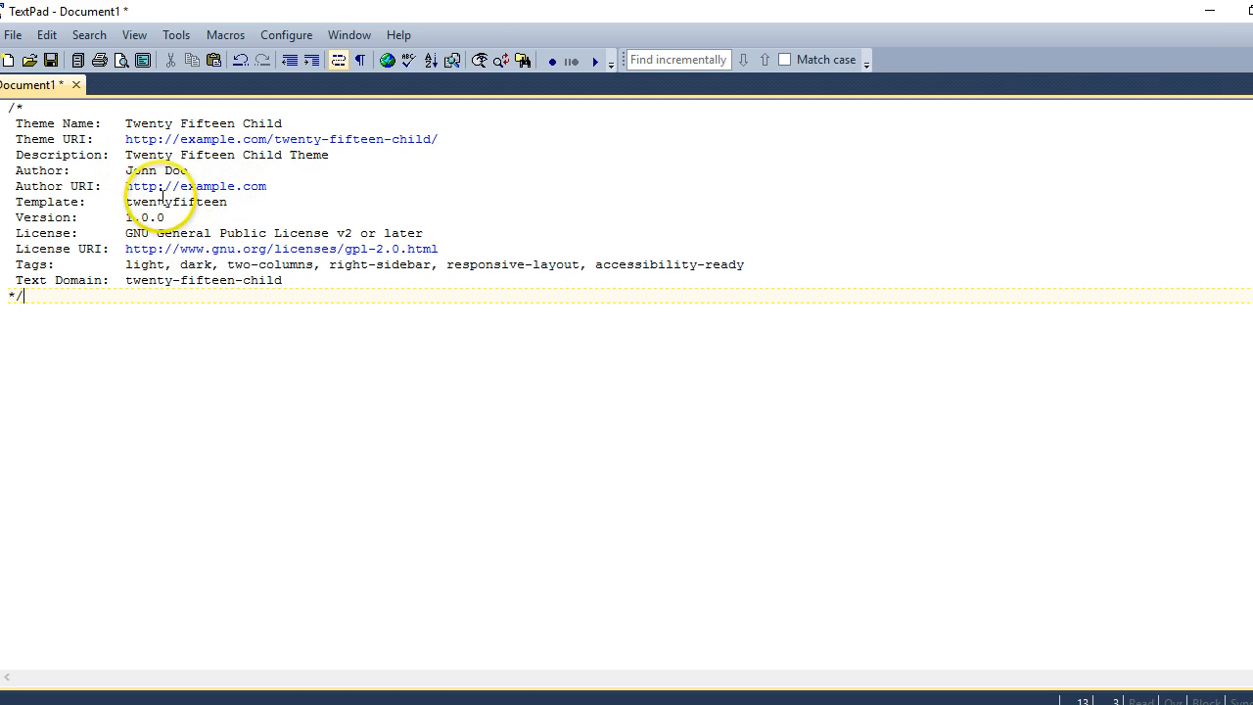
{"action": "left_click_drag", "start_coordinate": [125, 201], "coordinate": [226, 202]}
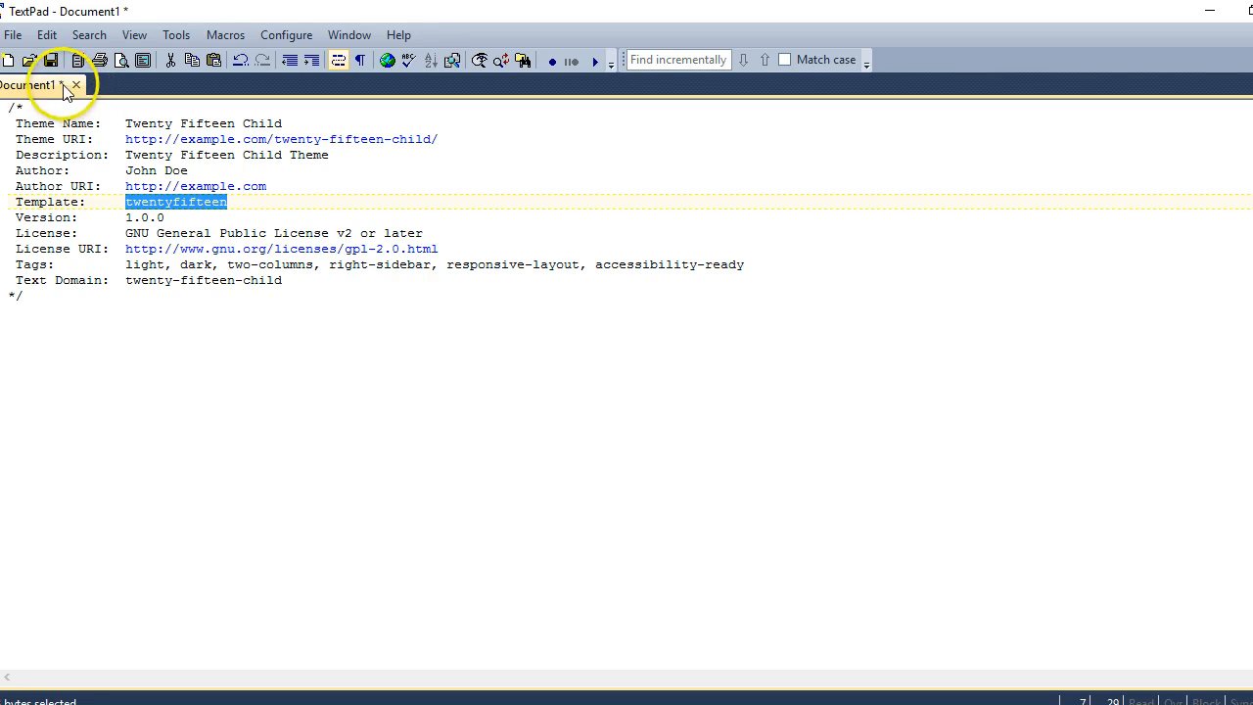
Save the header as style.css in twentyfifteen-child and start a new blank document
{"action": "left_click", "coordinate": [14, 34]}
{"action": "left_click", "coordinate": [58, 167]}
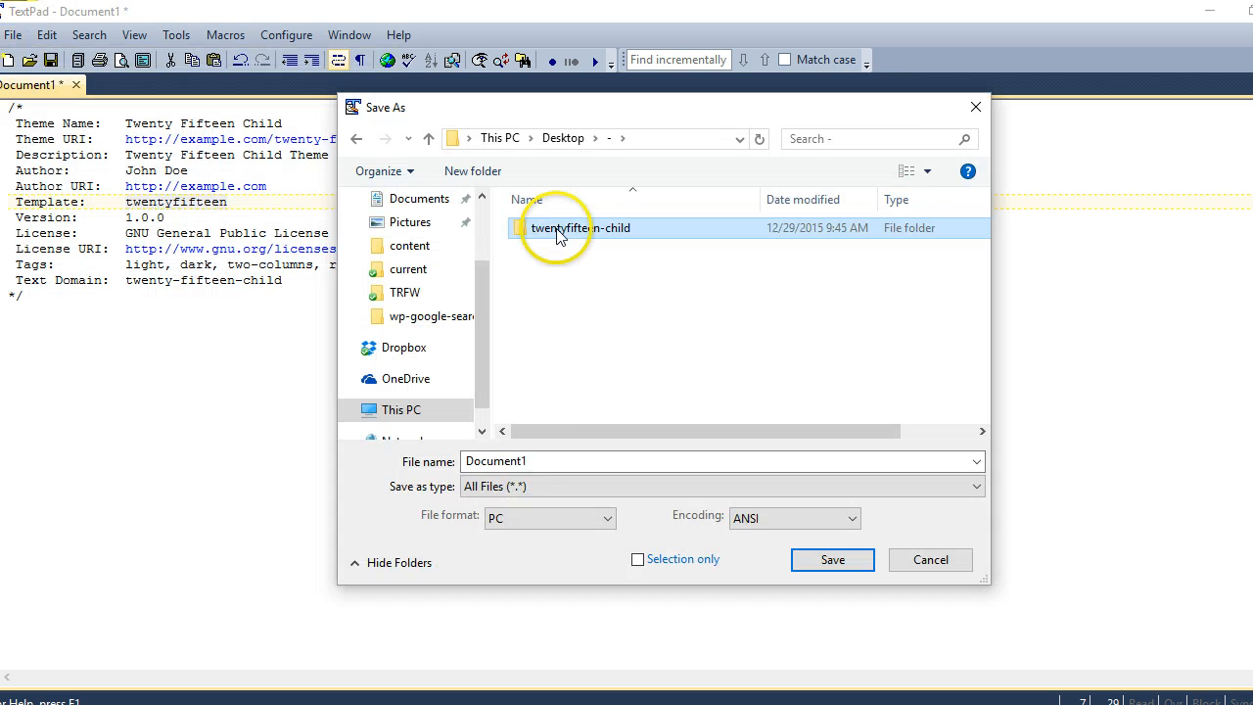
{"action": "double_click", "coordinate": [322, 154]}
{"action": "left_click", "coordinate": [538, 460]}
{"action": "double_click", "coordinate": [537, 460]}
{"action": "type", "text": "st"}
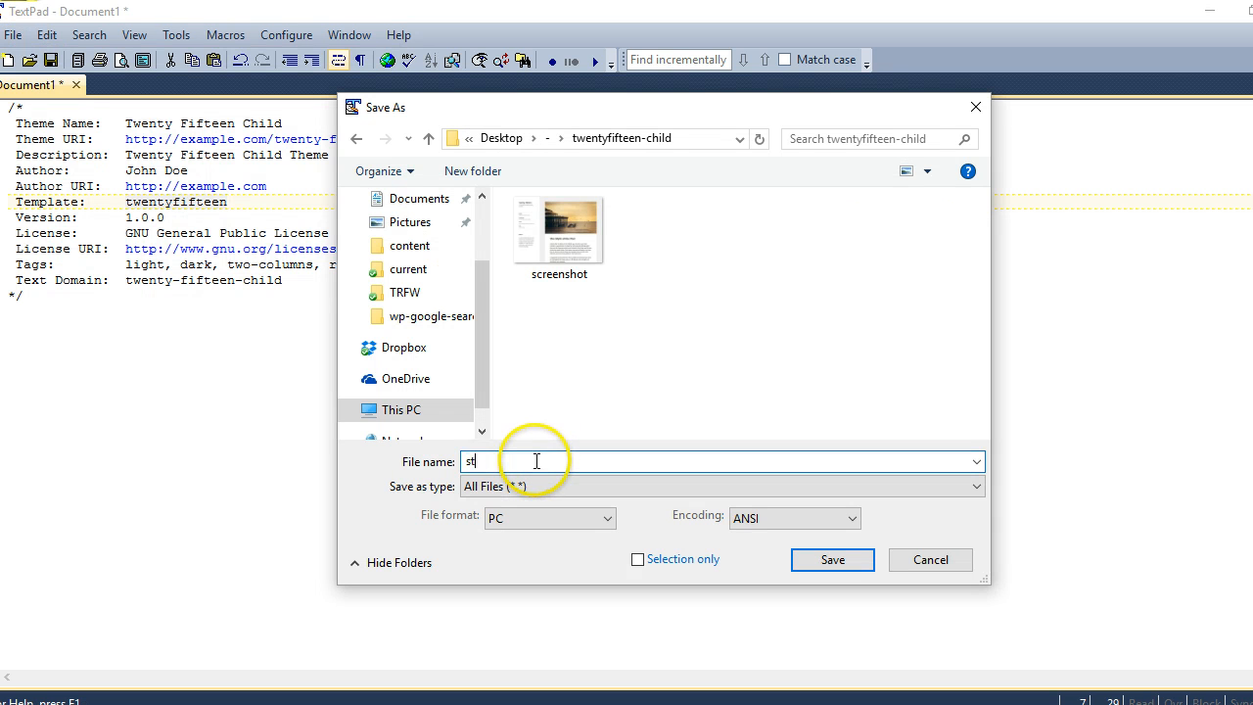
{"action": "type", "text": "yle.css"}
{"action": "key", "text": "BackSpace"}
{"action": "type", "text": "ss"}
{"action": "left_click", "coordinate": [833, 560]}
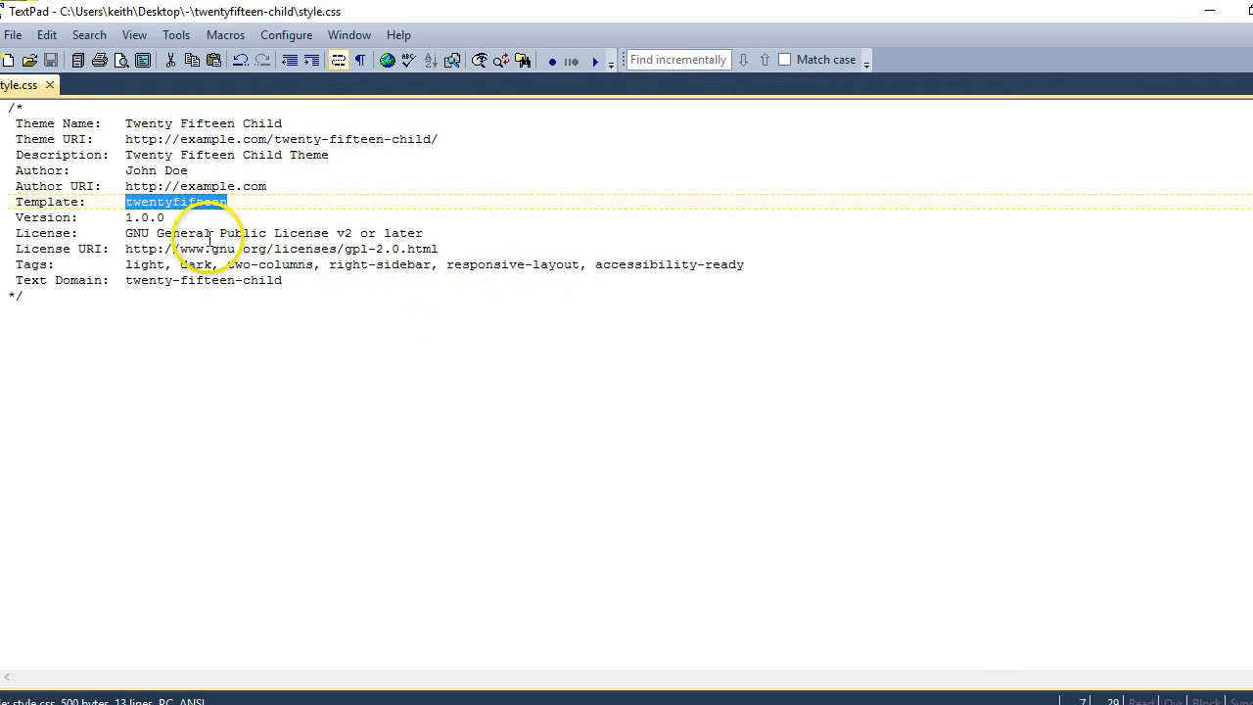
{"action": "left_click", "coordinate": [8, 60]}
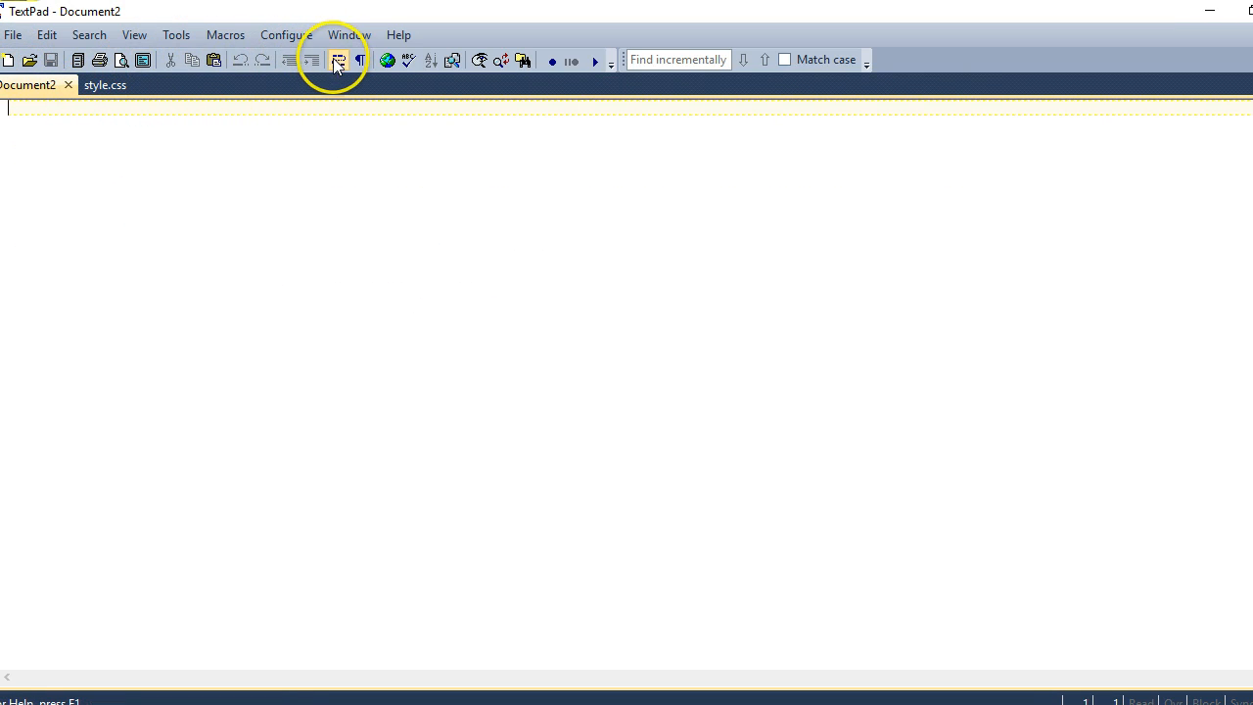
Save the blank document as functions.php in the twentyfifteen-child folder
{"action": "left_click", "coordinate": [13, 34]}
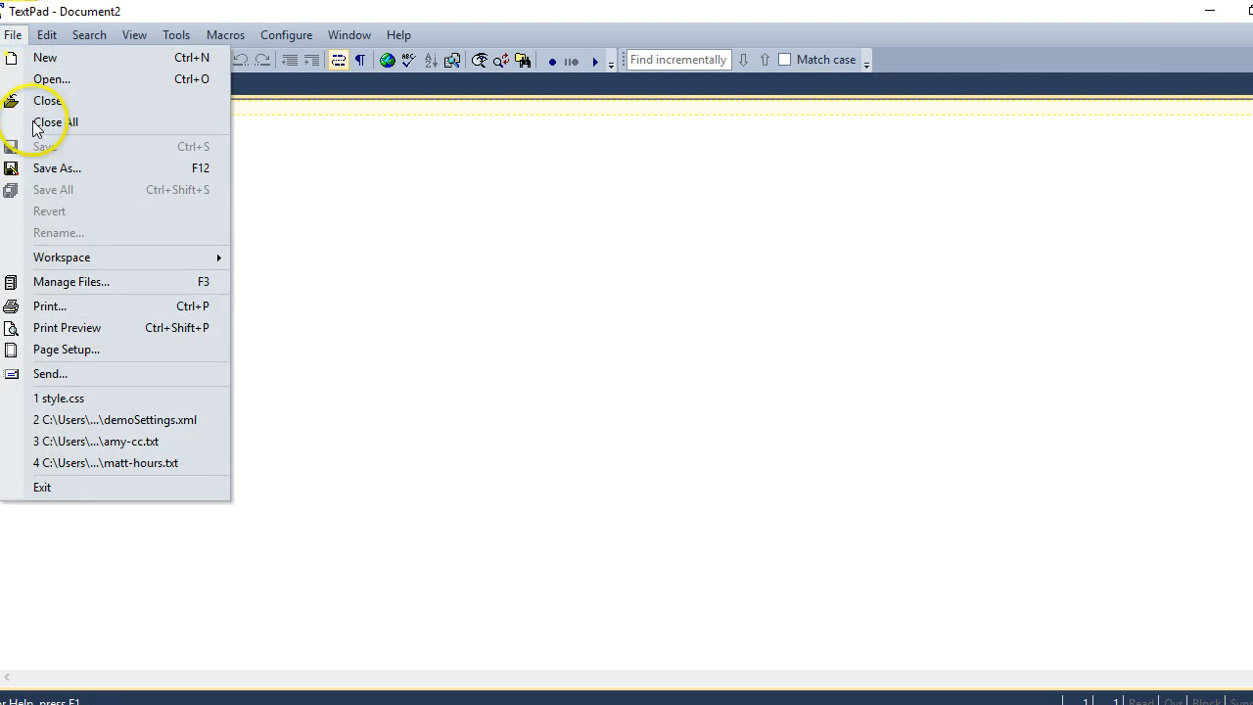
{"action": "left_click", "coordinate": [56, 168]}
{"action": "type", "text": "functions.php"}
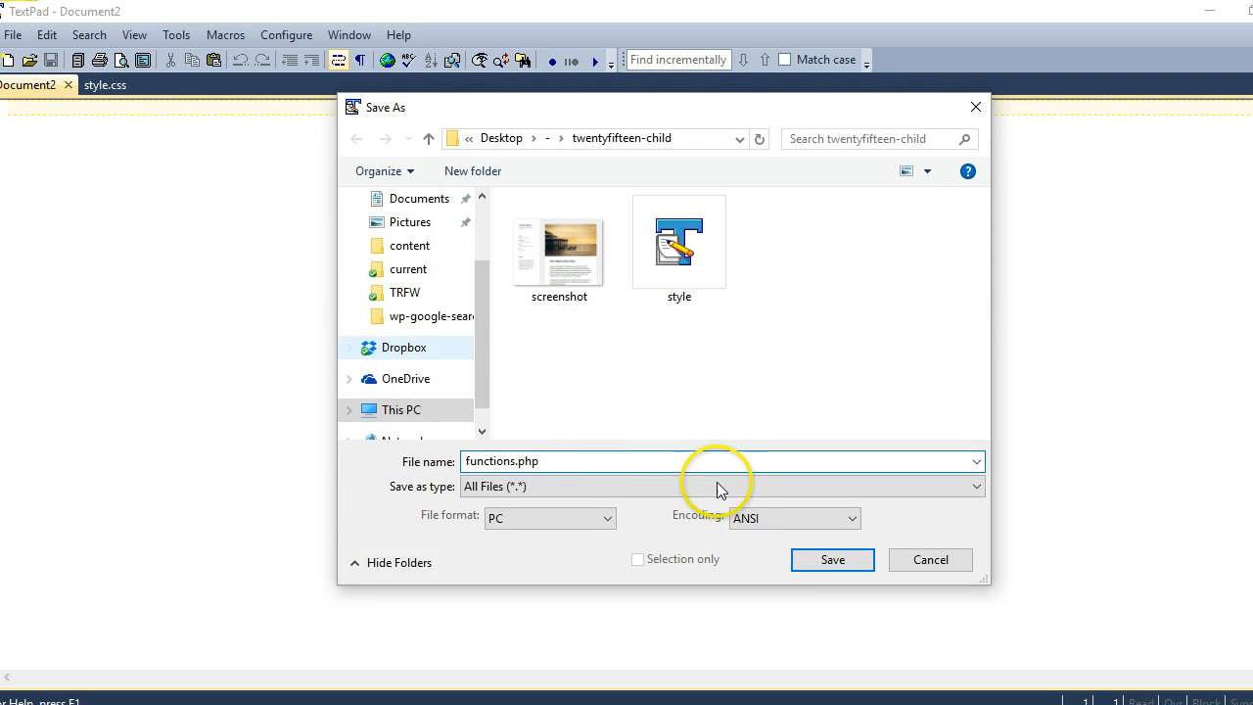
{"action": "left_click", "coordinate": [819, 559]}
Paste the Codex parent-stylesheet enqueue PHP code into functions.php and save it
{"action": "key", "text": "alt+Tab"}
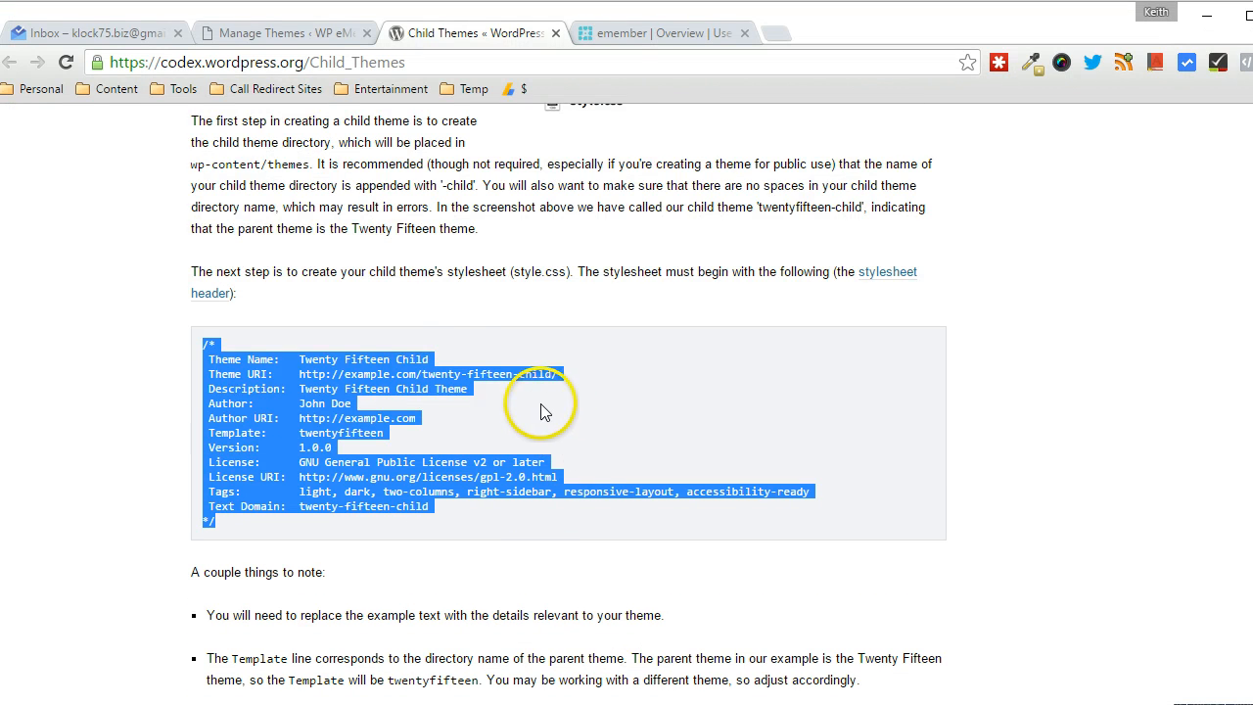
{"action": "scroll", "coordinate": [588, 245], "scroll_direction": "down", "scroll_amount": 7}
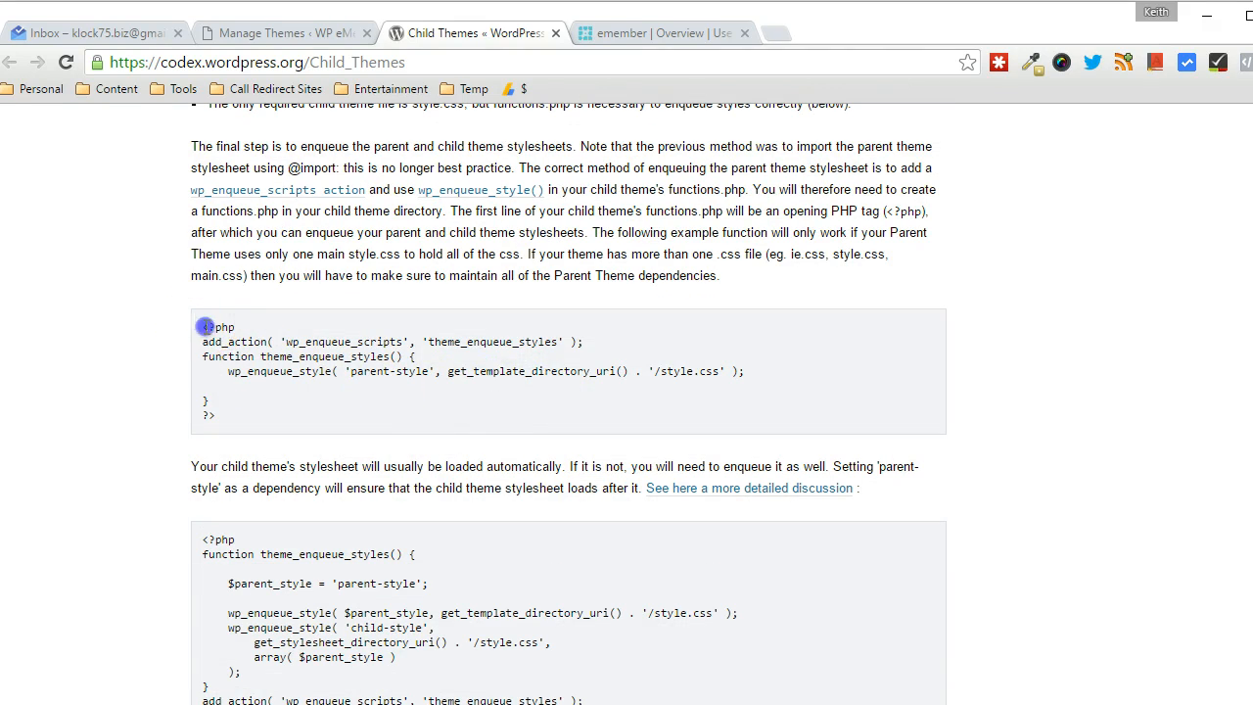
{"action": "left_click_drag", "start_coordinate": [203, 328], "coordinate": [215, 412]}
{"action": "key", "text": "ctrl+c"}
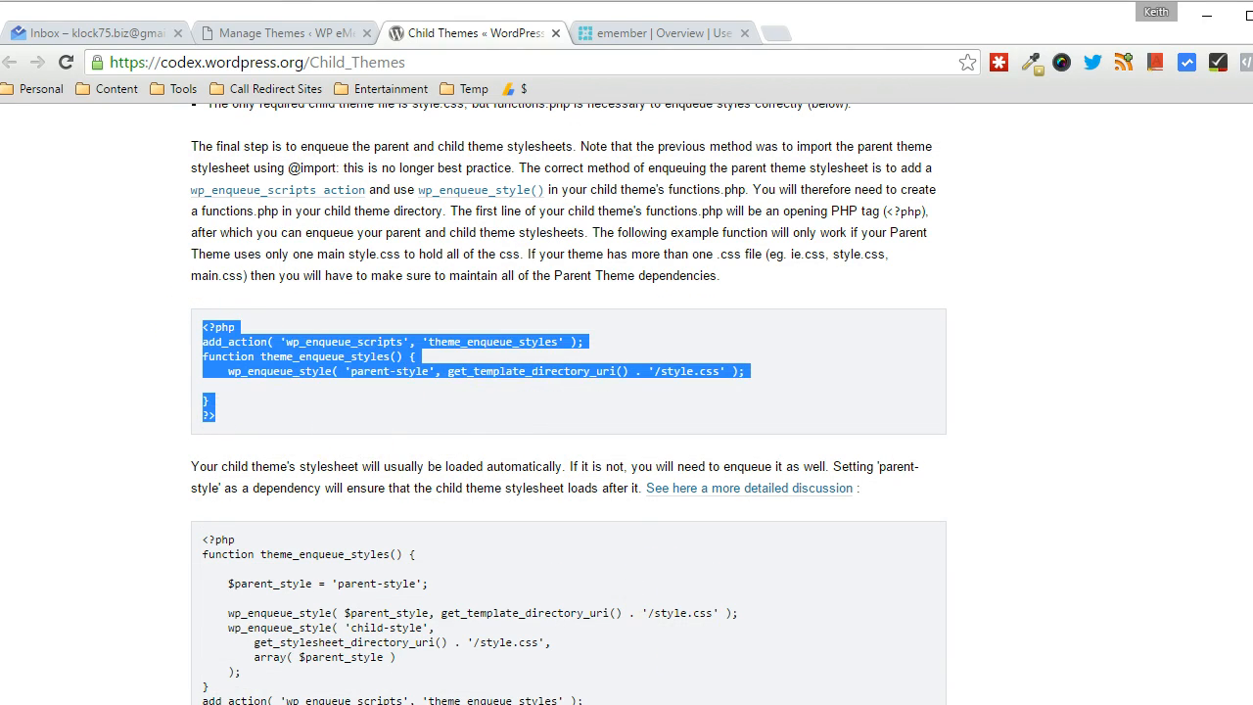
{"action": "key", "text": "alt+Tab"}
{"action": "key", "text": "ctrl+v"}
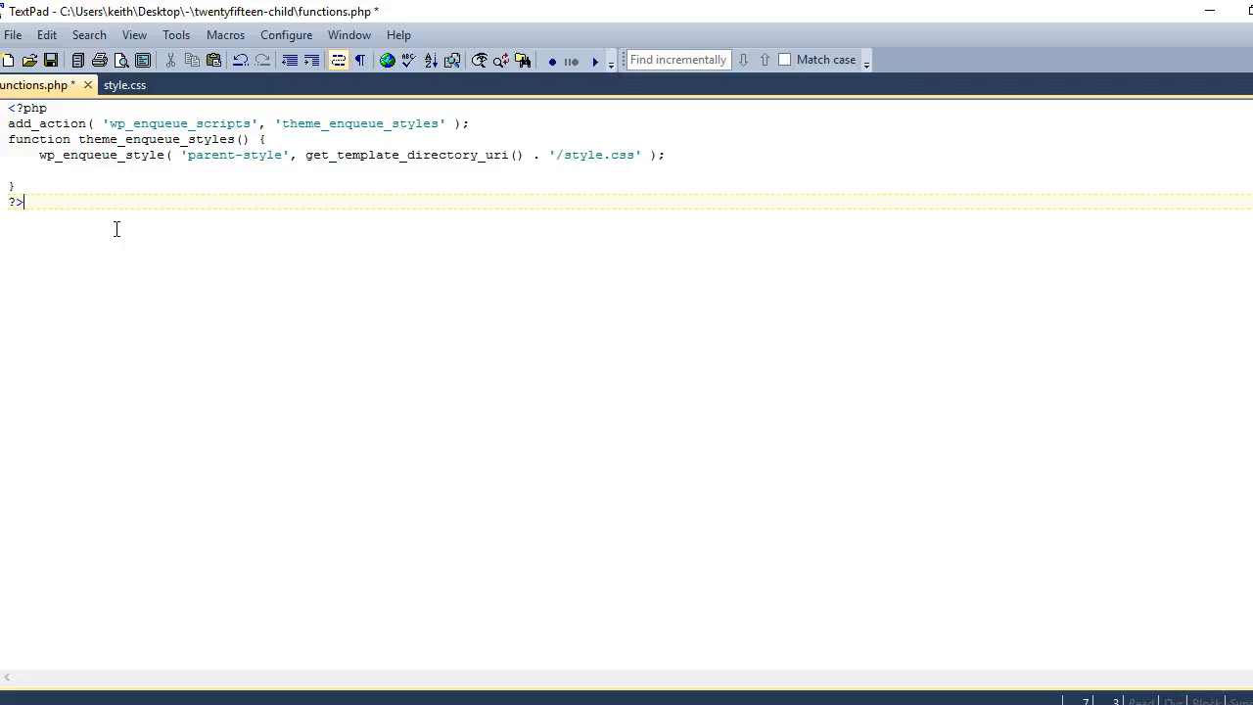
{"action": "left_click", "coordinate": [50, 60]}
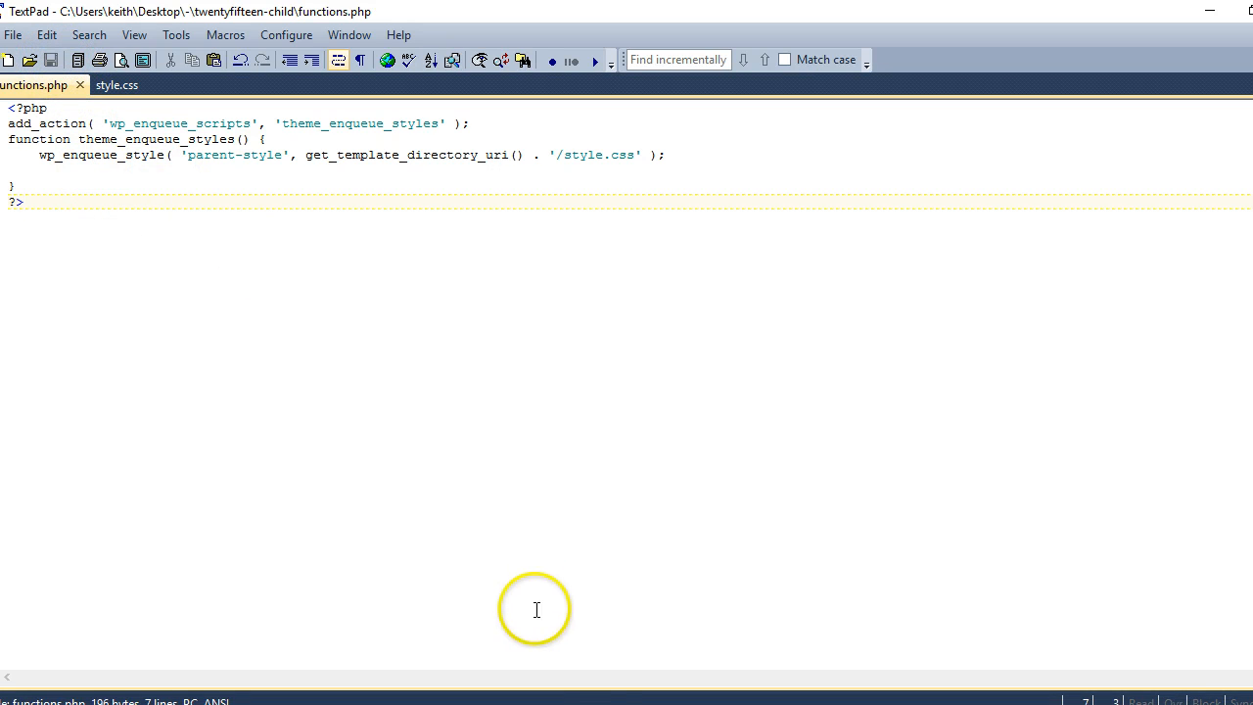
Refresh the local listing and upload twentyfifteen-child to the server's /wp-content/themes
{"action": "key", "text": "alt+Tab"}
{"action": "left_click", "coordinate": [70, 44]}
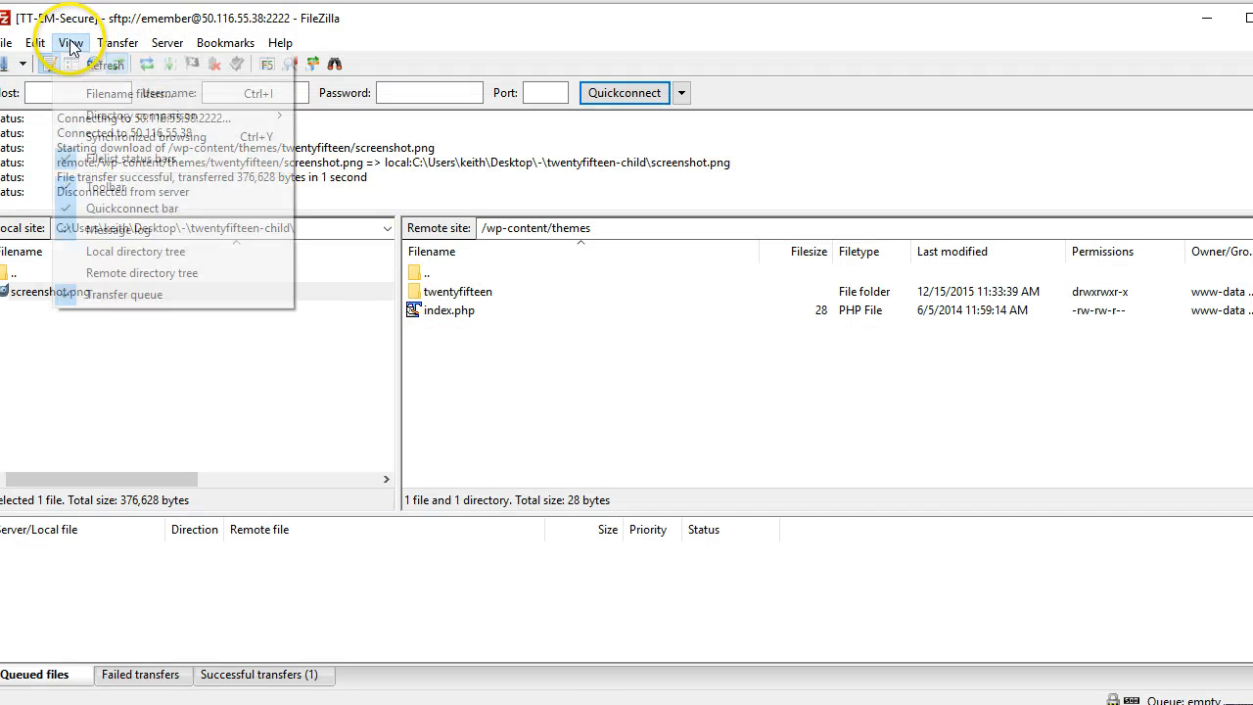
{"action": "left_click", "coordinate": [66, 62]}
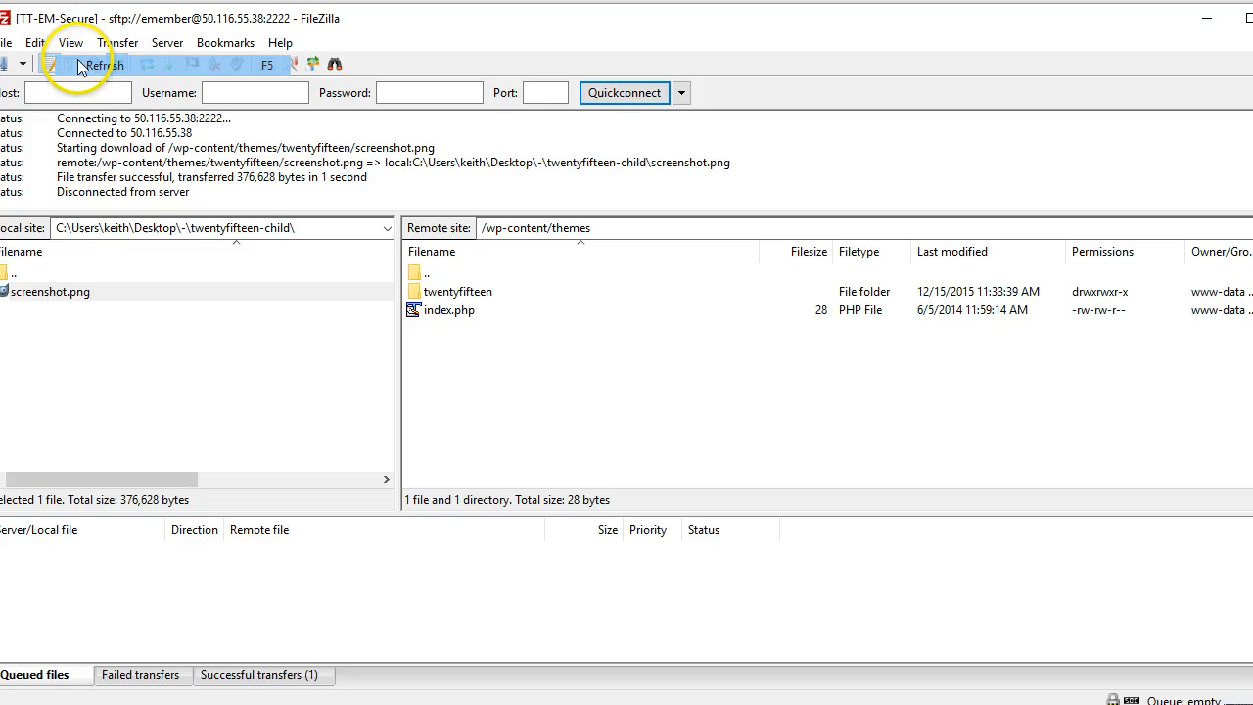
{"action": "double_click", "coordinate": [45, 275]}
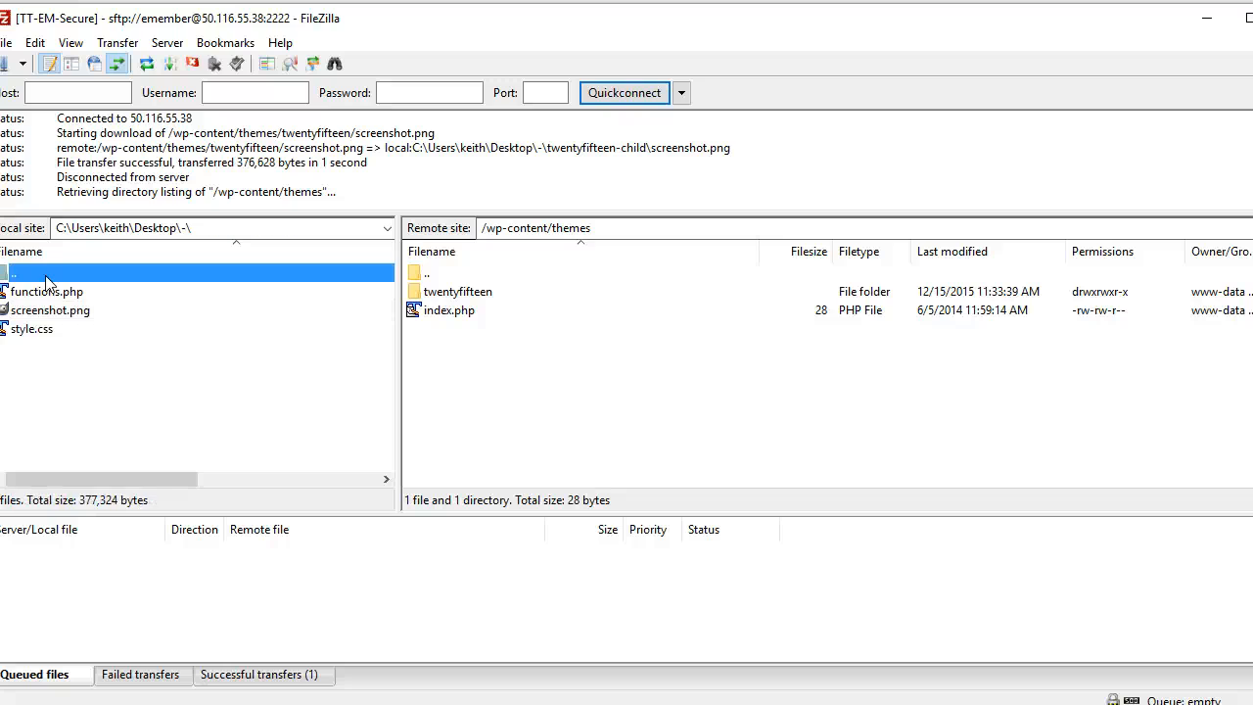
{"action": "right_click", "coordinate": [48, 290]}
{"action": "left_click", "coordinate": [69, 301]}
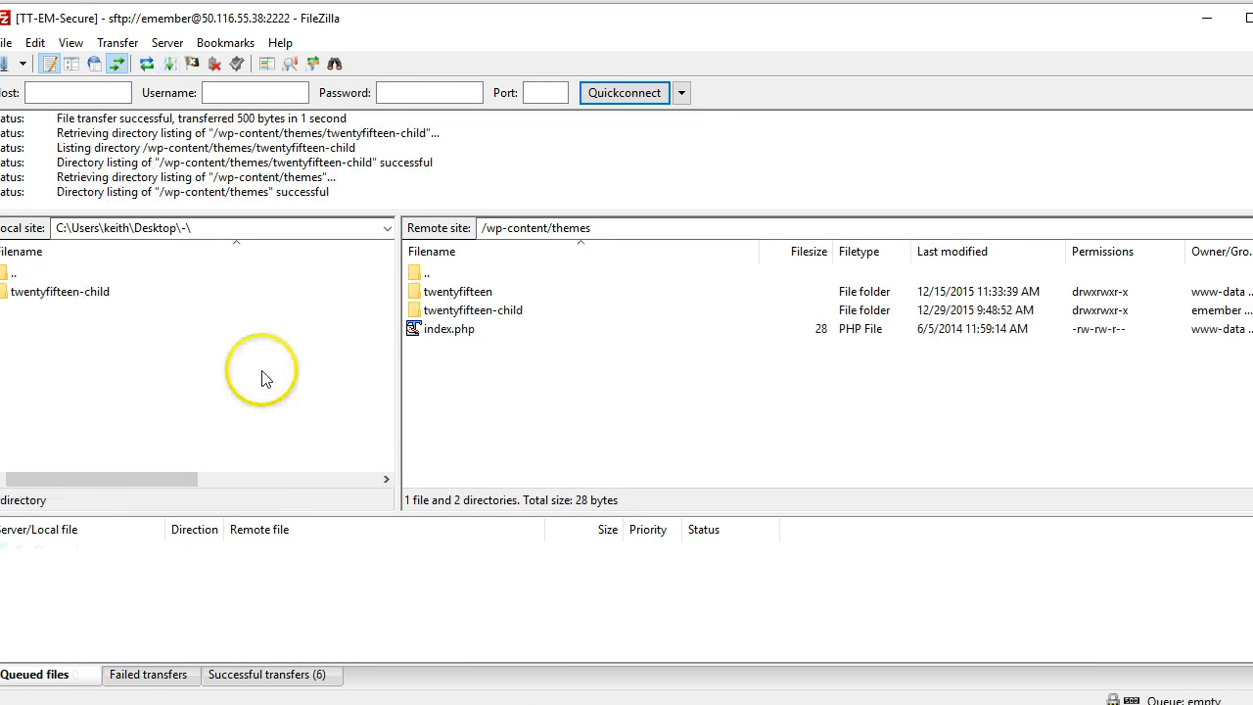
{"action": "left_click", "coordinate": [472, 310]}
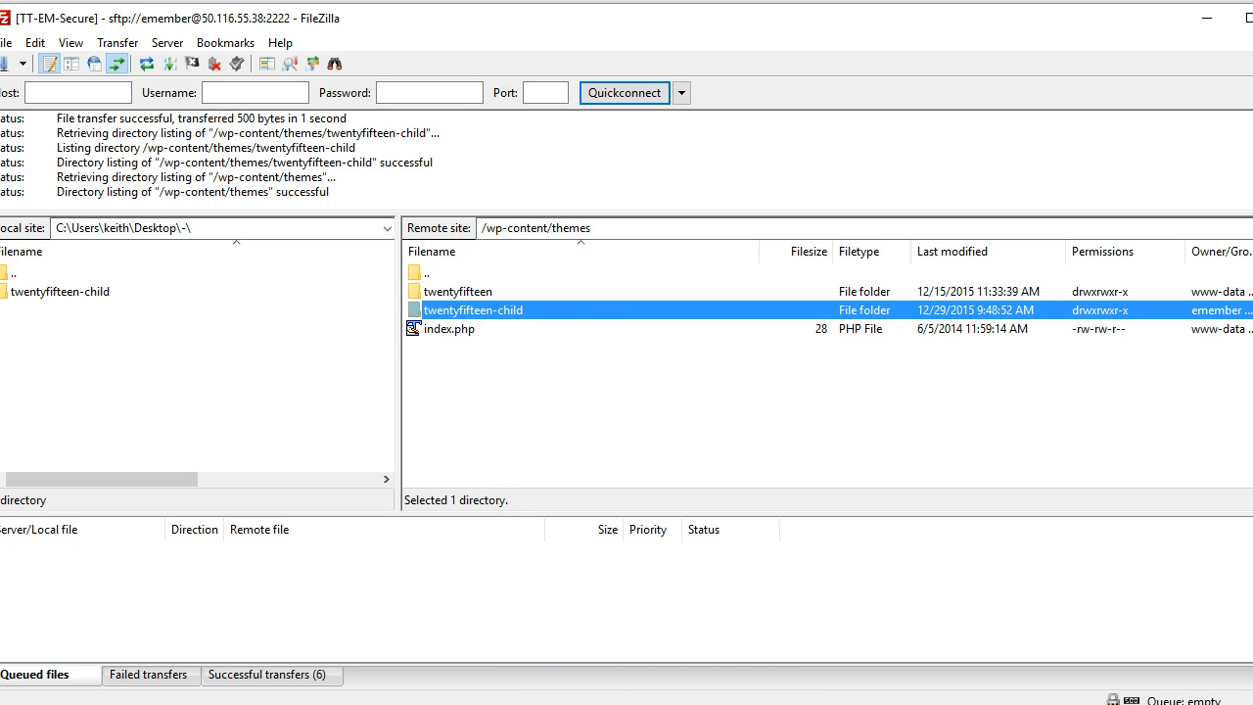
{"action": "key", "text": "alt+Tab"}
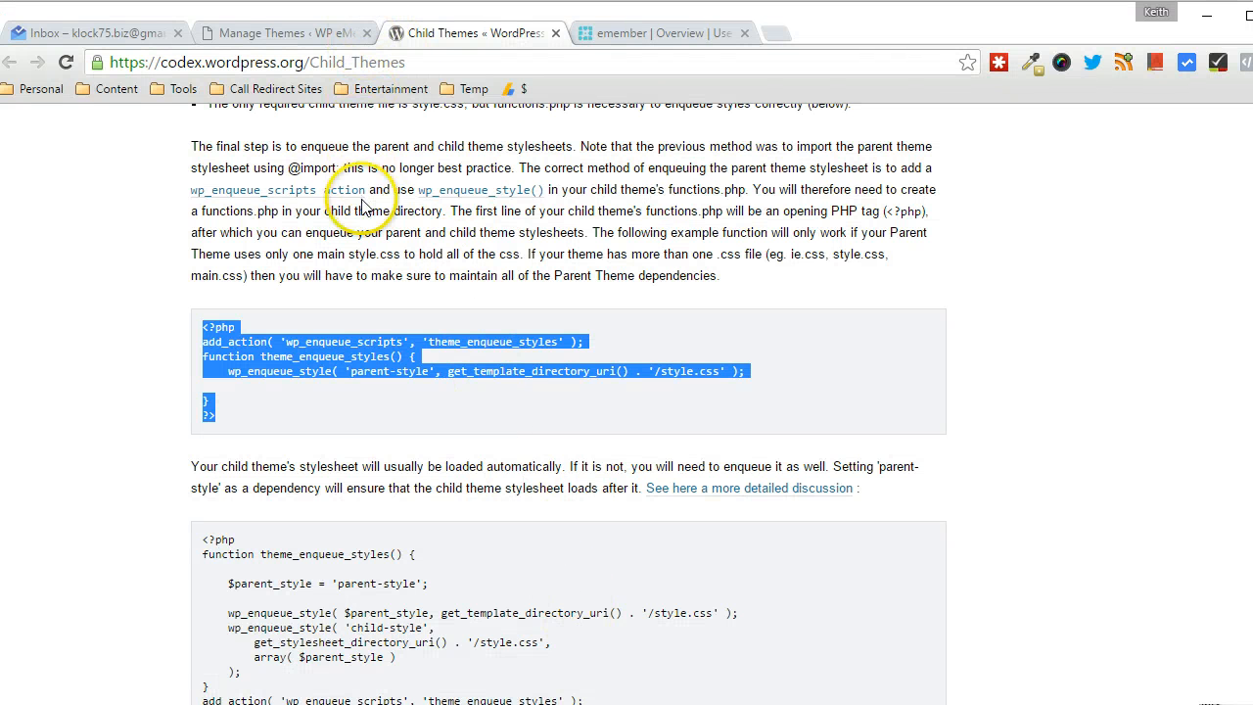
Reload the Manage Themes page and activate Twenty Fifteen Child
{"action": "scroll", "coordinate": [336, 126], "scroll_direction": "up", "scroll_amount": 2}
{"action": "left_click", "coordinate": [299, 32]}
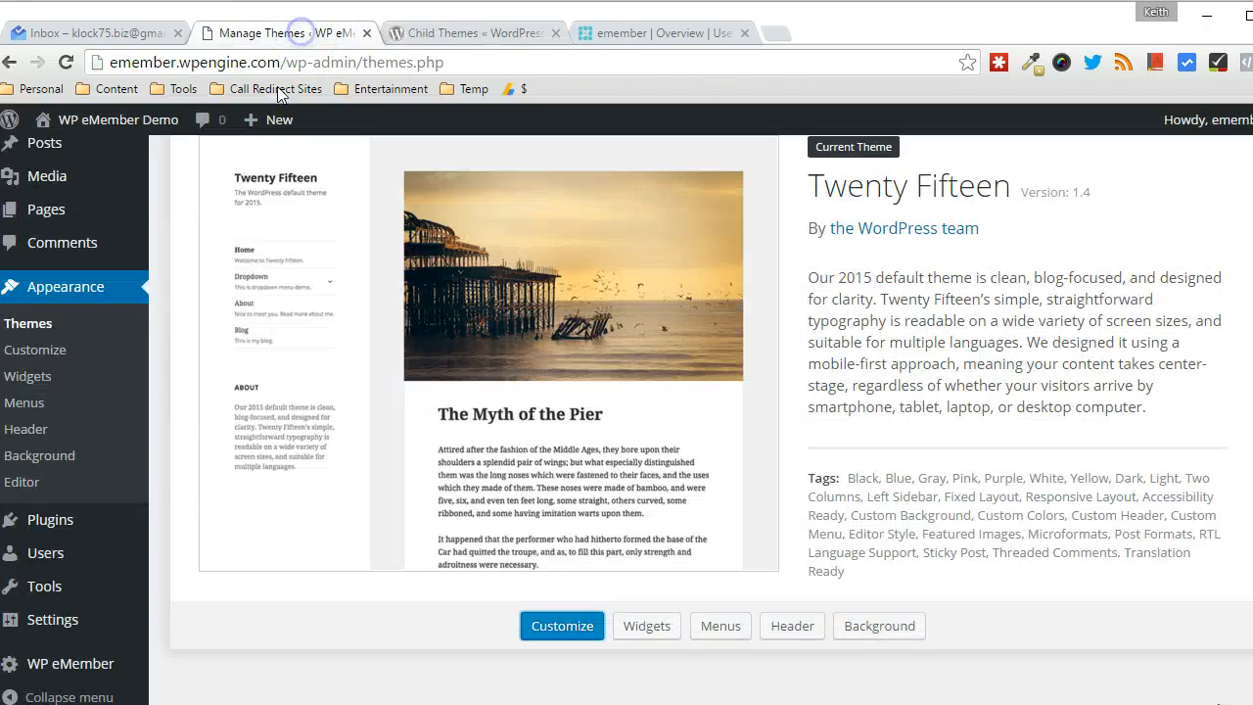
{"action": "left_click", "coordinate": [41, 329]}
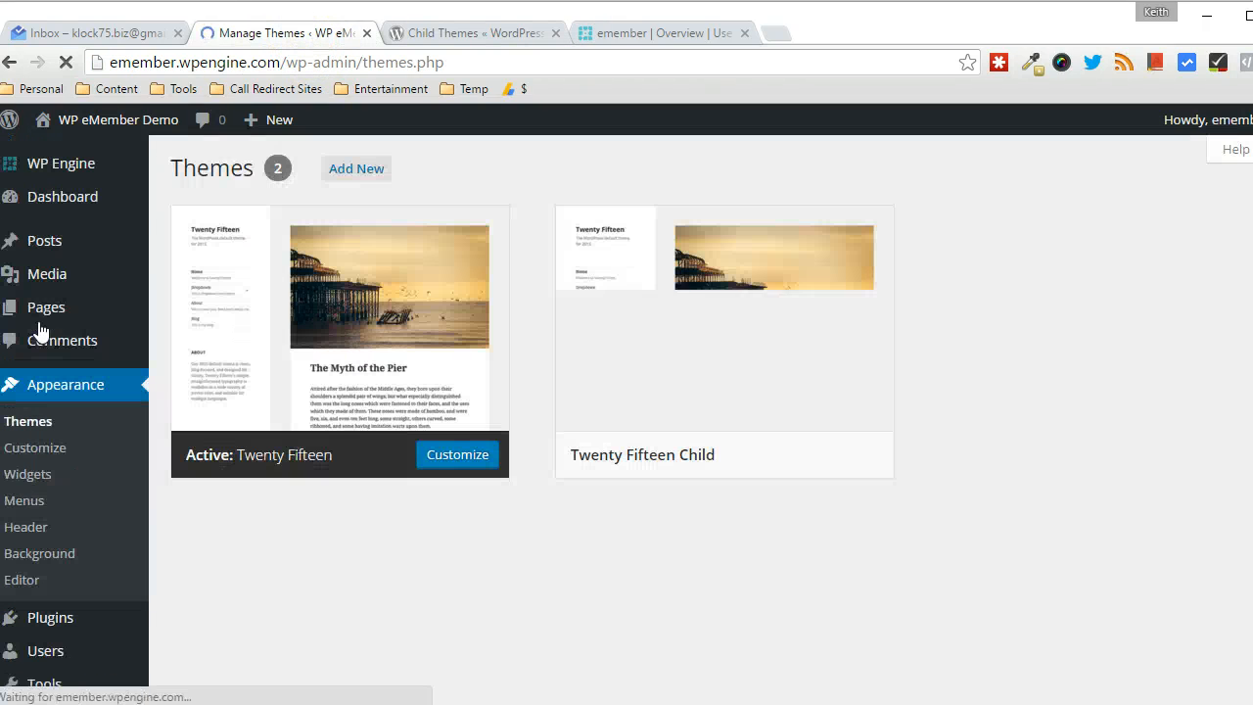
{"action": "mouse_move", "coordinate": [637, 467]}
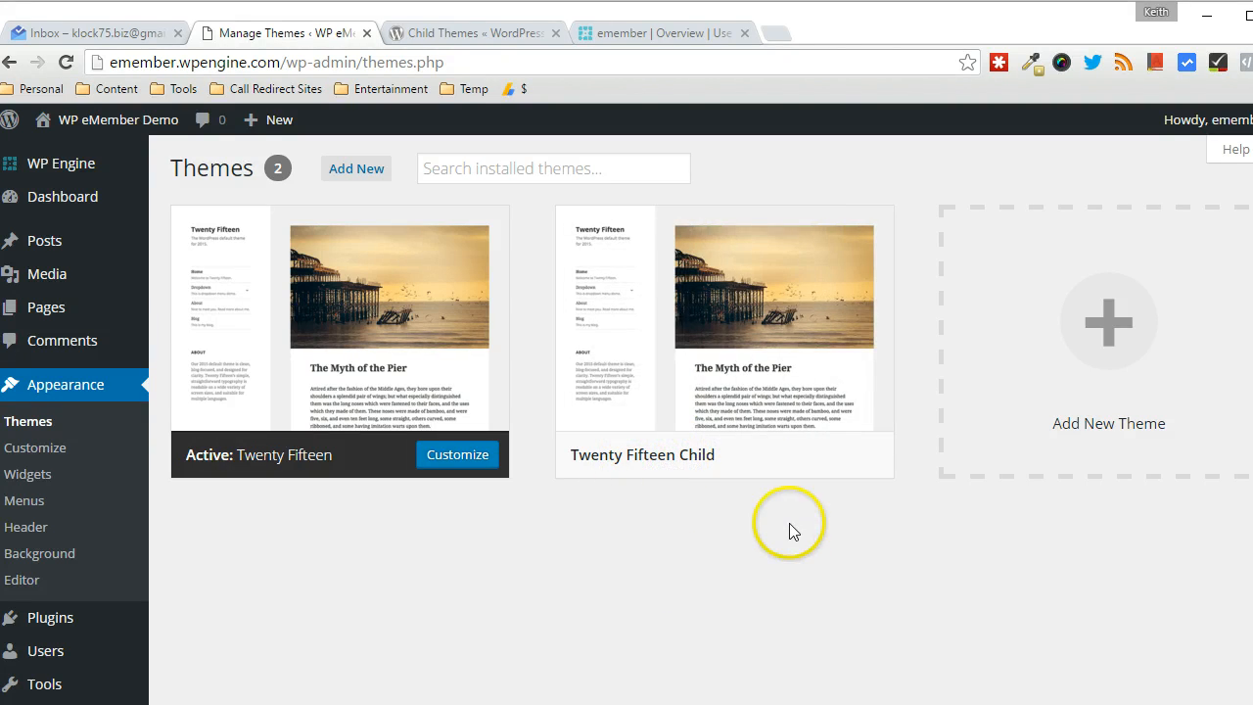
{"action": "left_click", "coordinate": [756, 464]}
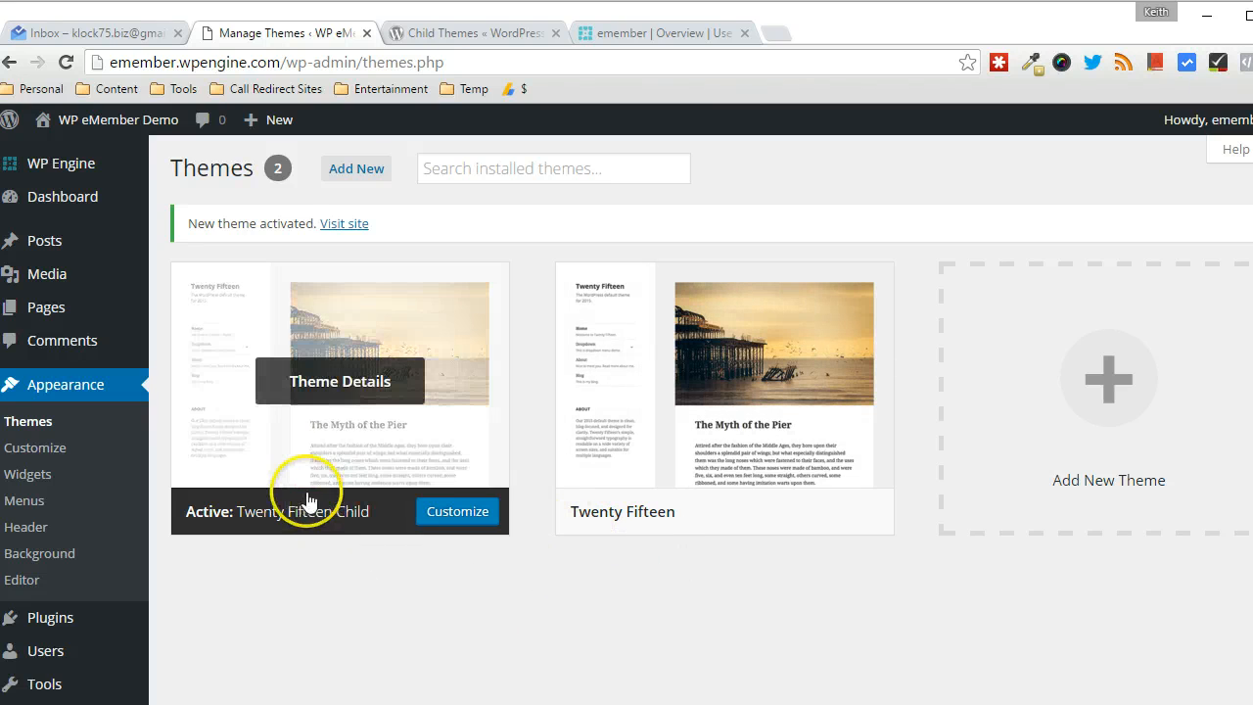
Open the child theme's functions.php (Theme Functions) in the theme editor
{"action": "scroll", "coordinate": [98, 519], "scroll_direction": "down", "scroll_amount": 1}
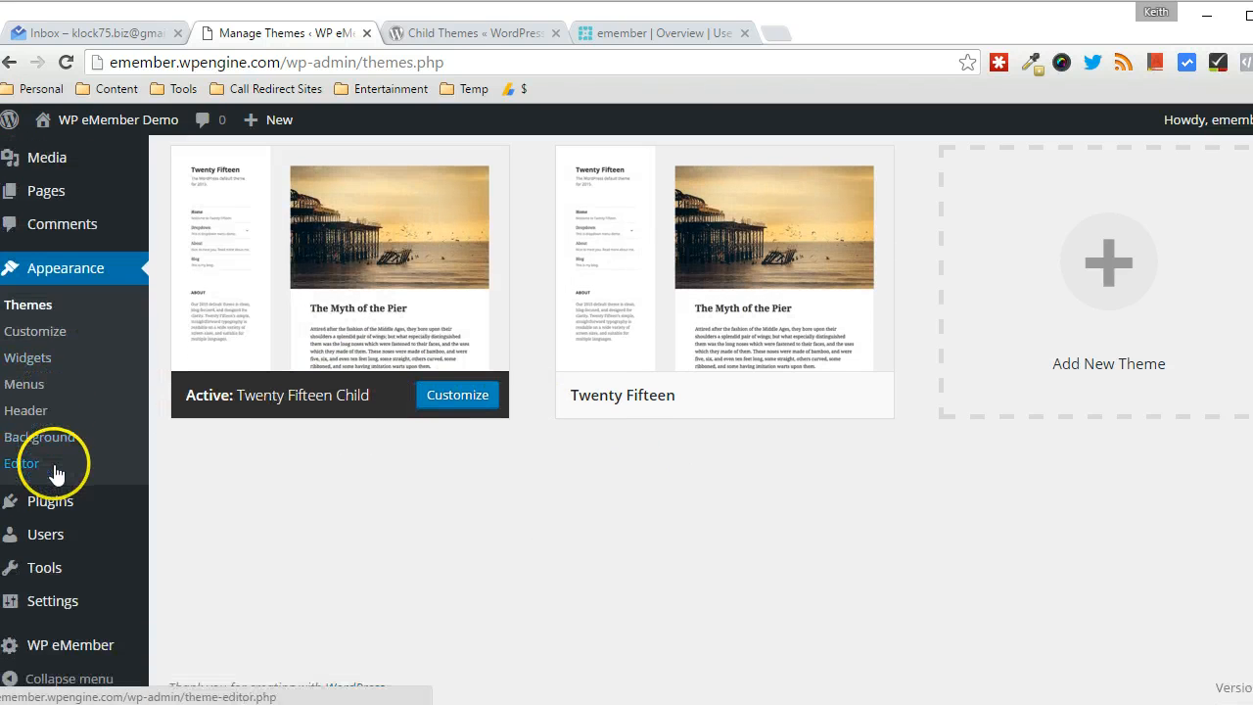
{"action": "mouse_move", "coordinate": [51, 500]}
{"action": "scroll", "coordinate": [50, 500], "scroll_direction": "up", "scroll_amount": 1}
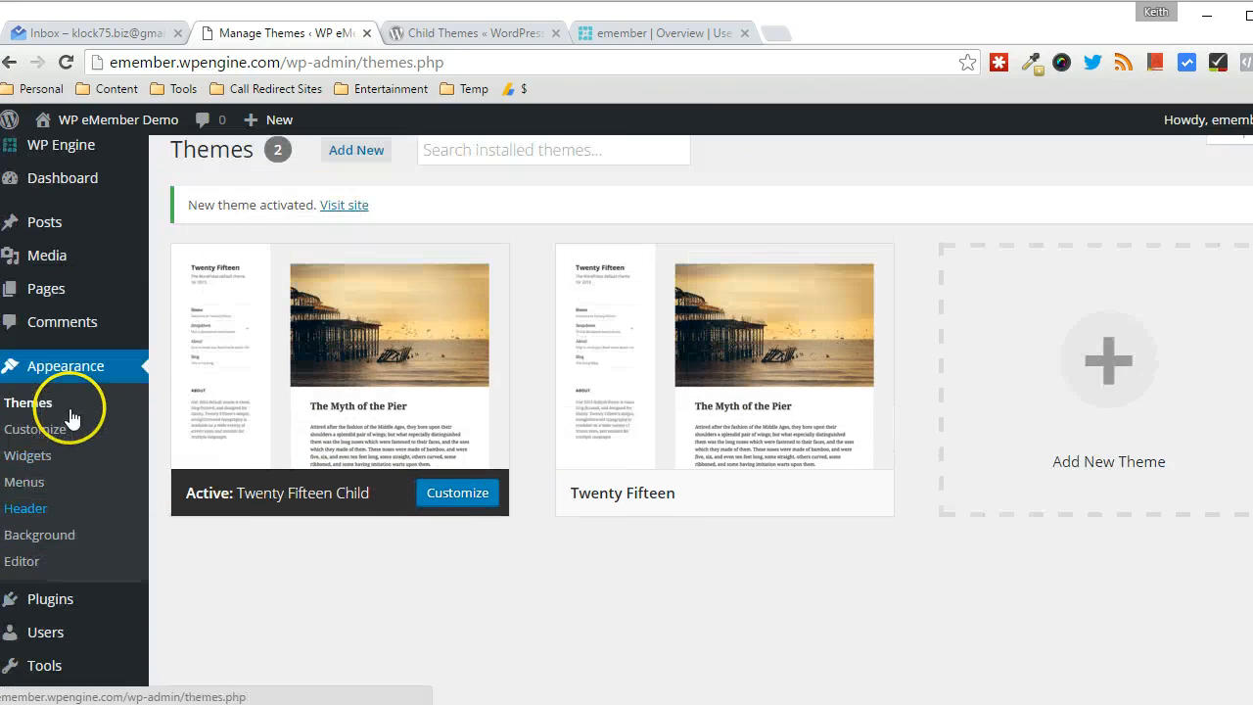
{"action": "left_click", "coordinate": [33, 565]}
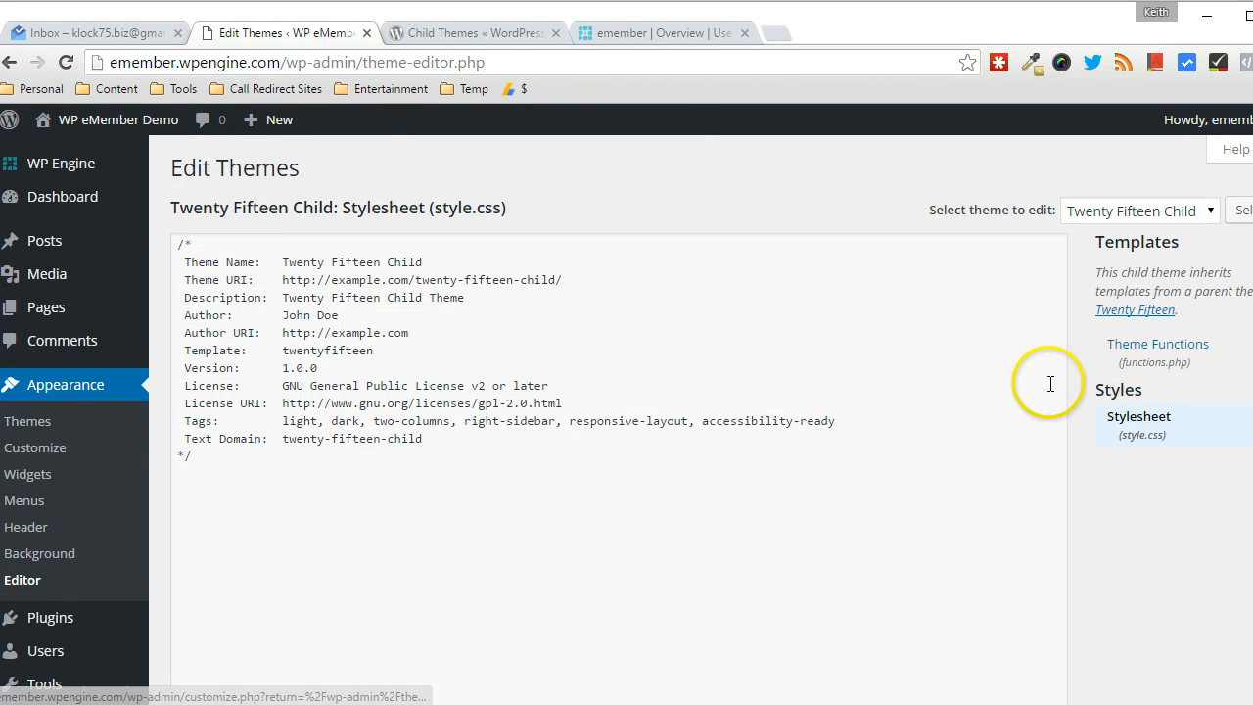
{"action": "left_click", "coordinate": [1131, 346]}
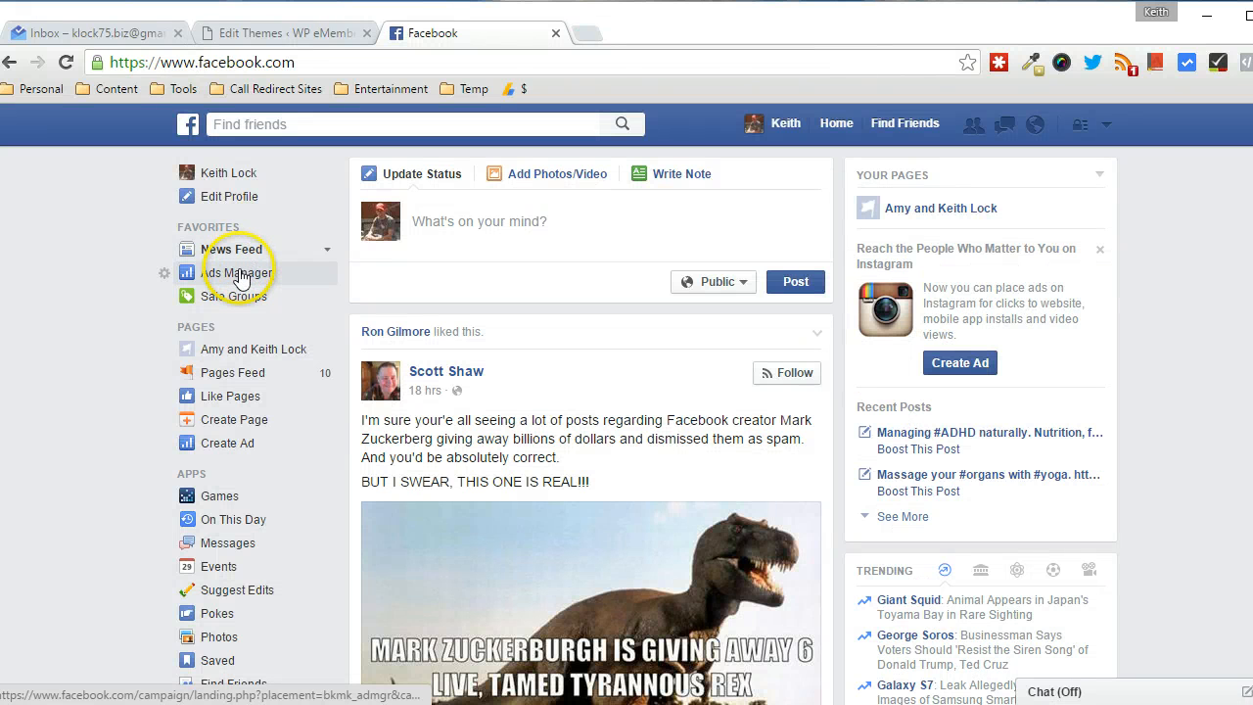
Go to Ads Manager's Audiences page and choose Create Audience > Custom Audience
{"action": "left_click", "coordinate": [238, 273]}
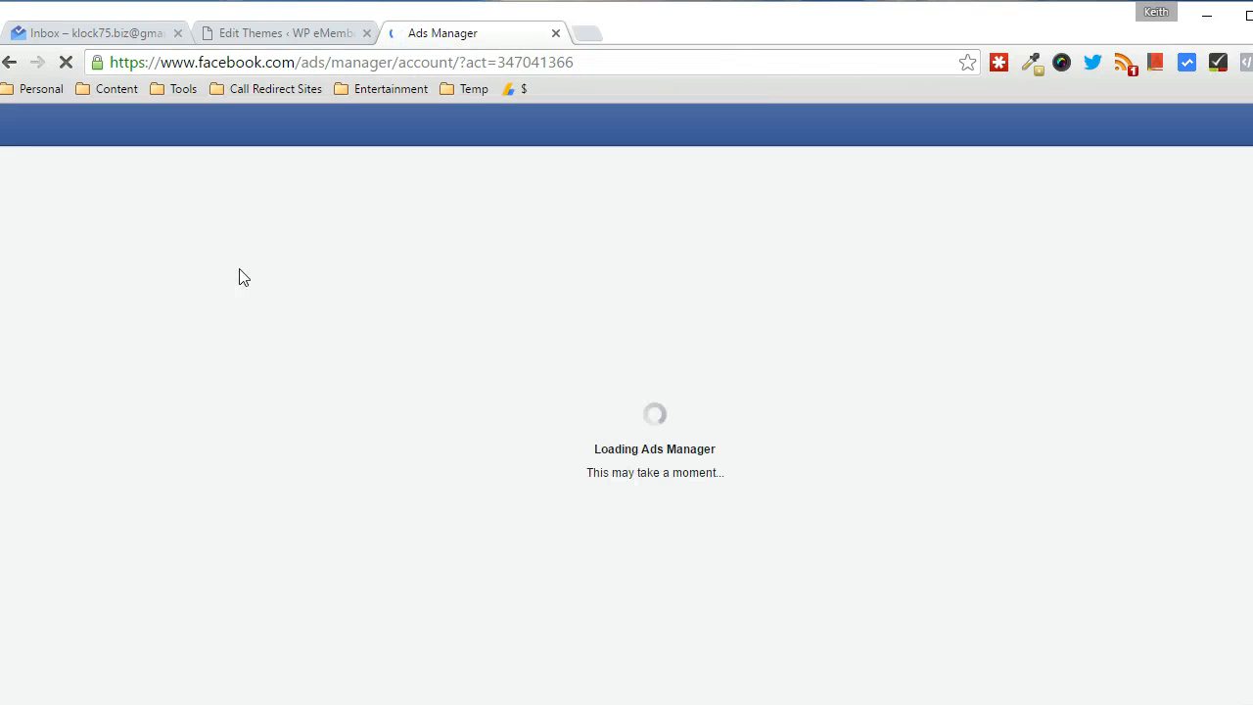
{"action": "left_click", "coordinate": [232, 280]}
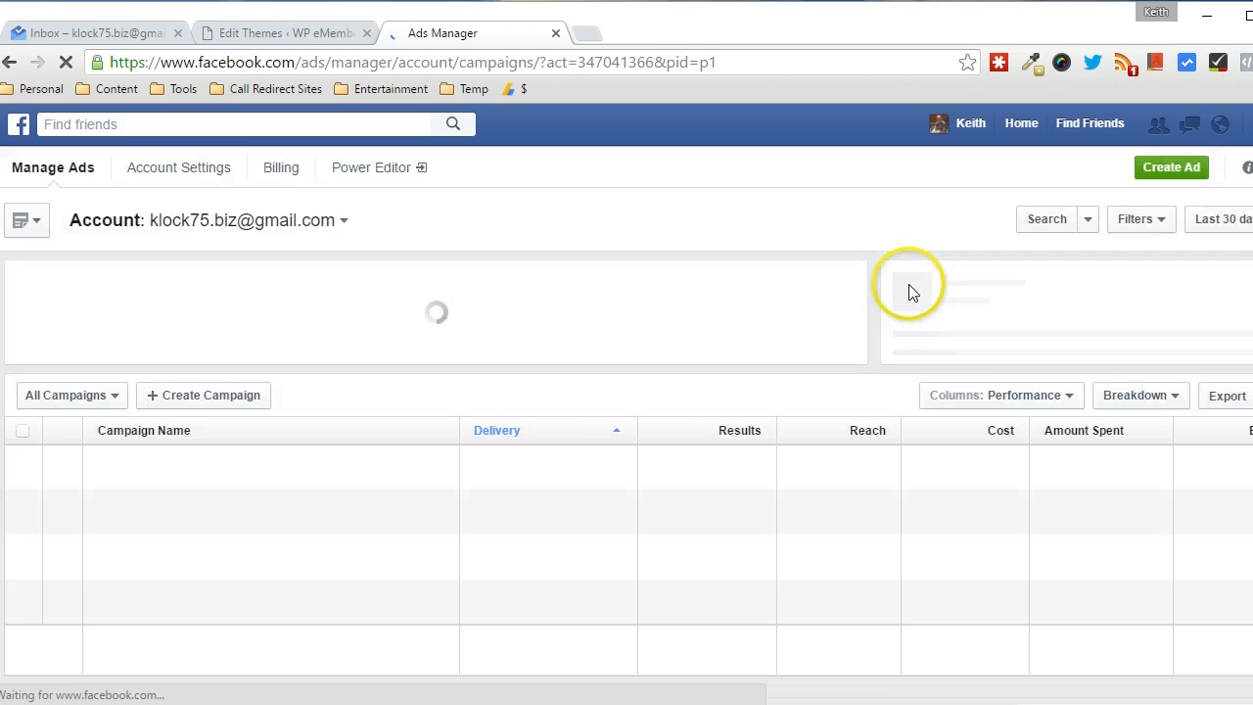
{"action": "left_click", "coordinate": [487, 168]}
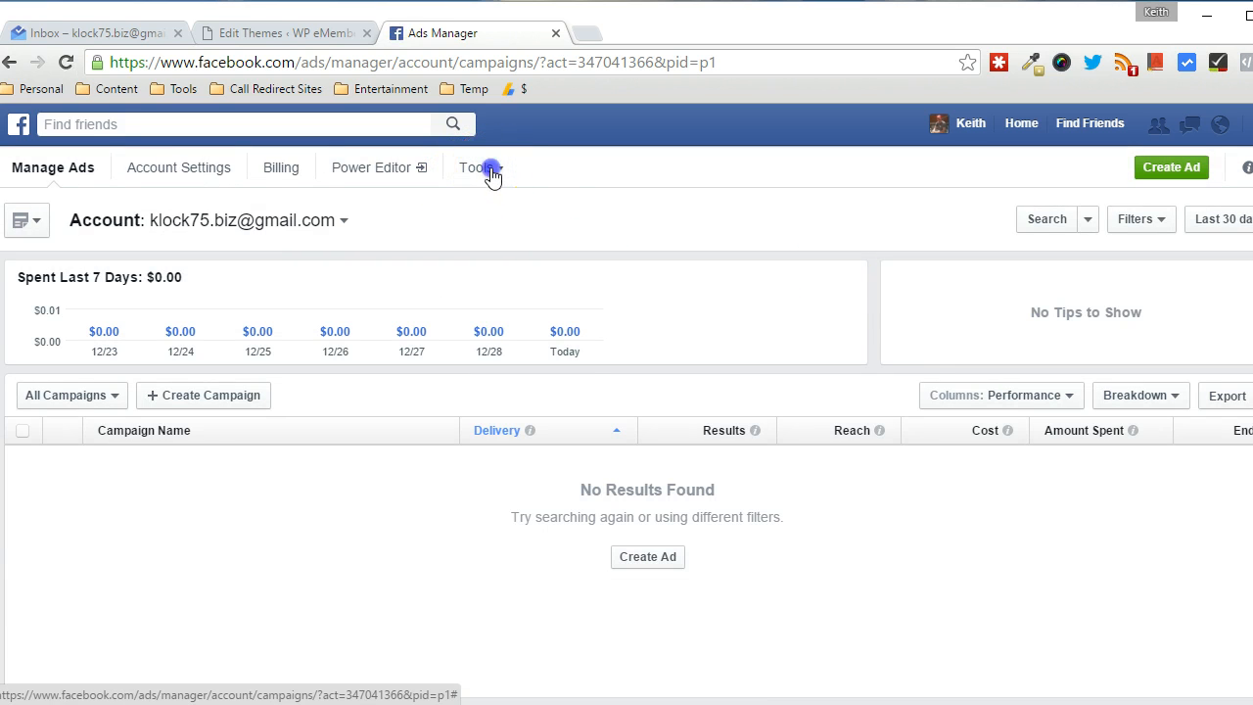
{"action": "left_click", "coordinate": [480, 205]}
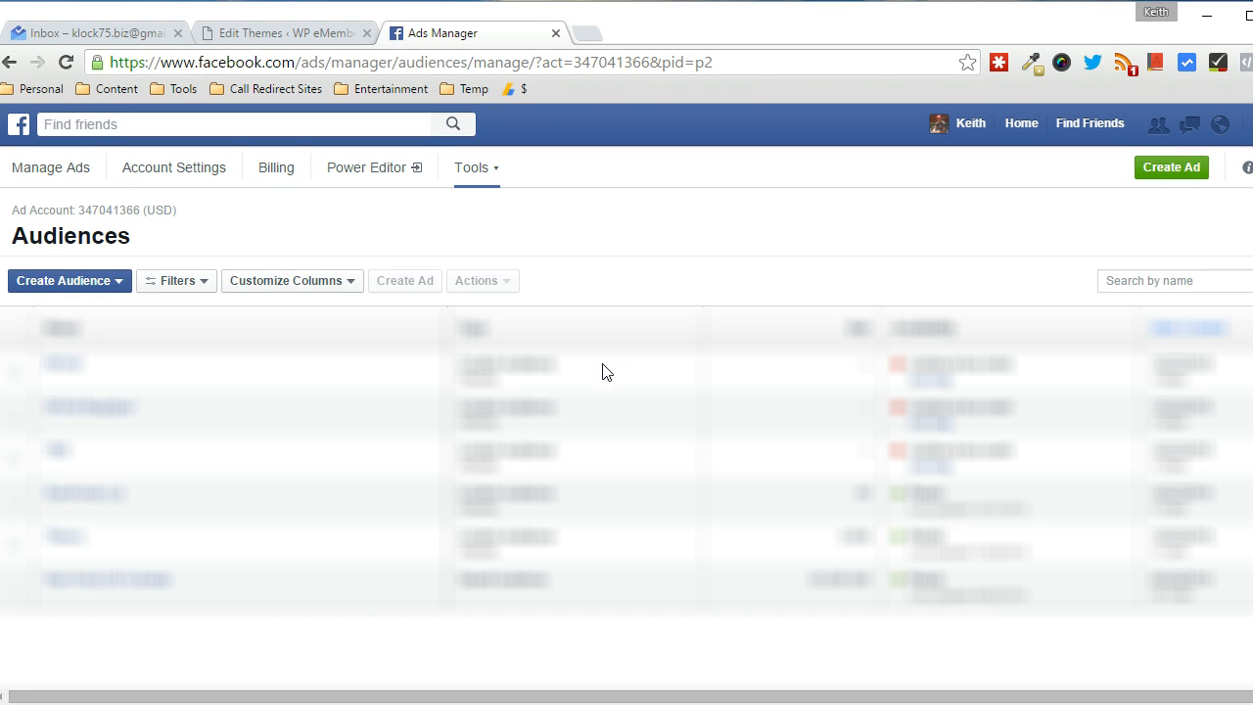
{"action": "left_click", "coordinate": [88, 283]}
{"action": "left_click", "coordinate": [76, 313]}
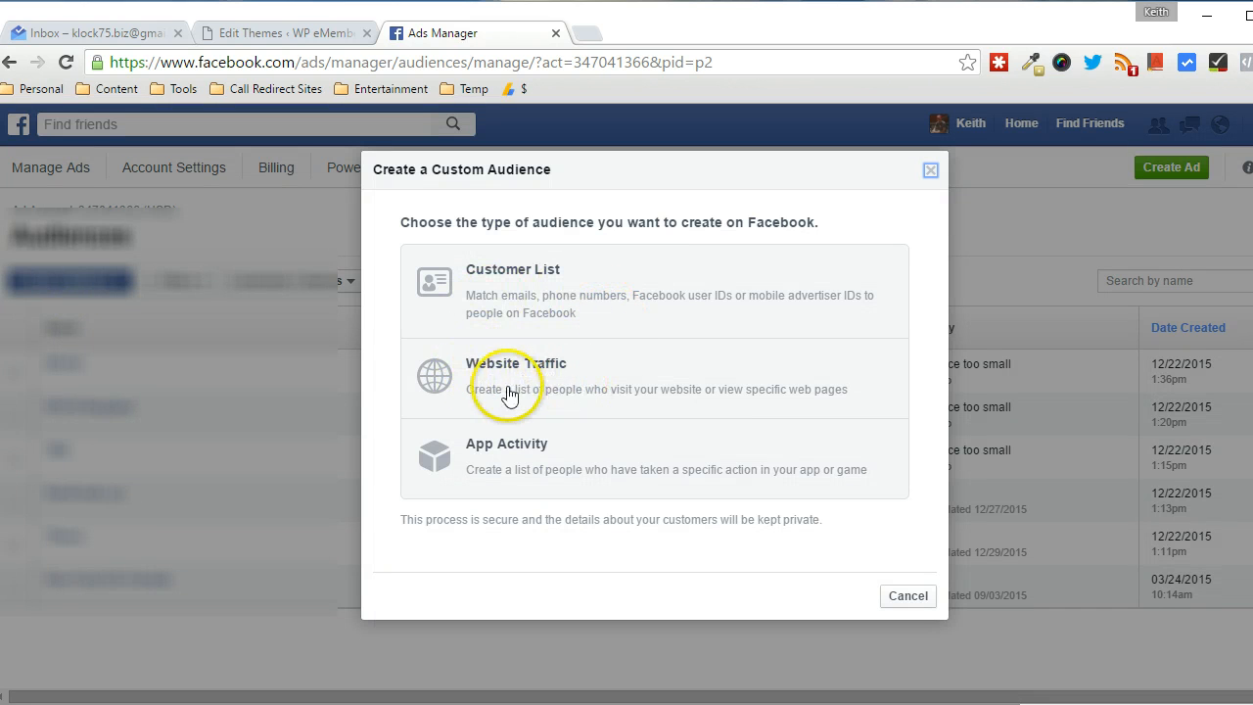
Choose a Website Traffic audience targeting people who visit specific web pages
{"action": "left_click", "coordinate": [517, 390]}
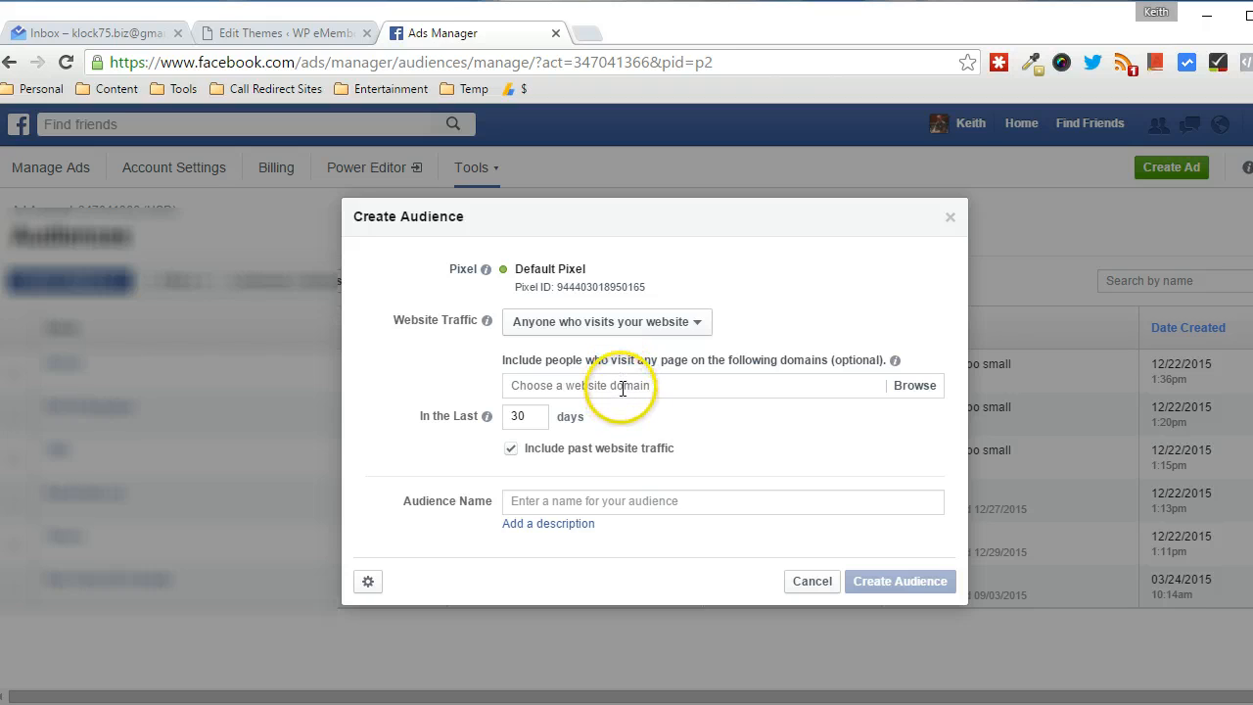
{"action": "left_click", "coordinate": [631, 327]}
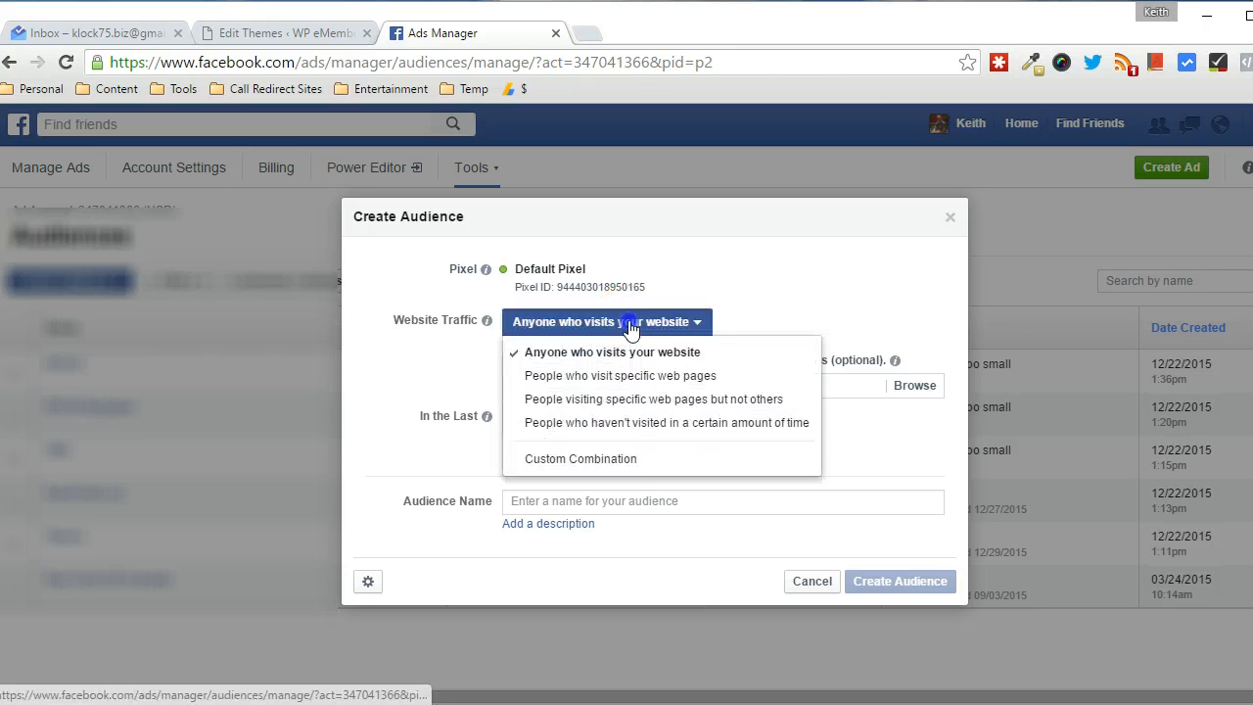
{"action": "left_click", "coordinate": [594, 381]}
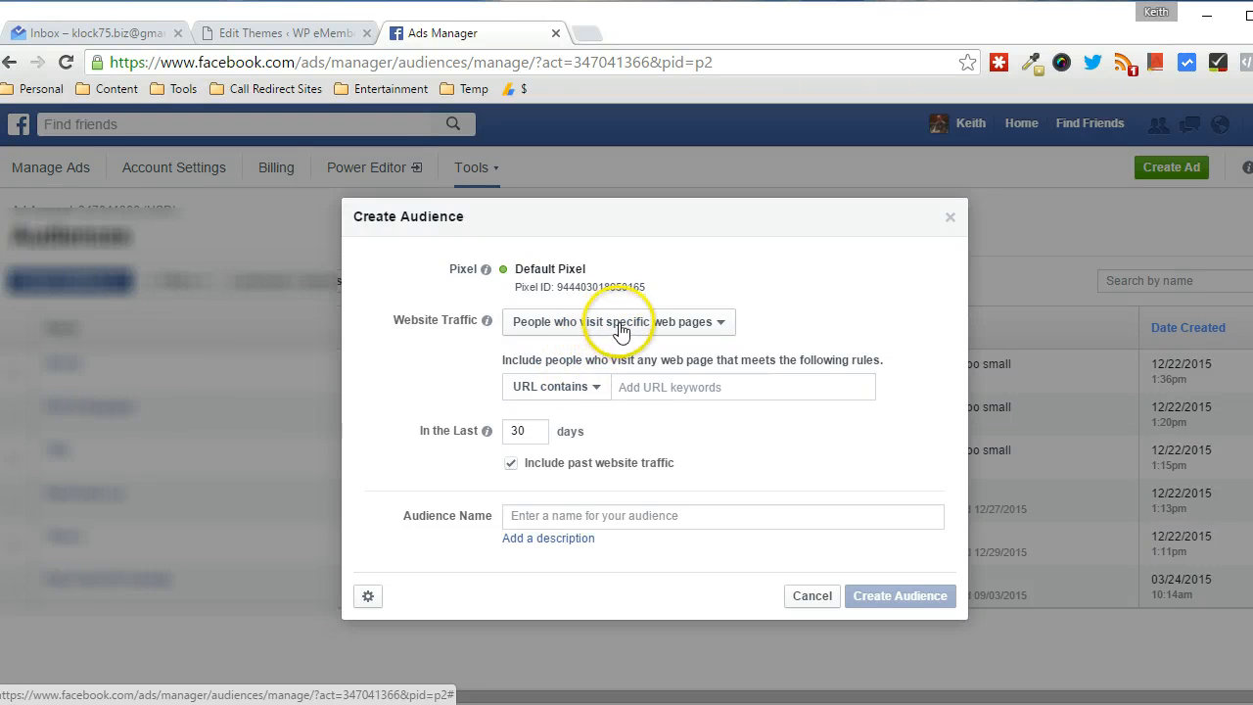
Add the URL keyword domain.com, keep 30 days and include past website traffic
{"action": "left_click", "coordinate": [656, 389]}
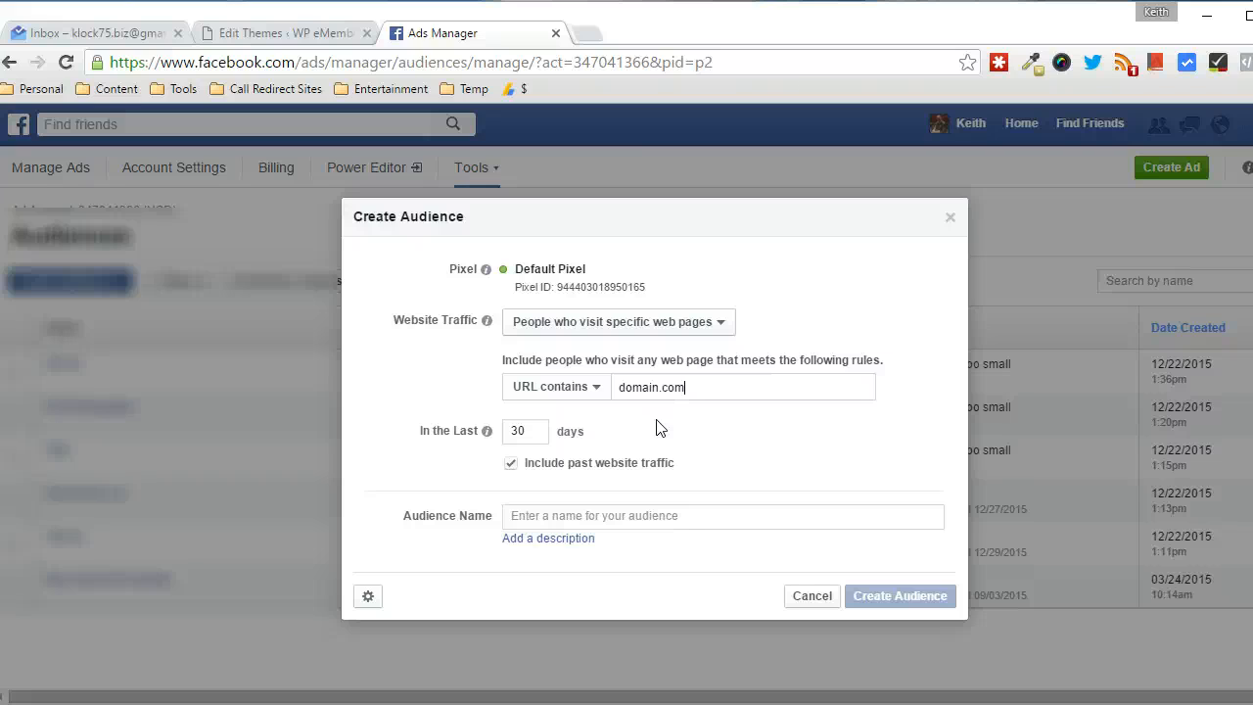
{"action": "left_click", "coordinate": [519, 431]}
{"action": "double_click", "coordinate": [516, 431]}
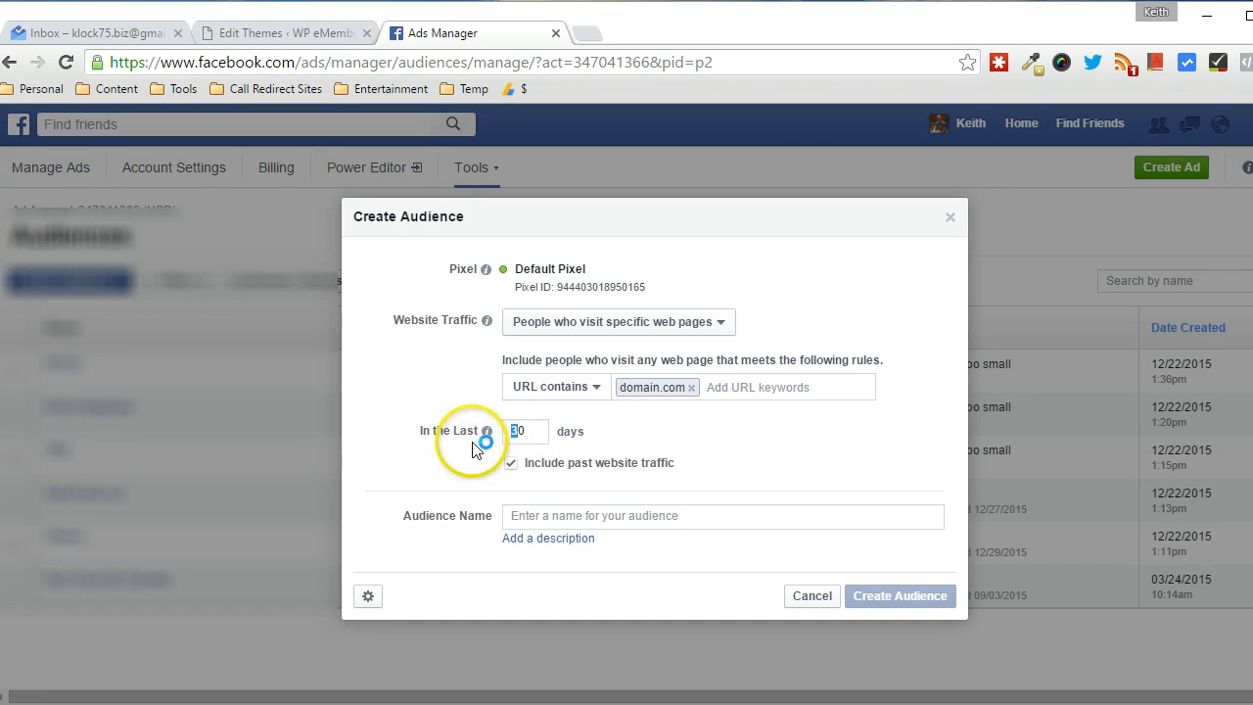
{"action": "mouse_move", "coordinate": [488, 435]}
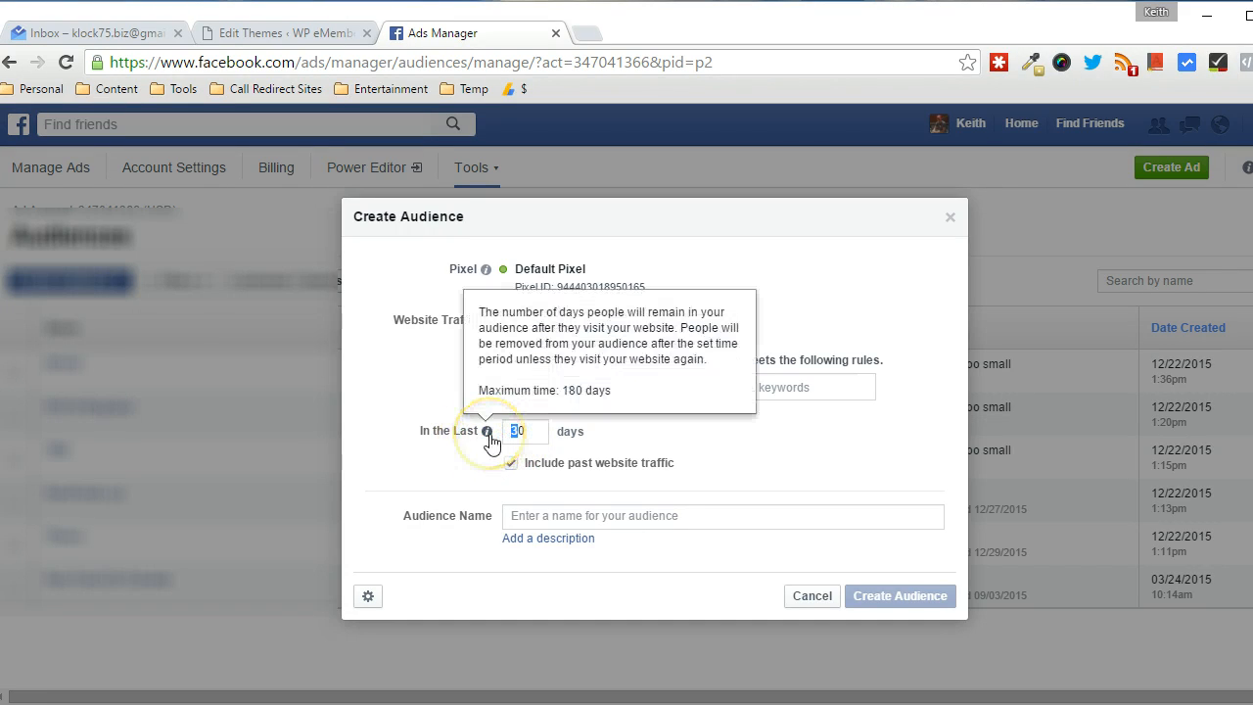
{"action": "left_click", "coordinate": [555, 435]}
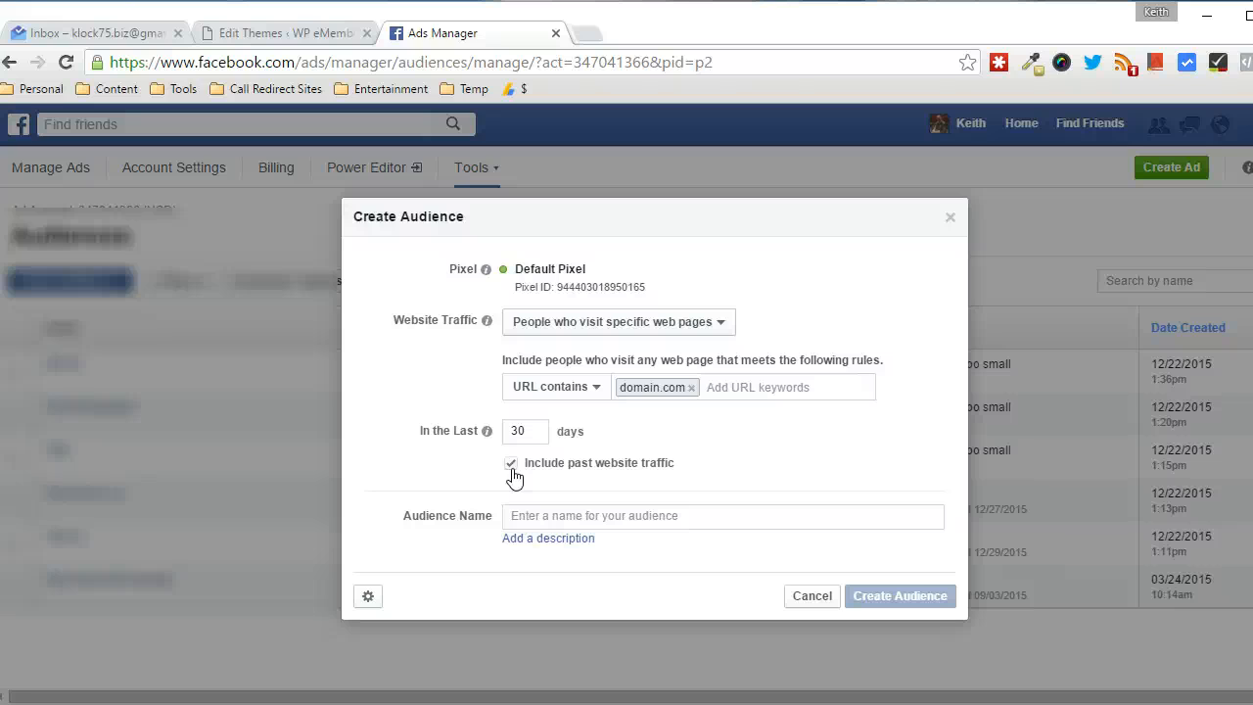
{"action": "left_click", "coordinate": [511, 468]}
{"action": "left_click", "coordinate": [509, 461]}
Name the audience 'Test Audience' and create it
{"action": "left_click", "coordinate": [551, 515]}
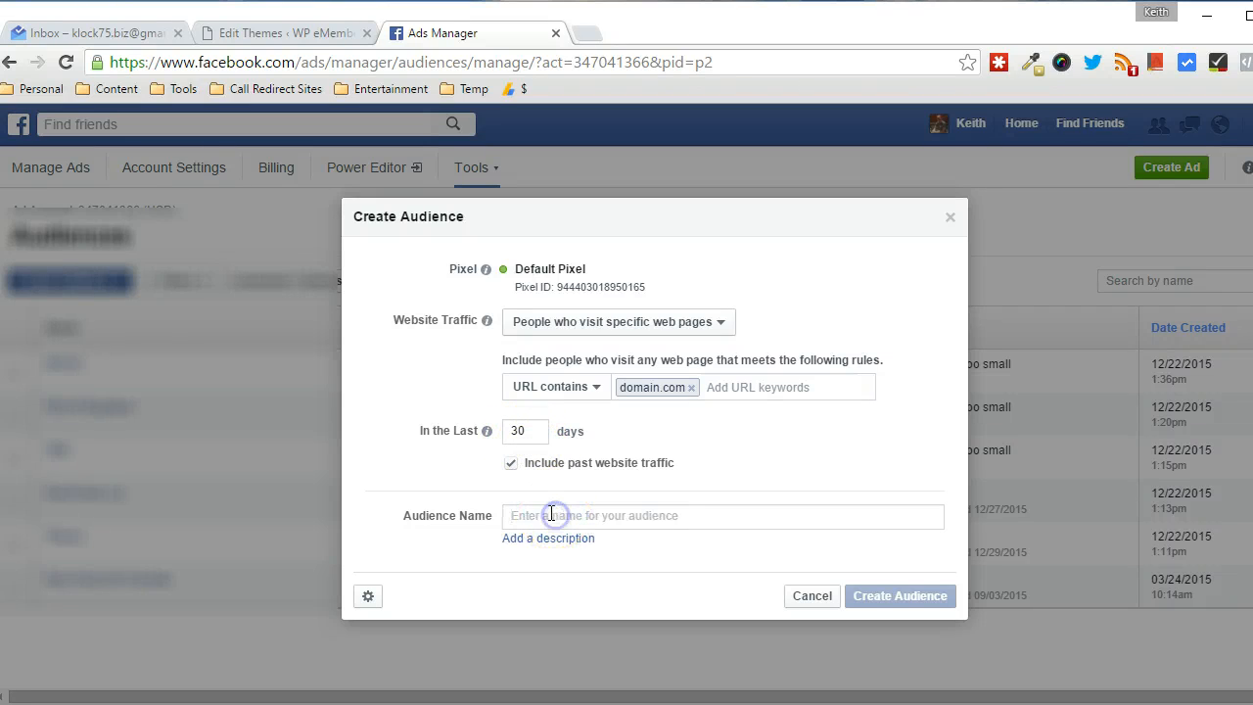
{"action": "type", "text": "Test Audience"}
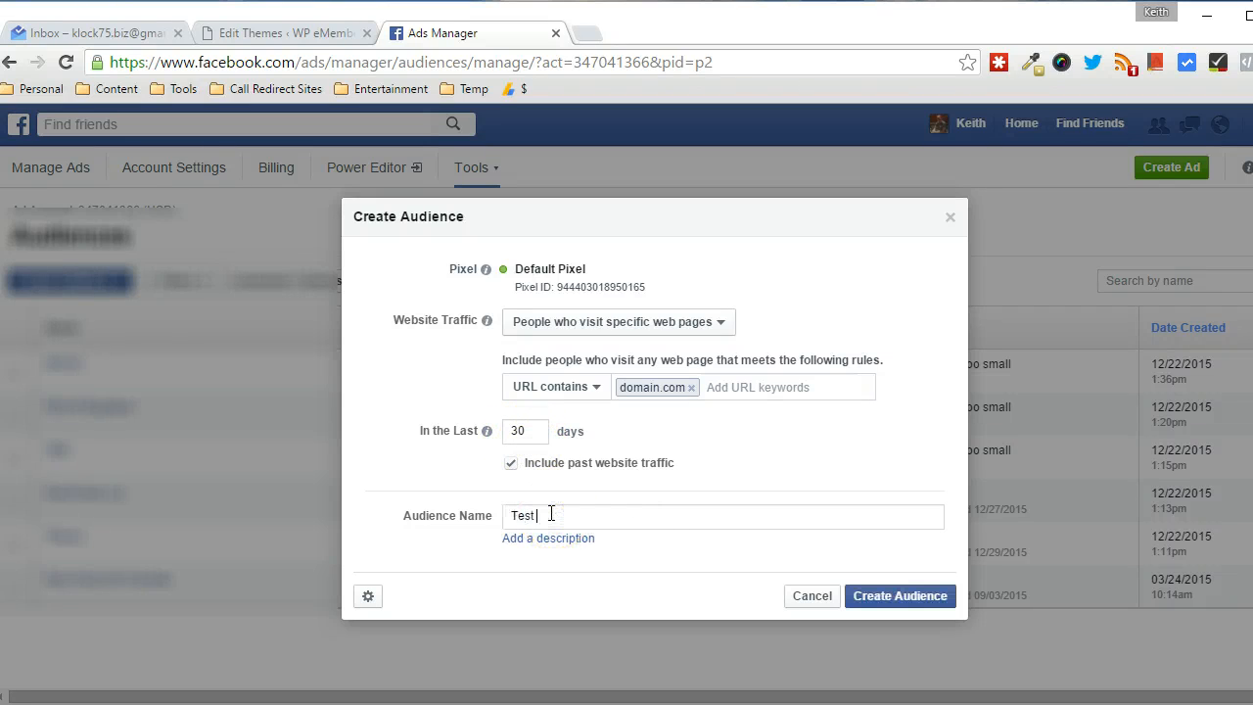
{"action": "left_click", "coordinate": [889, 596]}
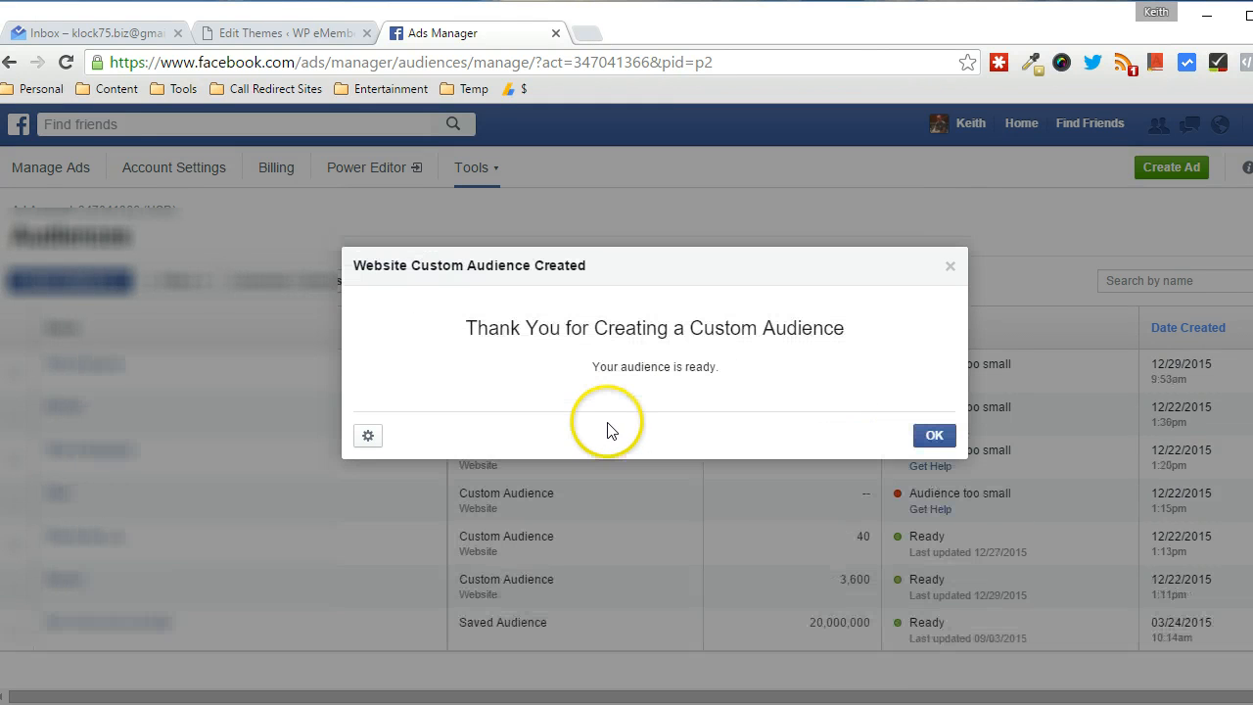
Open Test Audience's pixel code via Actions > View Pixel, copy it, and close the window
{"action": "left_click", "coordinate": [935, 436]}
{"action": "left_click", "coordinate": [15, 372]}
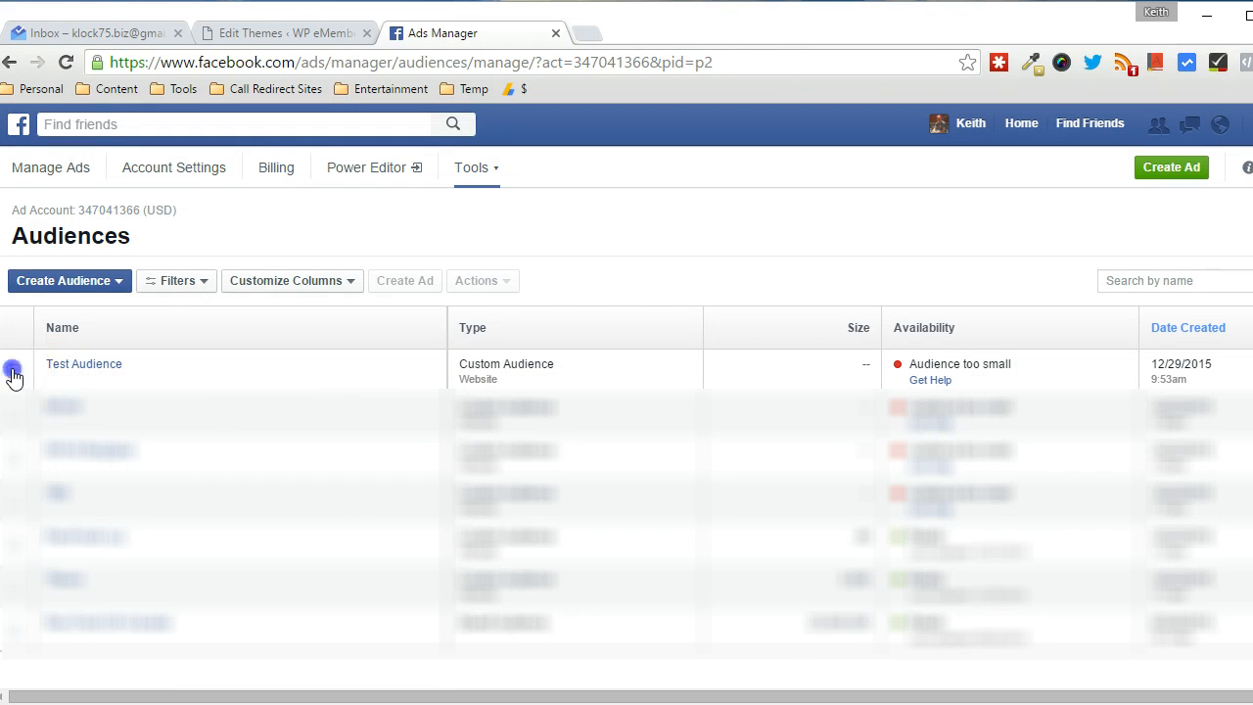
{"action": "left_click", "coordinate": [477, 282]}
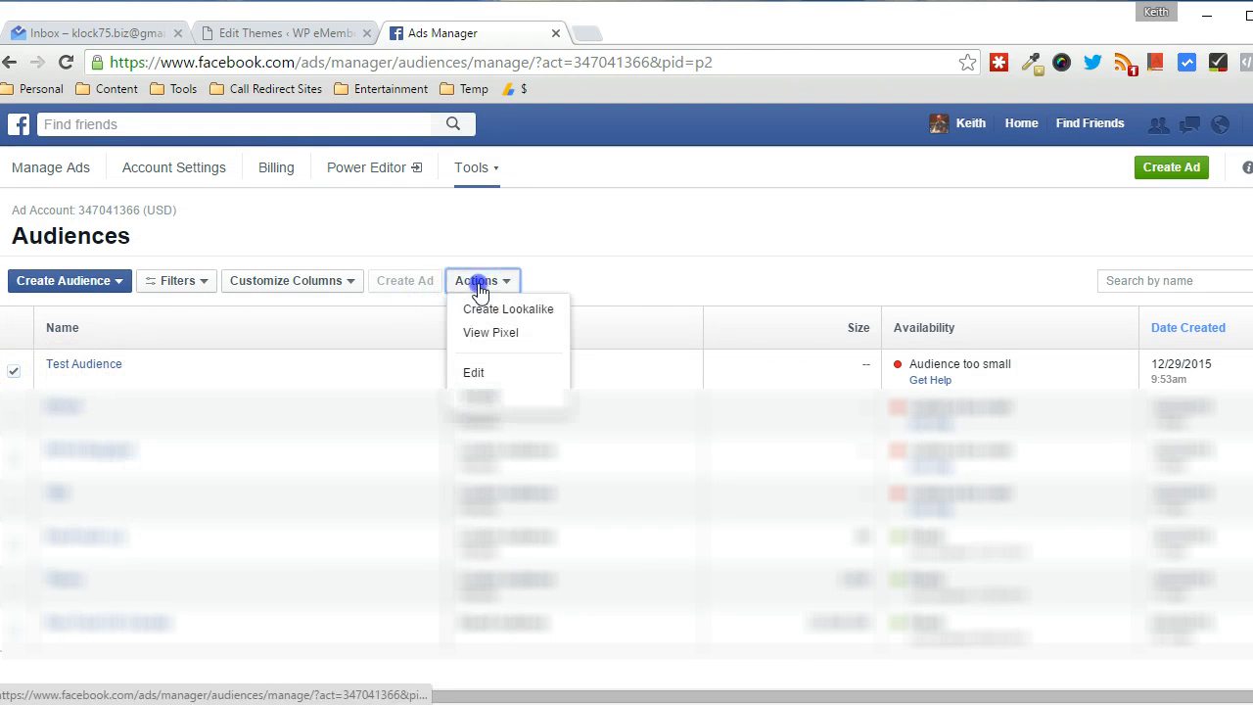
{"action": "left_click", "coordinate": [473, 330]}
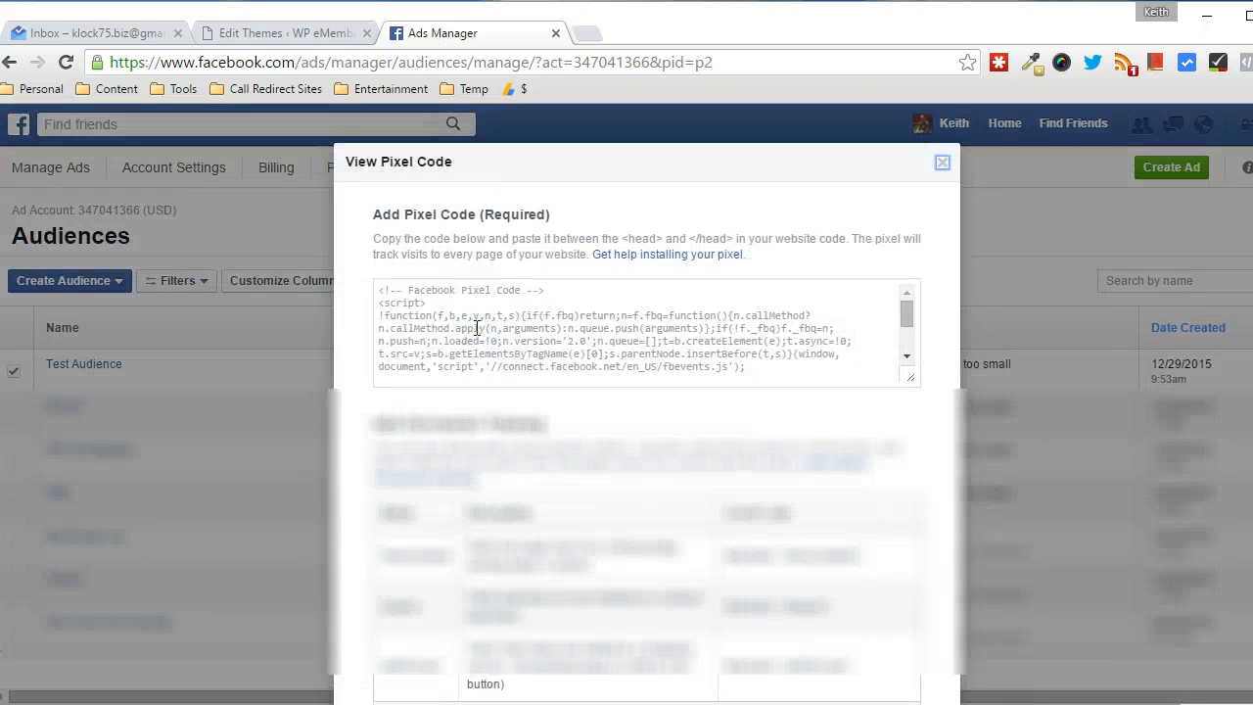
{"action": "left_click", "coordinate": [513, 310]}
{"action": "key", "text": "ctrl+c"}
{"action": "right_click", "coordinate": [513, 309]}
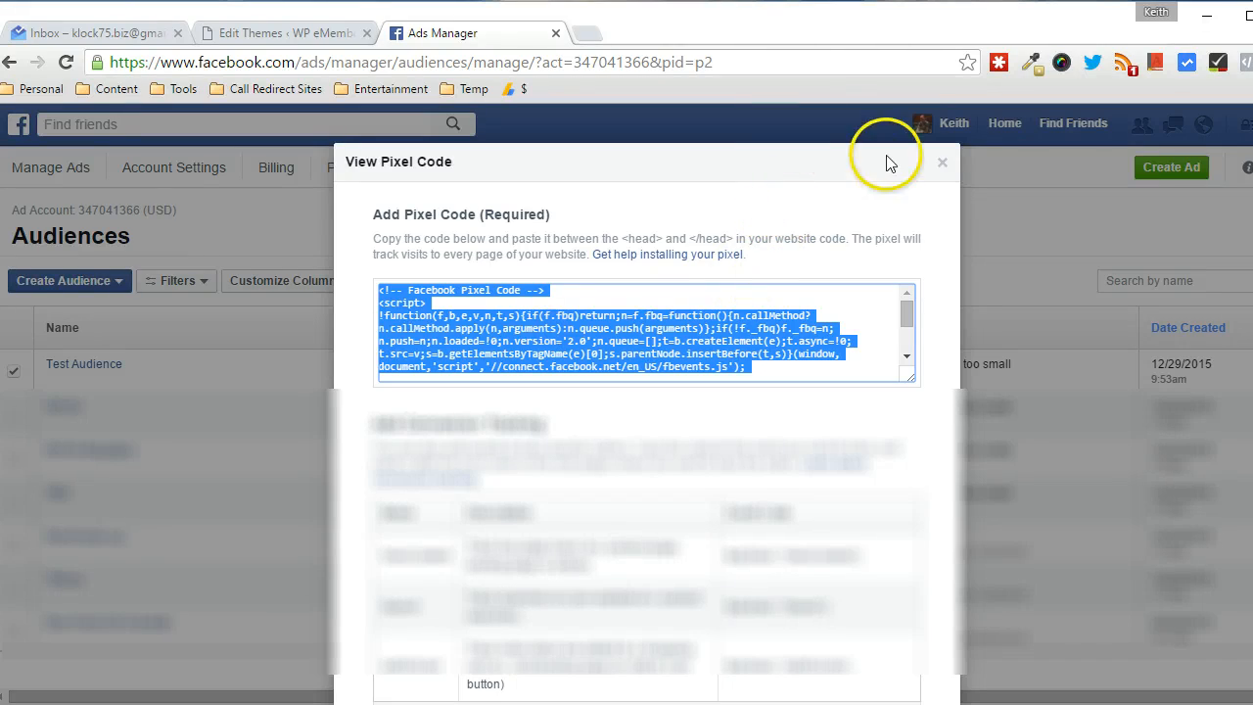
{"action": "left_click", "coordinate": [944, 166]}
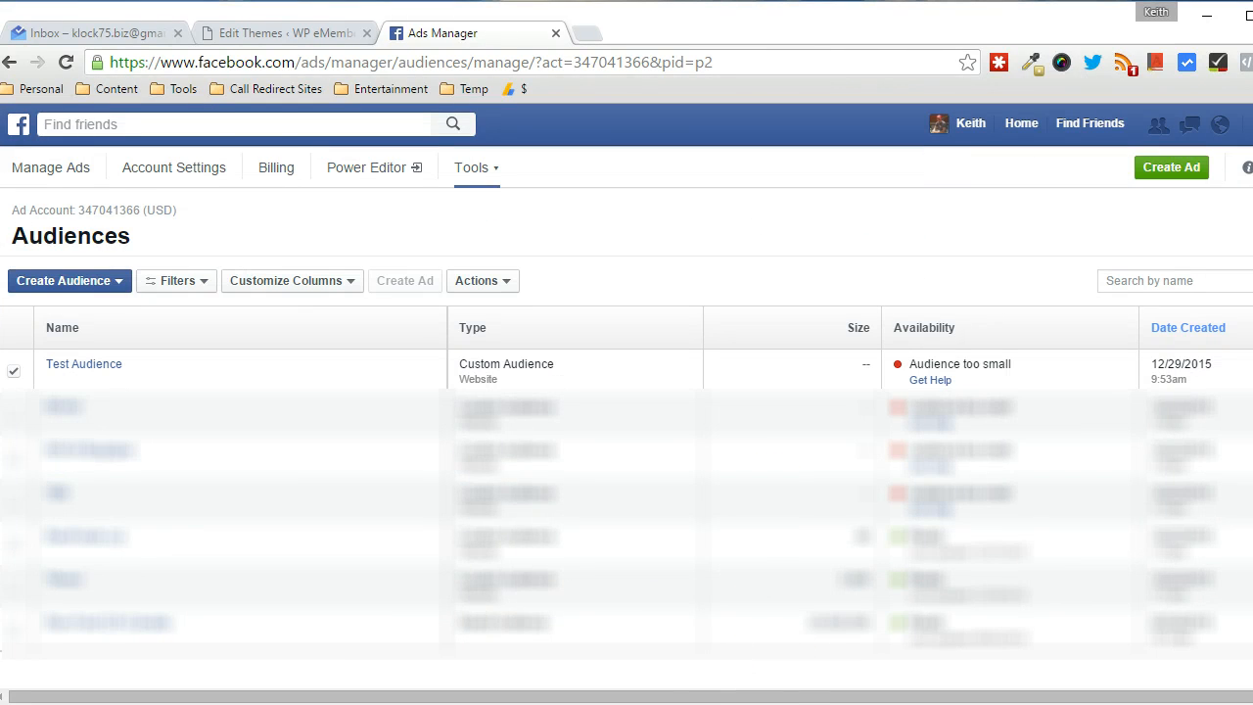
Paste the copied Facebook pixel code below the tthq_hook_fb_pixel function in Document1
{"action": "key", "text": "alt+Tab"}
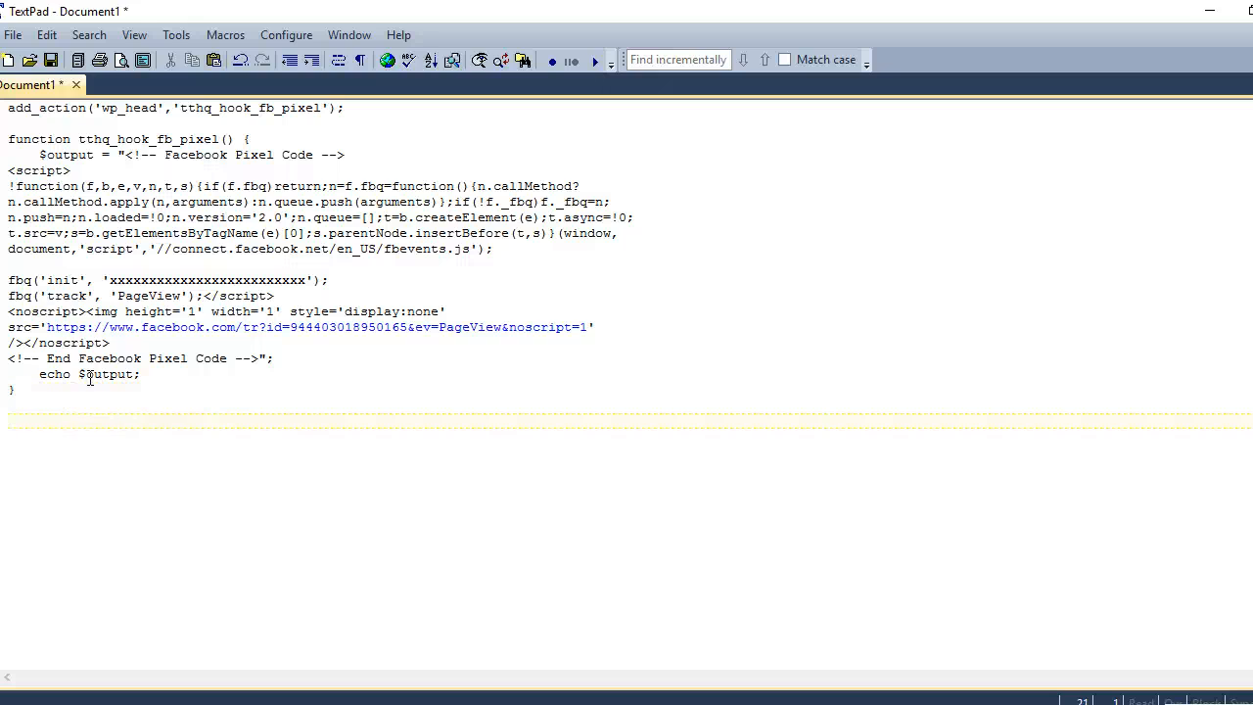
{"action": "key", "text": "ctrl+v"}
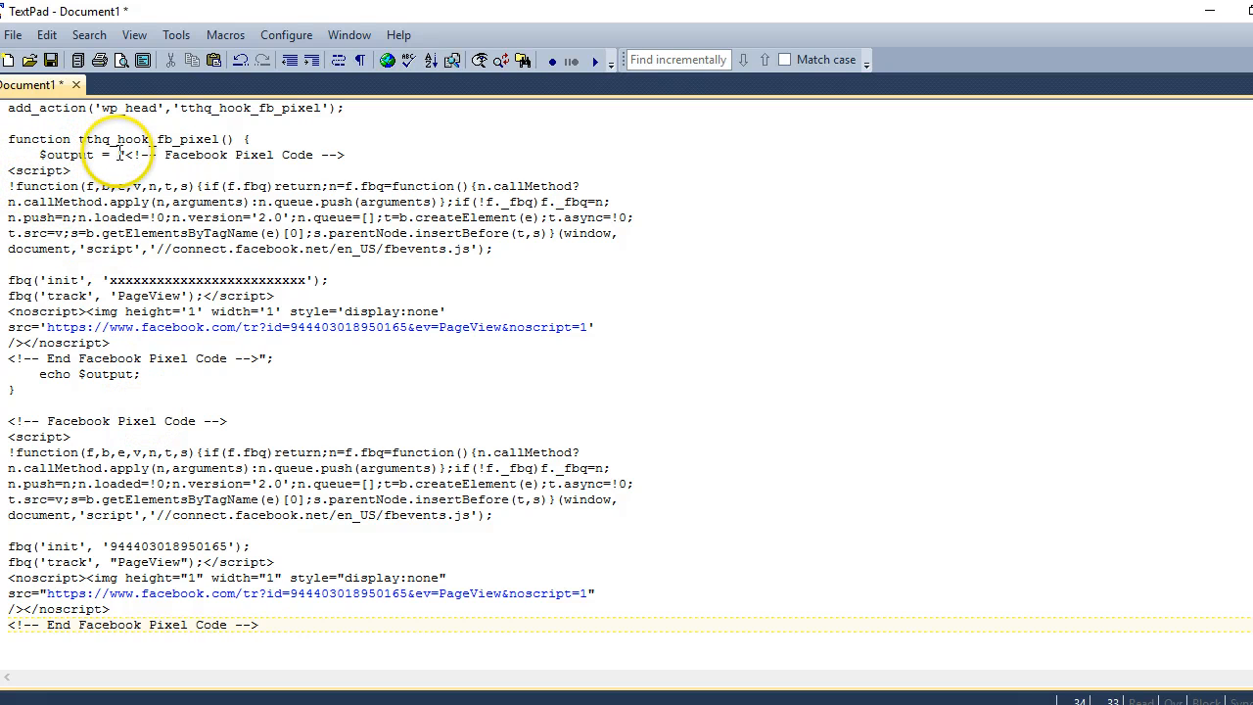
{"action": "left_click_drag", "start_coordinate": [124, 155], "coordinate": [261, 359]}
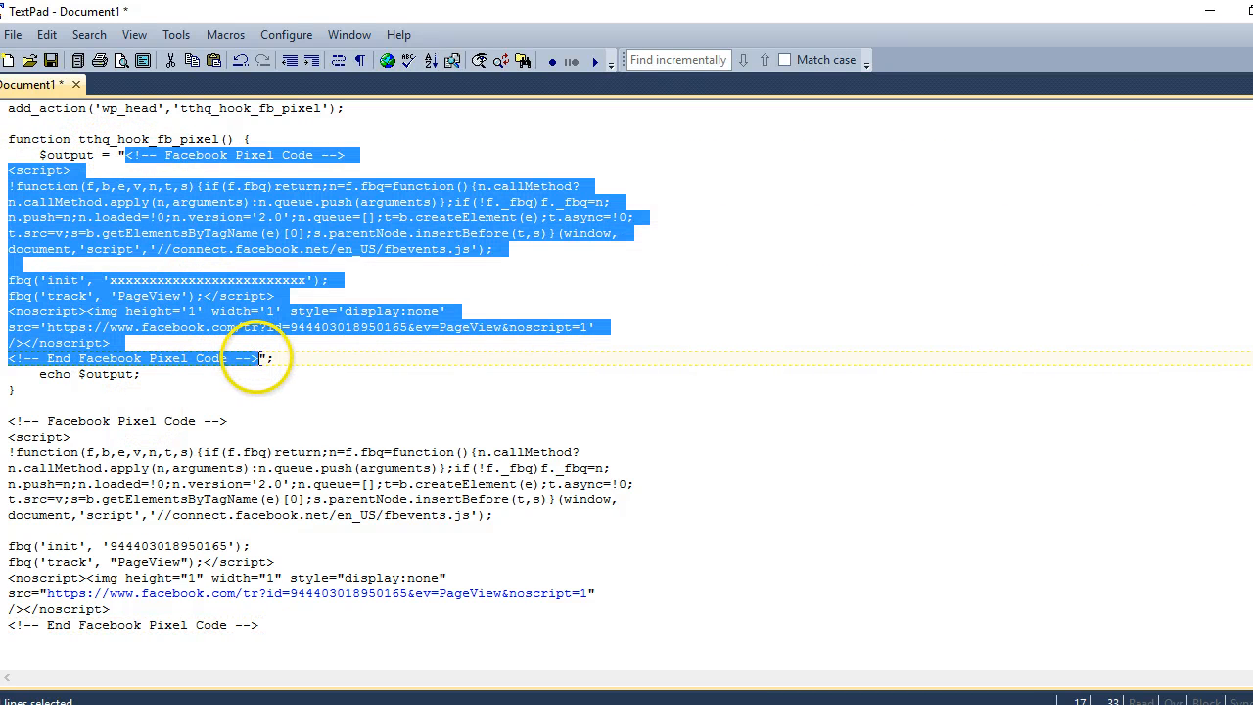
{"action": "left_click", "coordinate": [123, 155]}
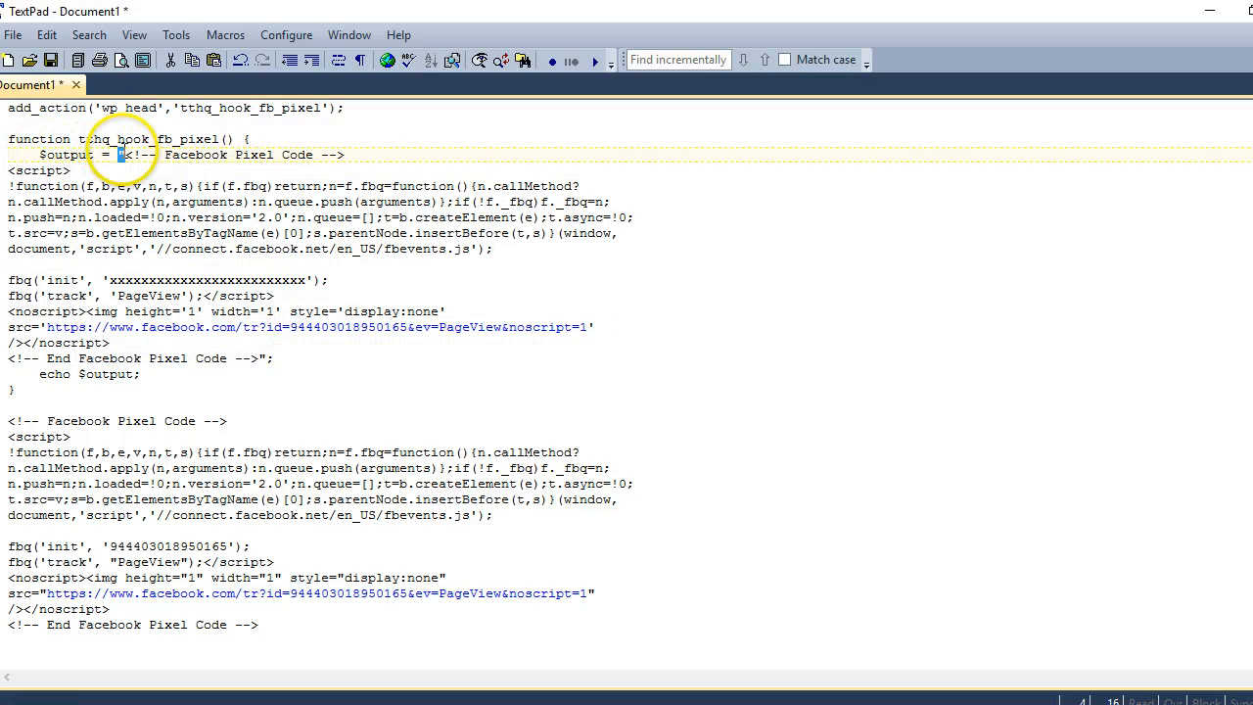
{"action": "left_click", "coordinate": [263, 359]}
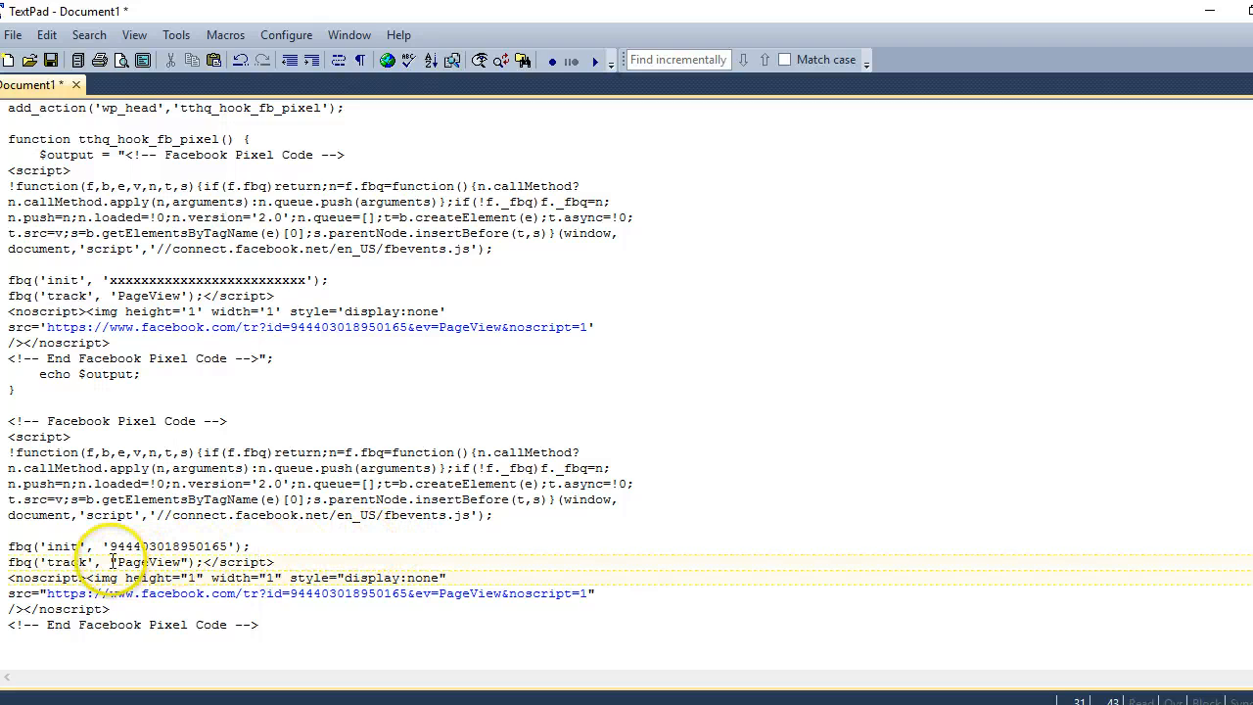
Change the double quotes around PageView and in the noscript style/src to single quotes
{"action": "left_click_drag", "start_coordinate": [109, 562], "coordinate": [119, 562]}
{"action": "type", "text": "'1"}
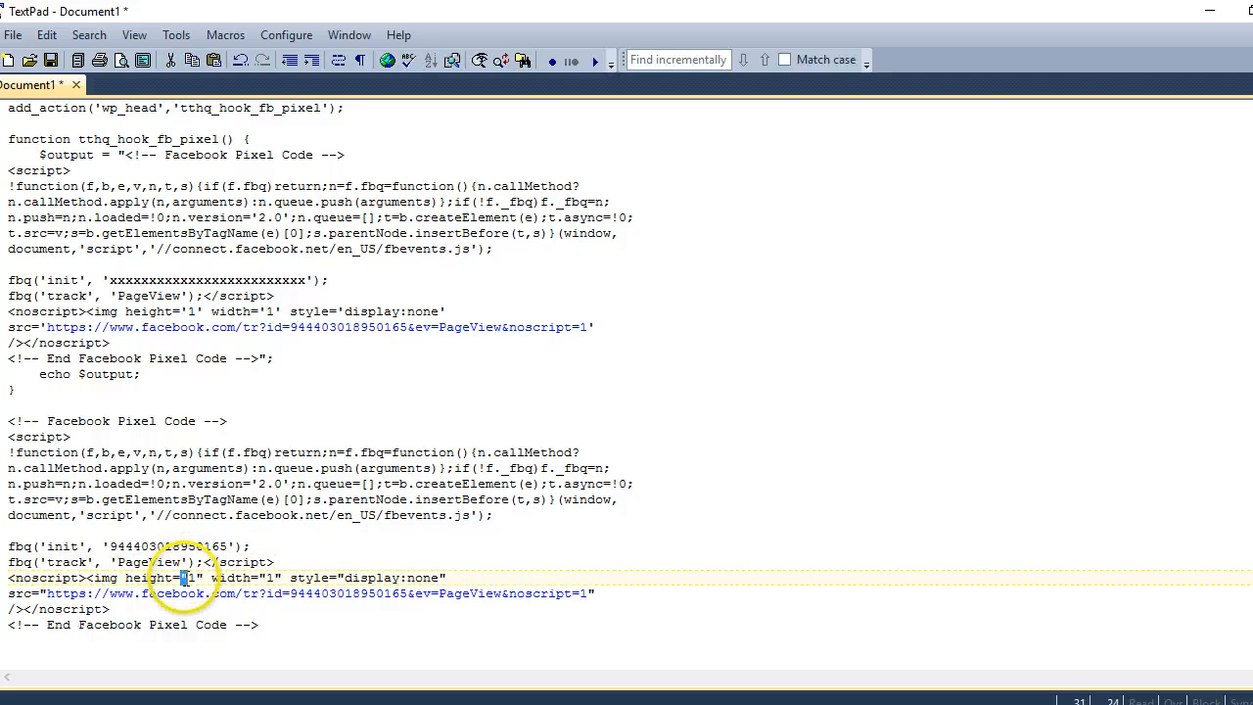
{"action": "type", "text": "'"}
{"action": "key", "text": "Down"}
{"action": "type", "text": "'1"}
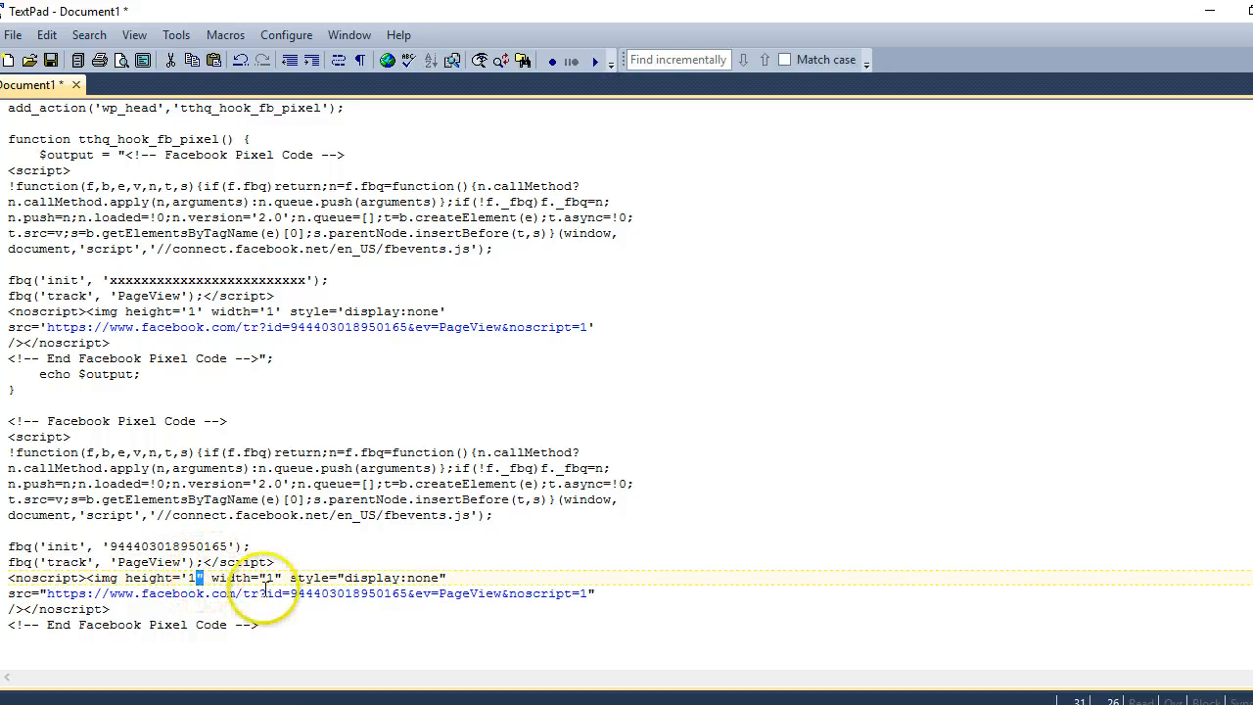
{"action": "type", "text": "'"}
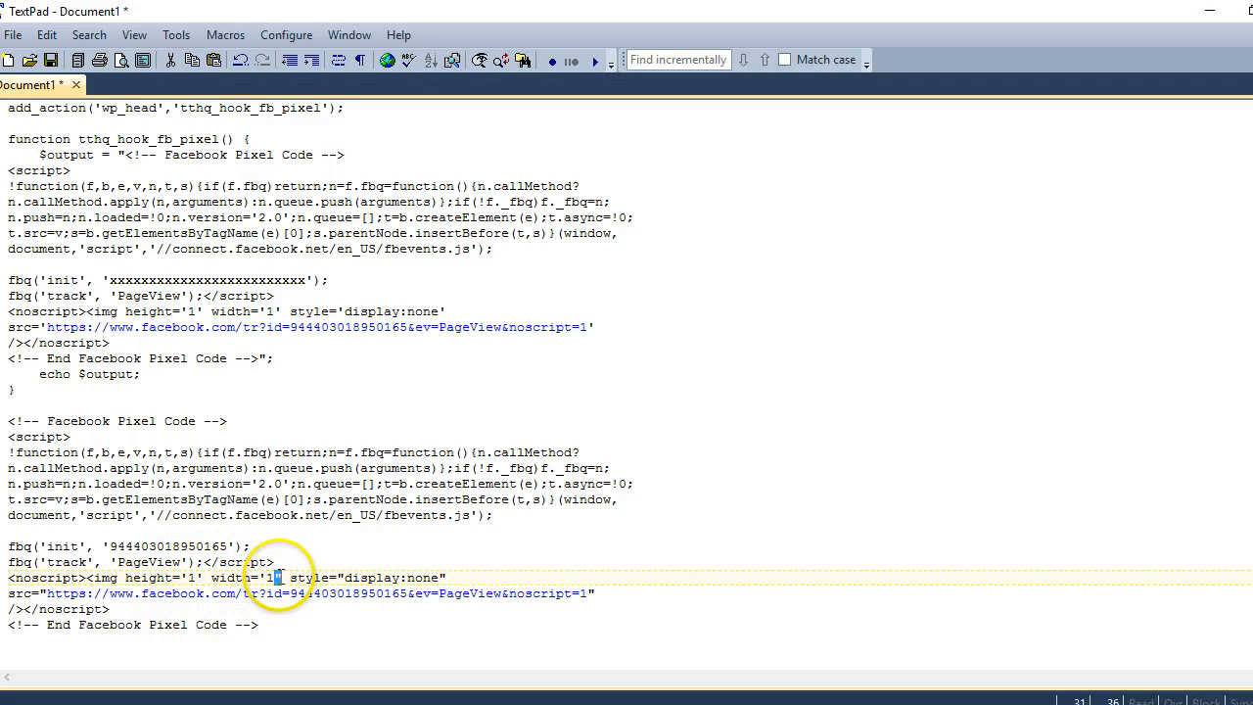
{"action": "left_click_drag", "start_coordinate": [337, 578], "coordinate": [345, 578]}
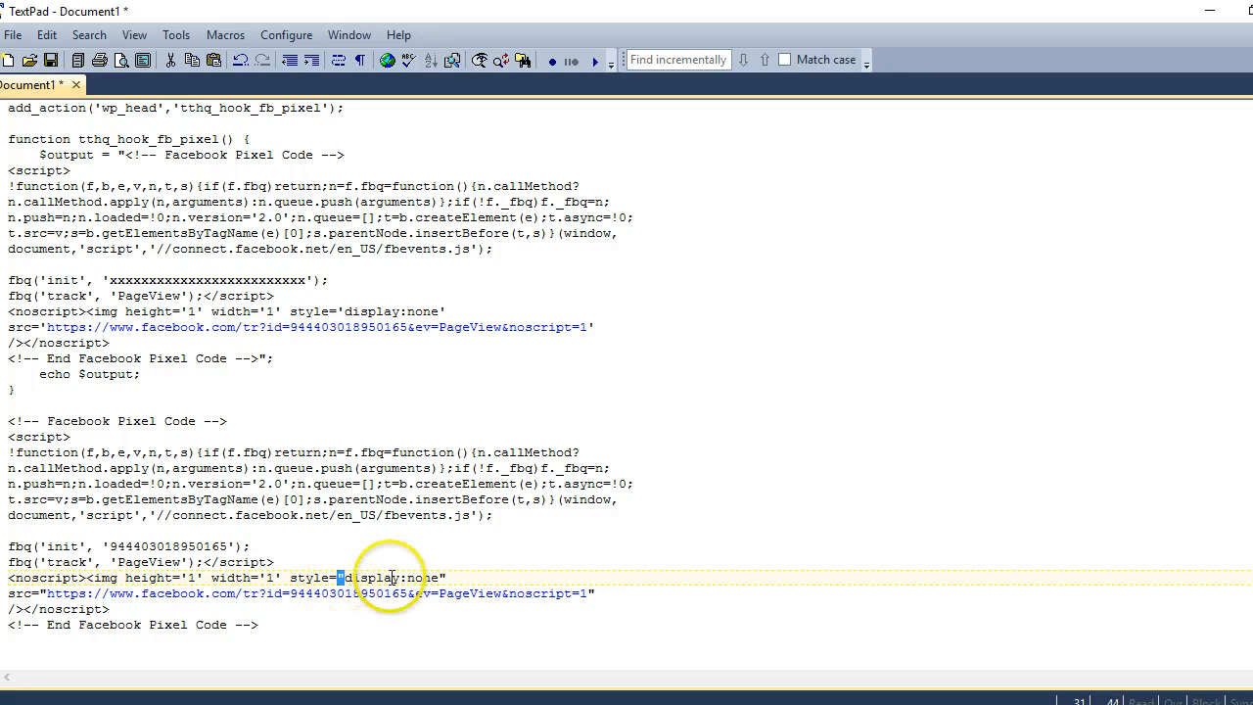
{"action": "type", "text": "'"}
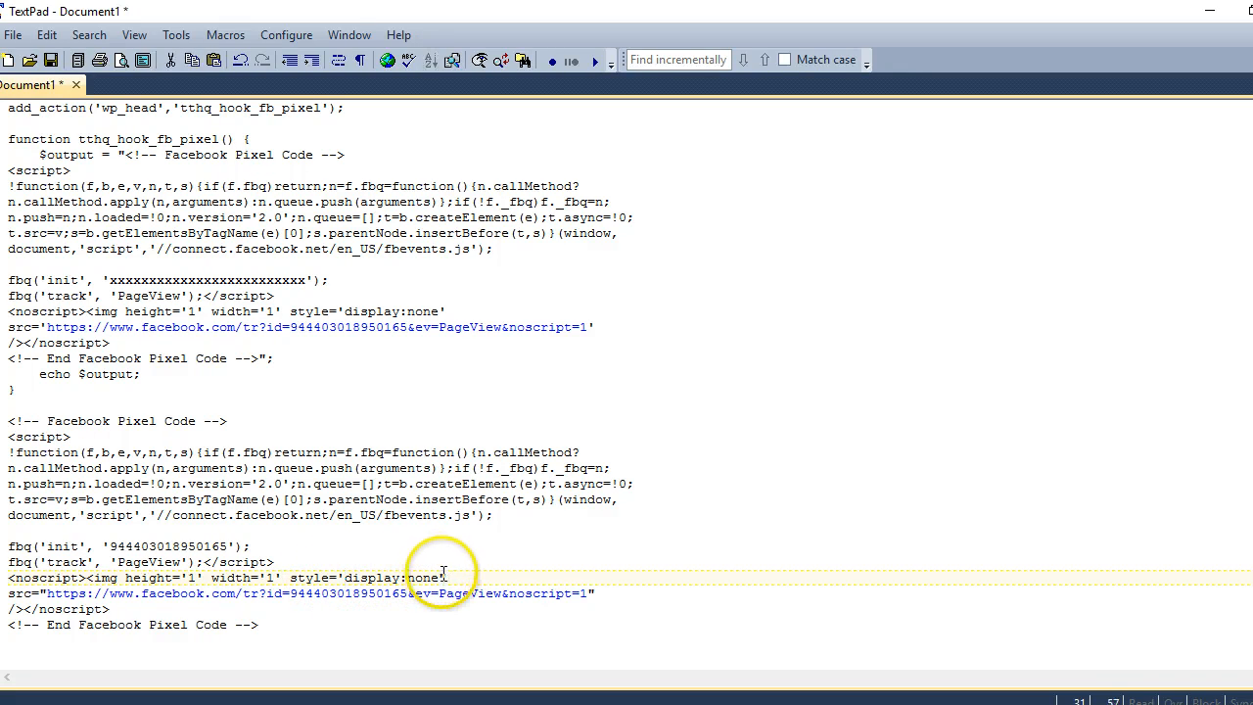
{"action": "left_click_drag", "start_coordinate": [443, 577], "coordinate": [574, 575]}
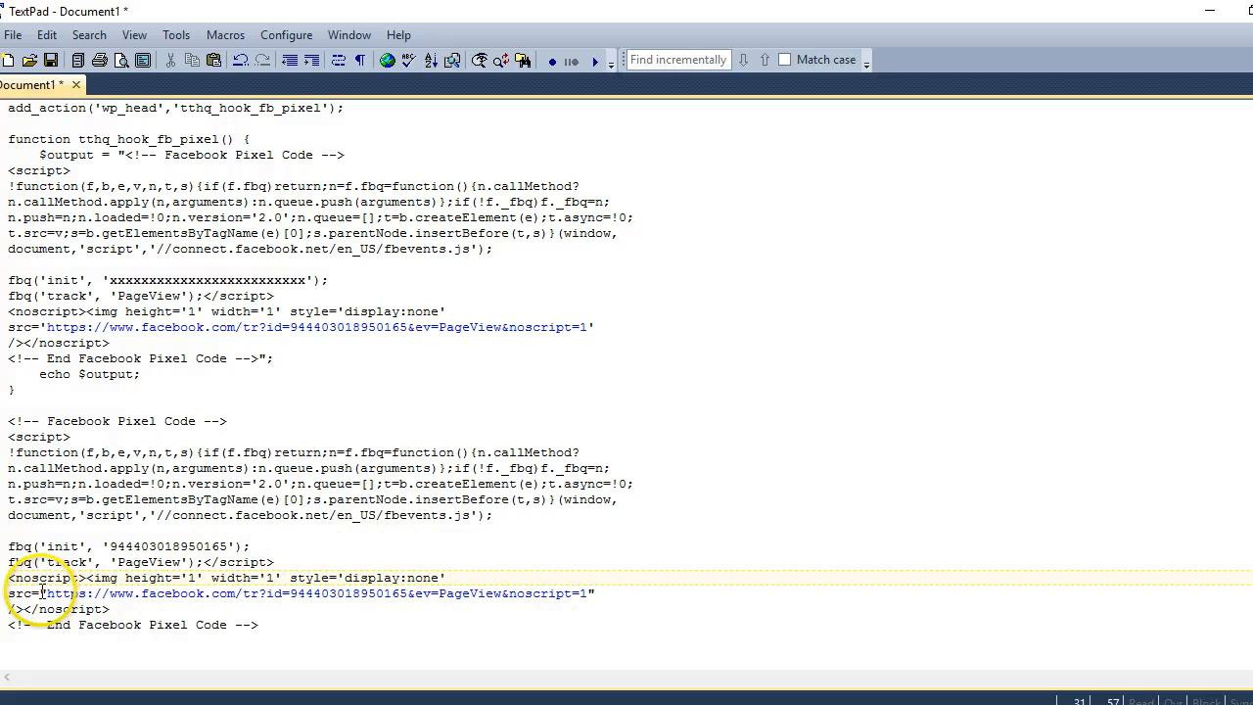
{"action": "type", "text": "'"}
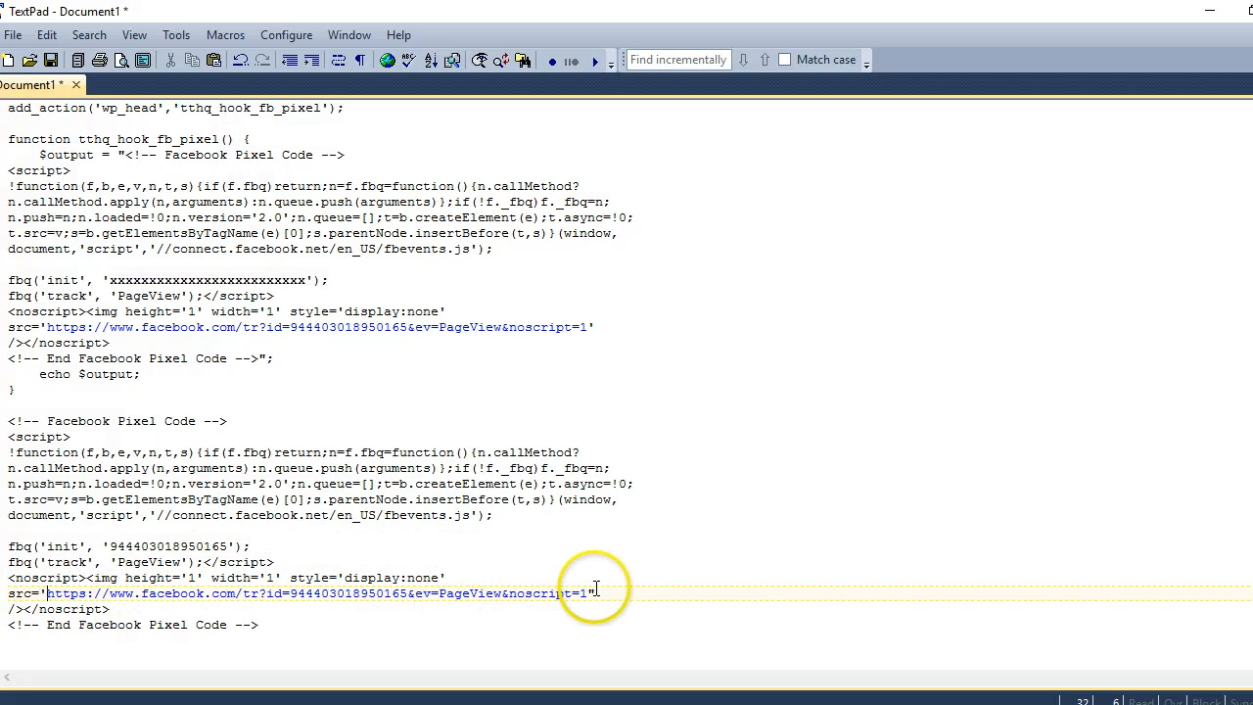
{"action": "type", "text": "'"}
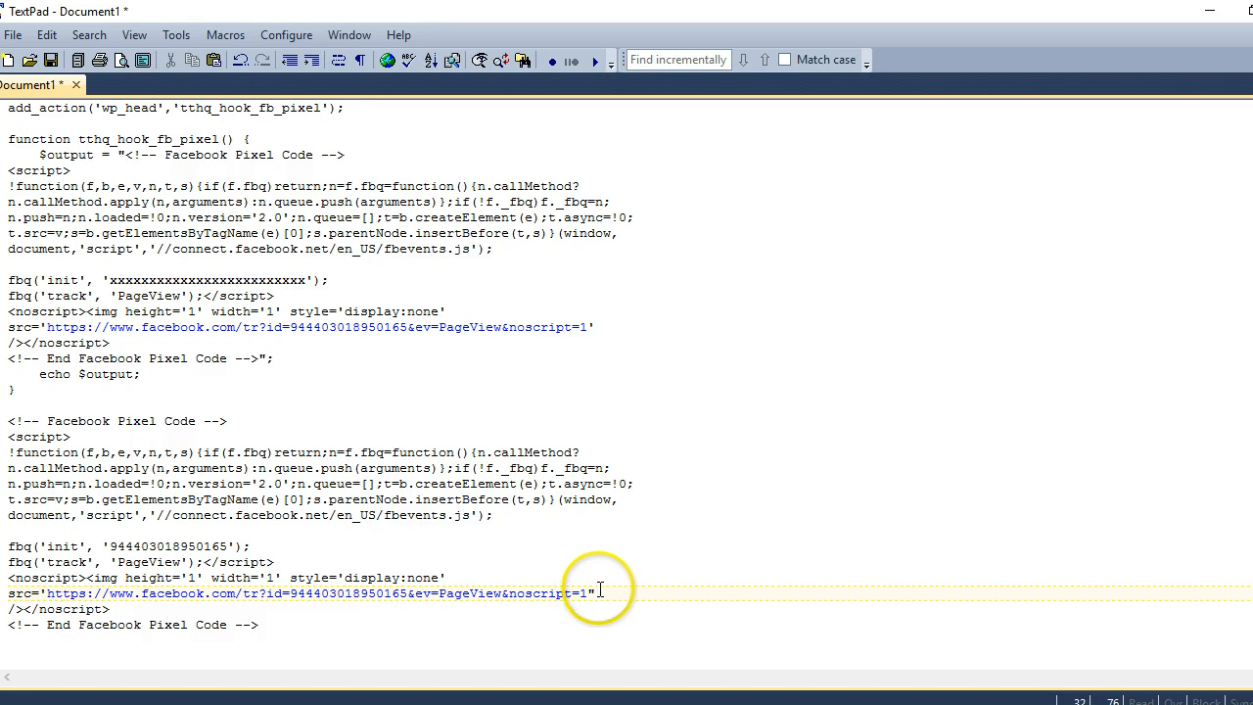
{"action": "type", "text": "'"}
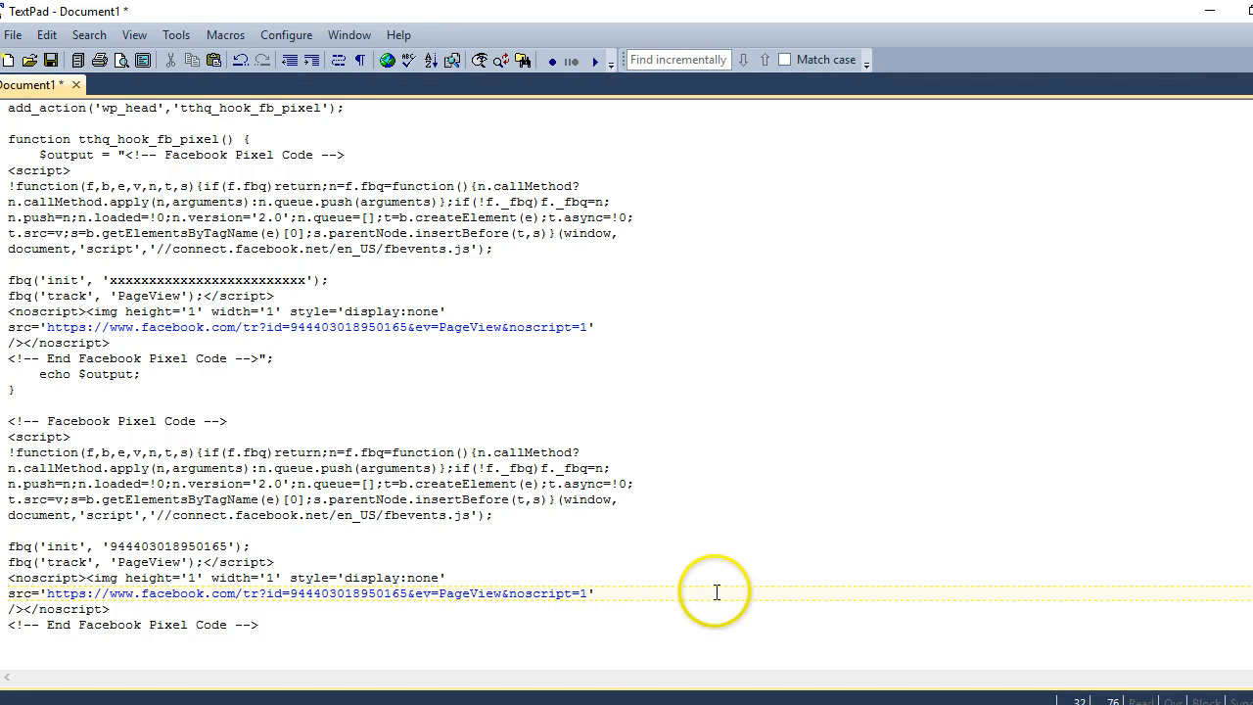
{"action": "left_click_drag", "start_coordinate": [8, 423], "coordinate": [250, 638]}
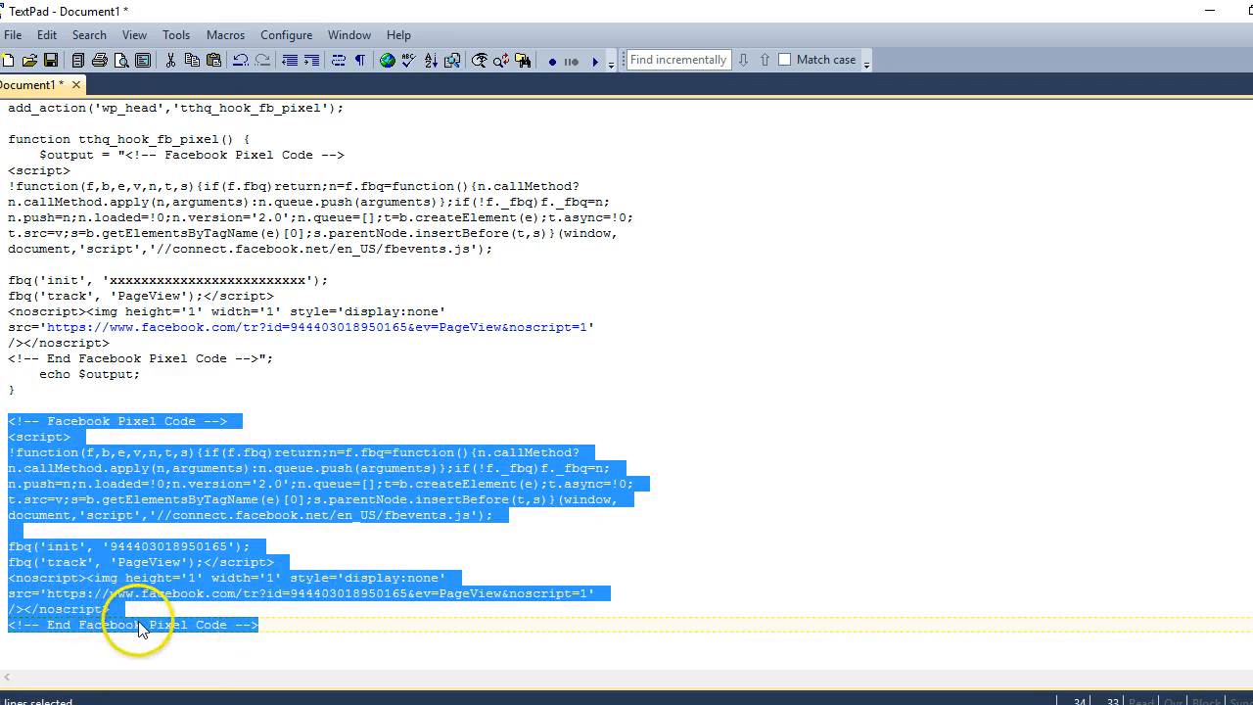
Cut the pasted pixel code and swap it in for the placeholder inside the $output quotes
{"action": "key", "text": "ctrl+x"}
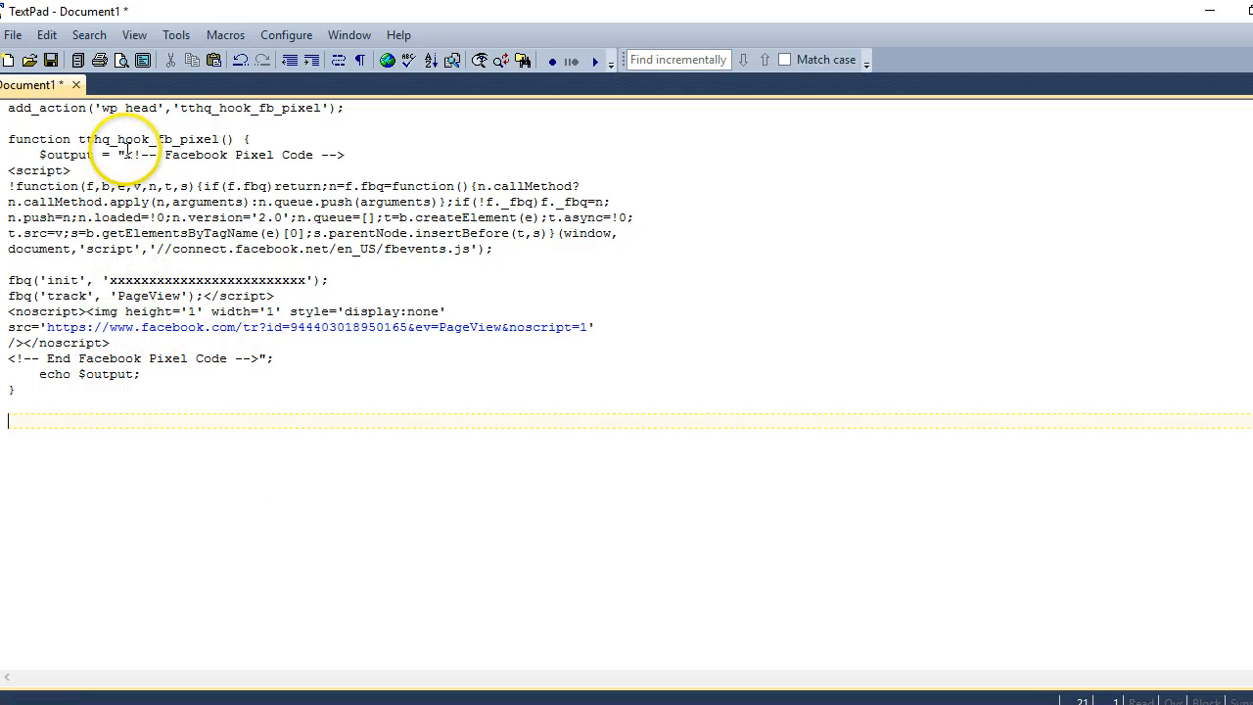
{"action": "left_click_drag", "start_coordinate": [126, 152], "coordinate": [220, 296]}
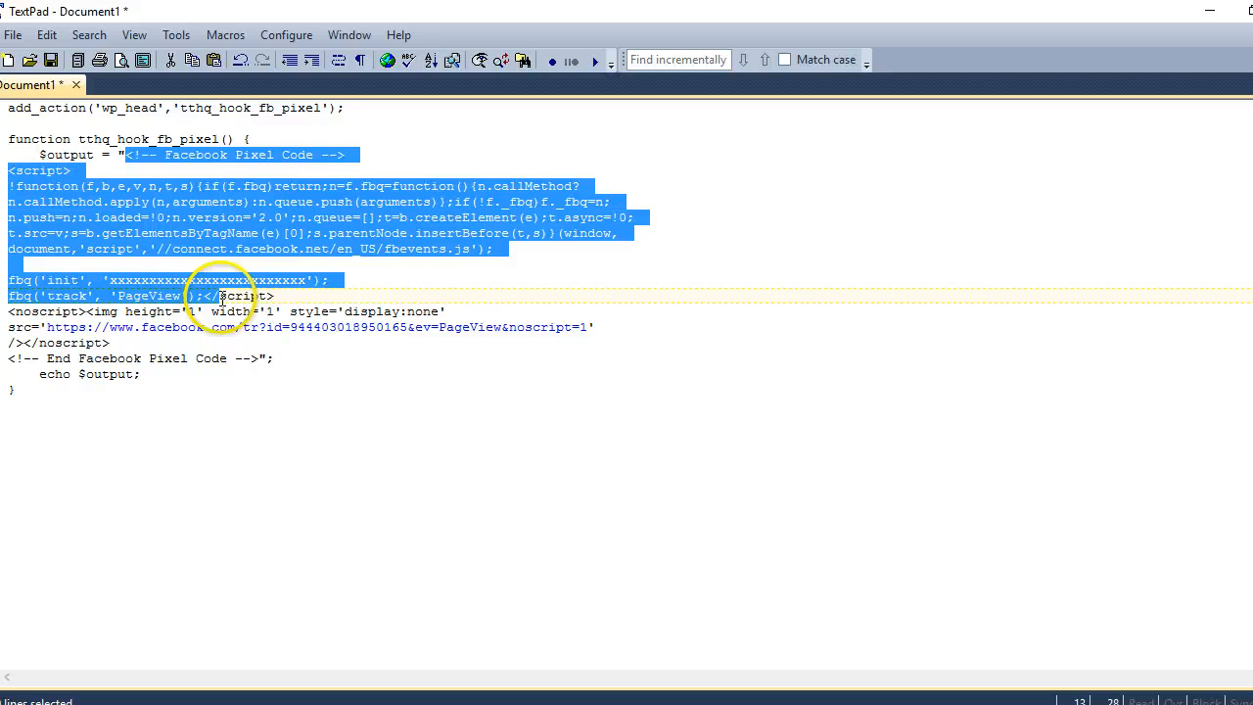
{"action": "left_click_drag", "start_coordinate": [223, 296], "coordinate": [260, 355]}
{"action": "key", "text": "Delete"}
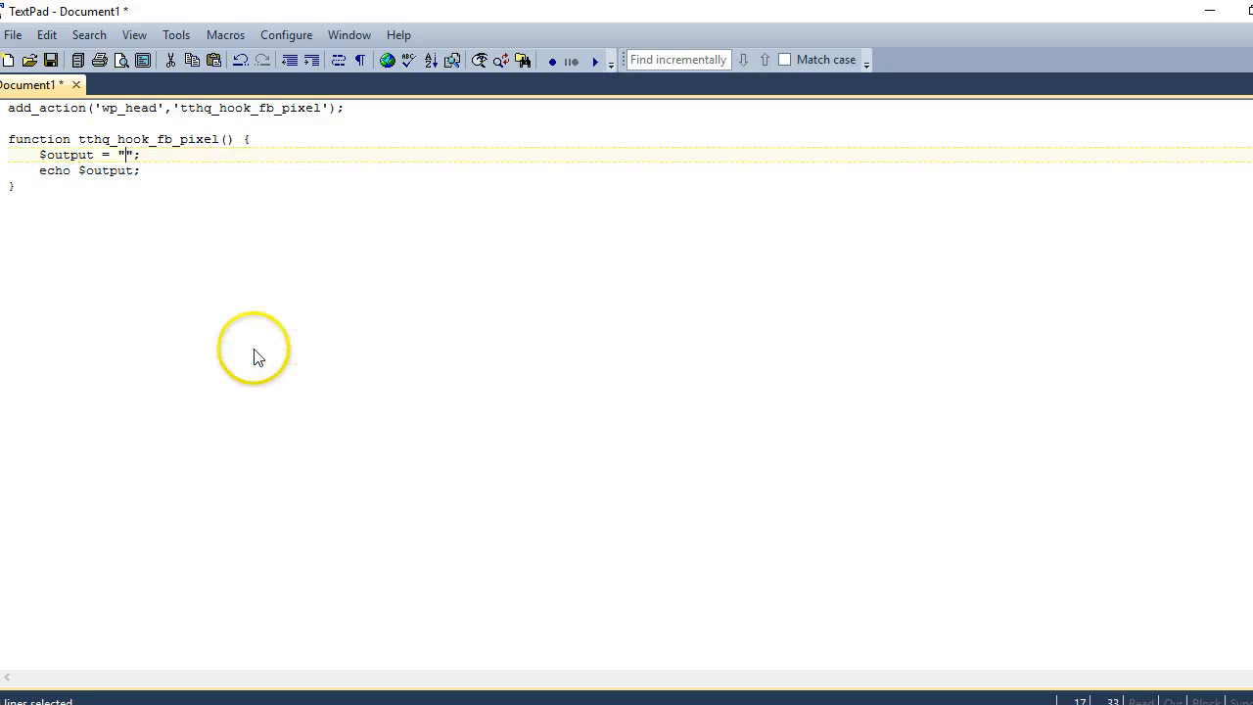
{"action": "key", "text": "ctrl+v"}
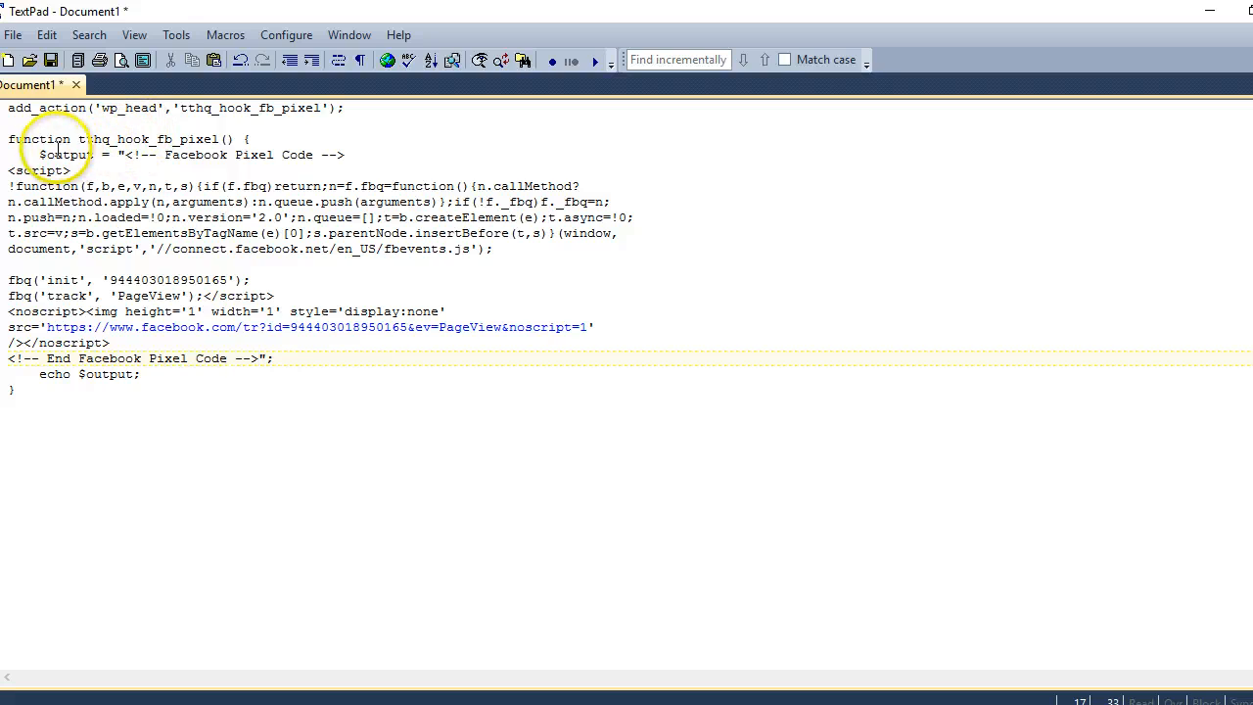
Highlight wp_head and the $output pixel string, then select the whole code from add_action down
{"action": "left_click_drag", "start_coordinate": [103, 108], "coordinate": [155, 125]}
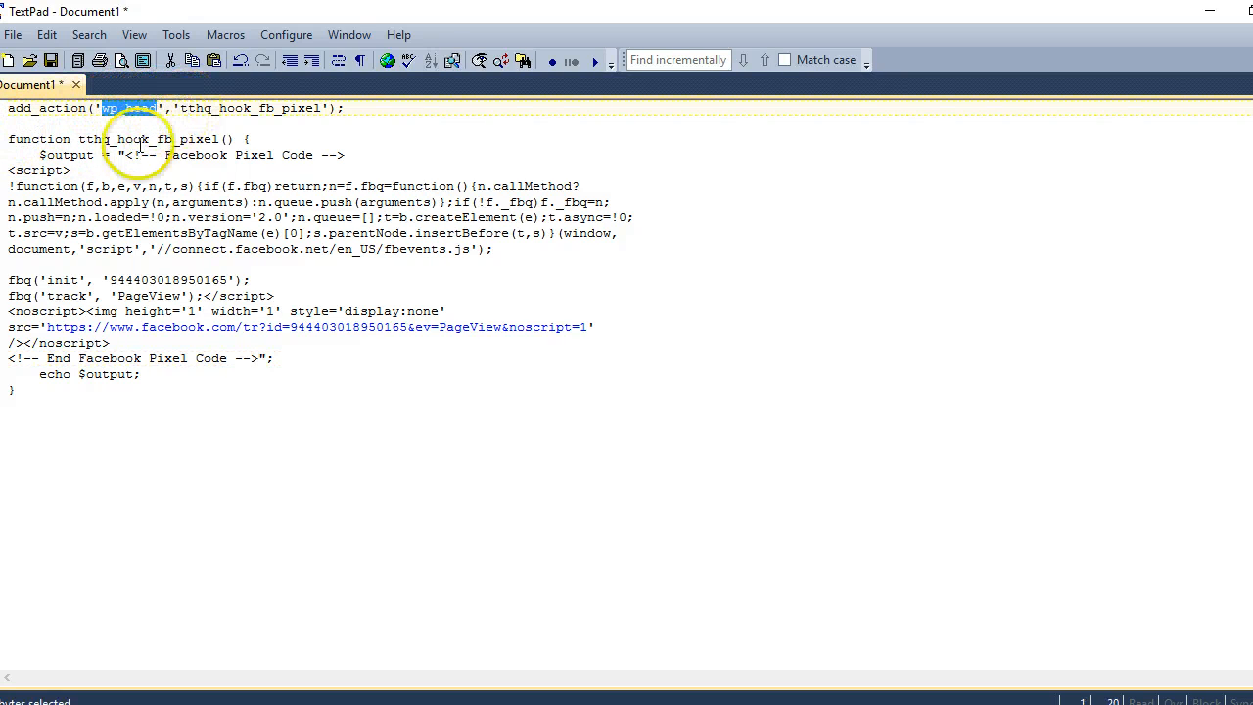
{"action": "left_click_drag", "start_coordinate": [39, 155], "coordinate": [285, 358]}
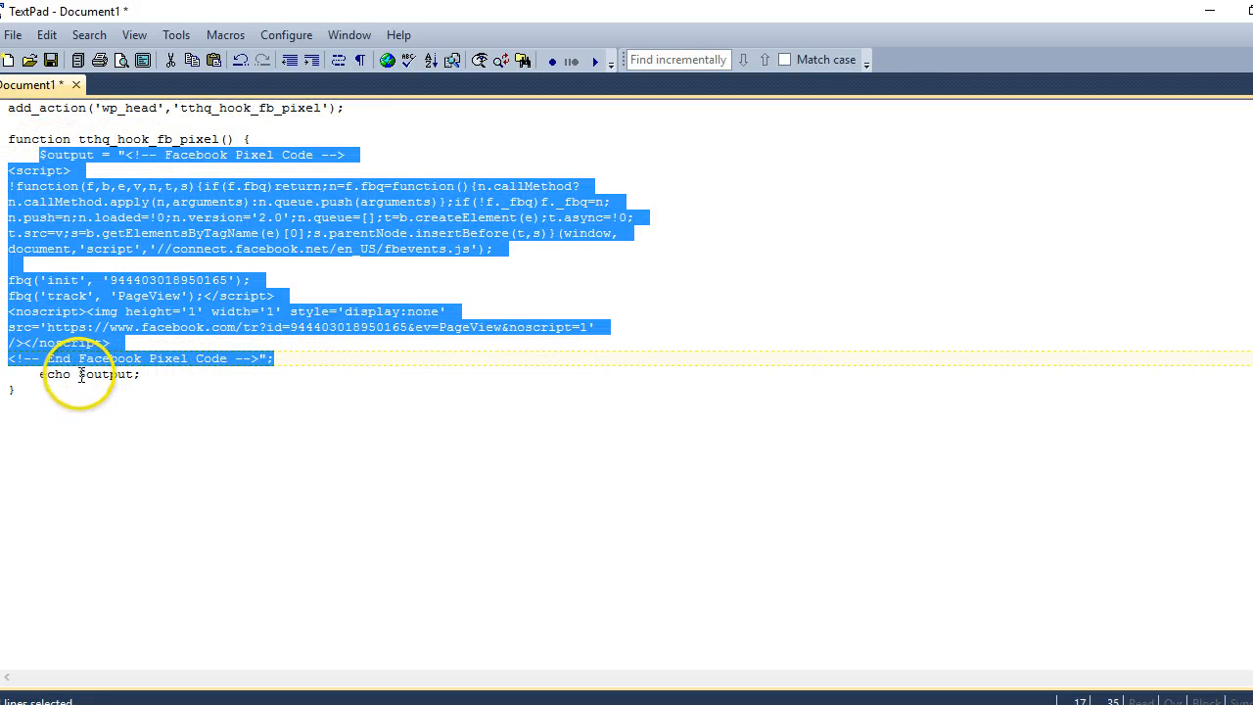
{"action": "left_click_drag", "start_coordinate": [79, 375], "coordinate": [133, 376]}
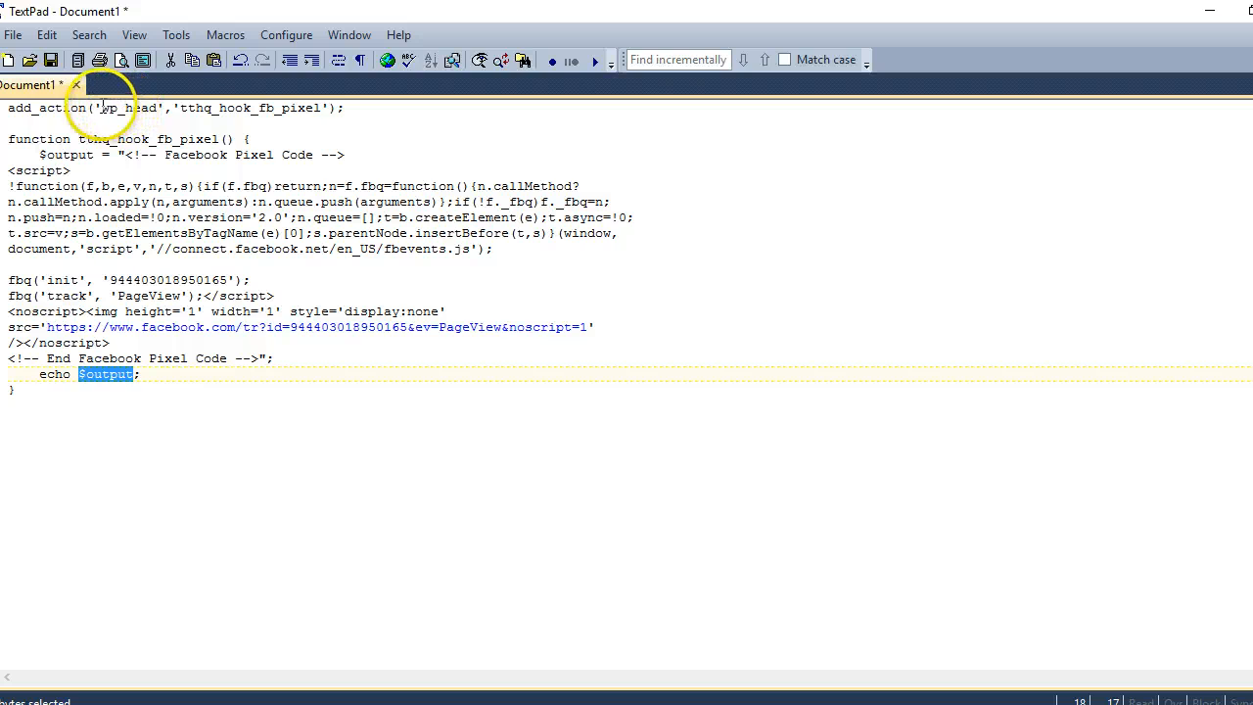
{"action": "left_click_drag", "start_coordinate": [102, 108], "coordinate": [157, 108]}
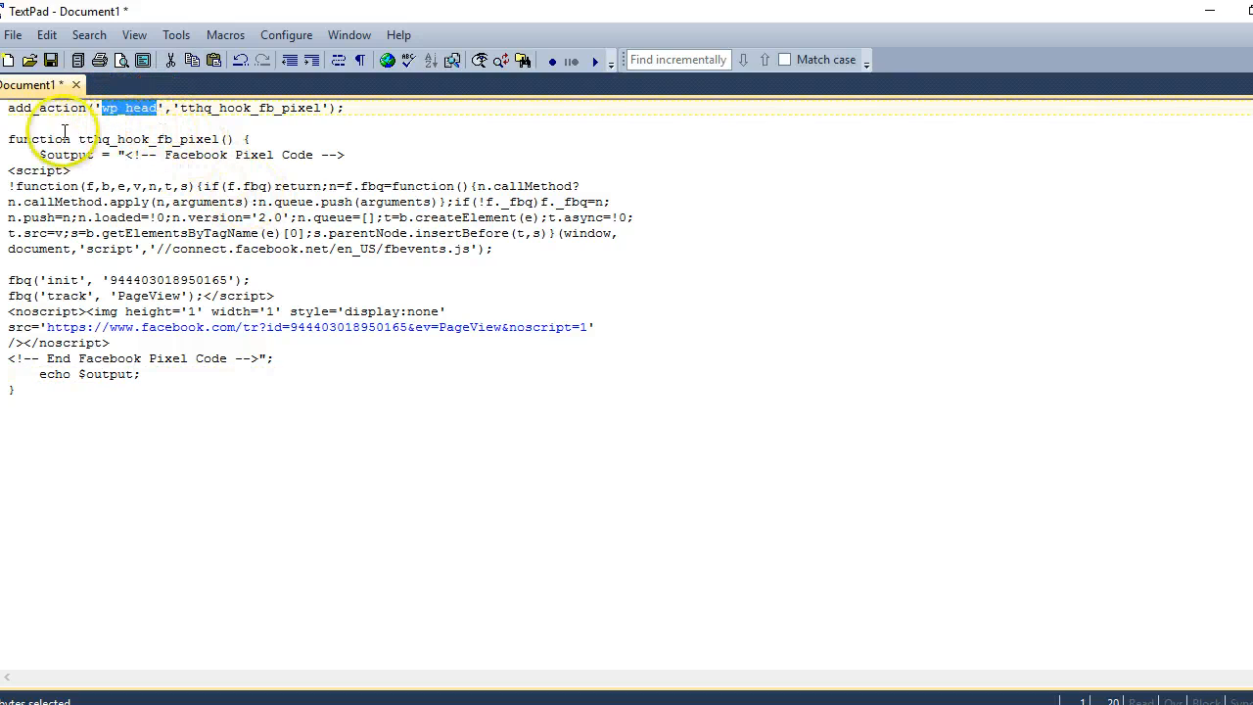
{"action": "left_click", "coordinate": [126, 155]}
{"action": "left_click_drag", "start_coordinate": [125, 155], "coordinate": [256, 358]}
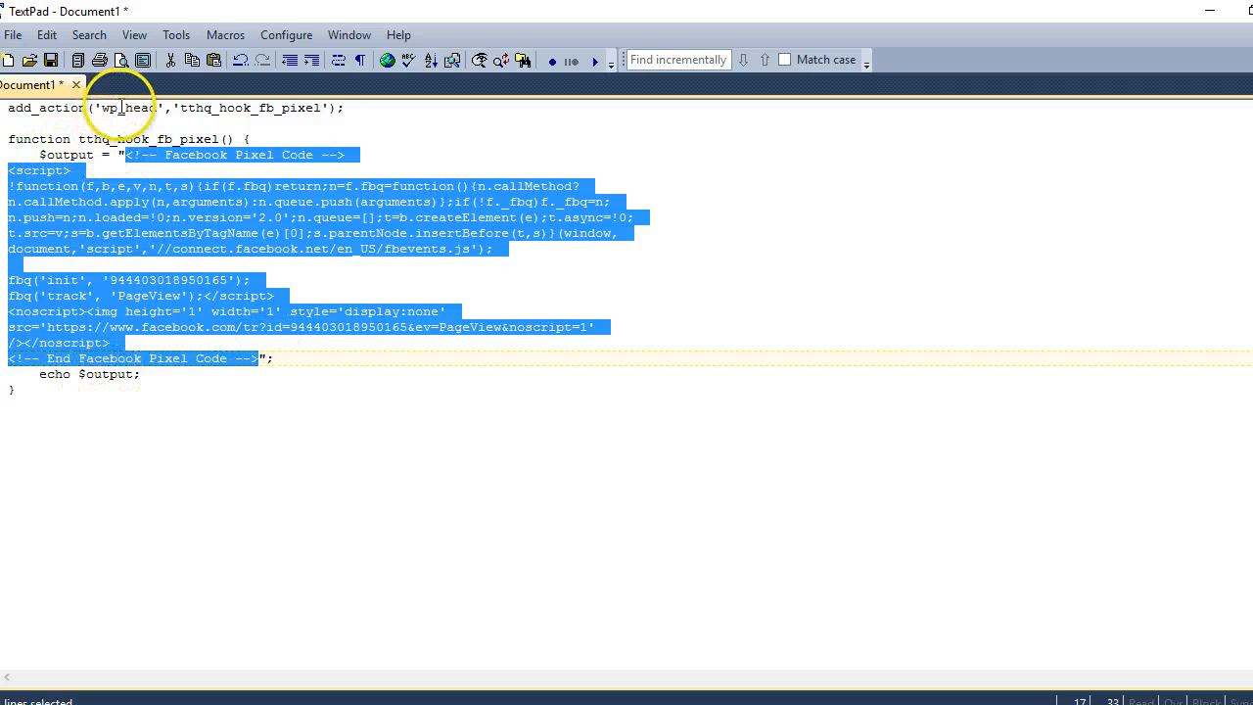
{"action": "left_click_drag", "start_coordinate": [102, 108], "coordinate": [157, 107]}
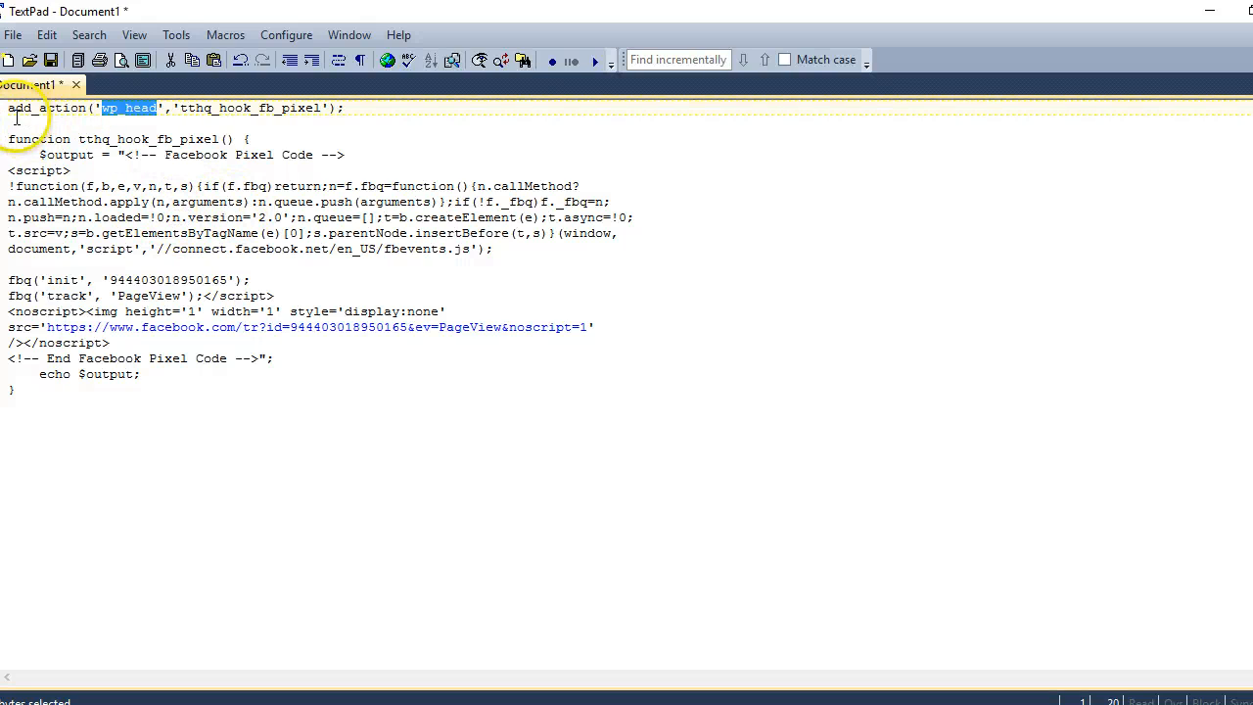
{"action": "left_click_drag", "start_coordinate": [7, 108], "coordinate": [13, 389]}
{"action": "key", "text": "ctrl+c"}
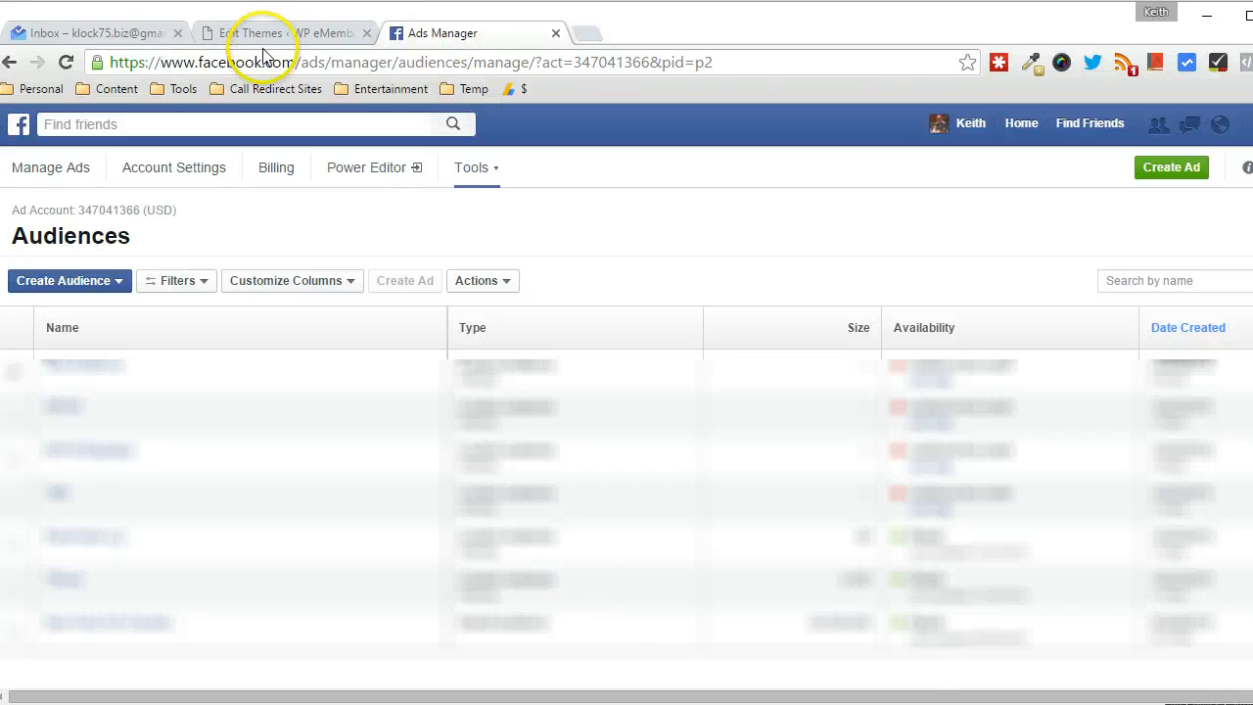
Paste the pixel hook after the closing brace in functions.php, drop the blank line, and update the file
{"action": "left_click", "coordinate": [263, 33]}
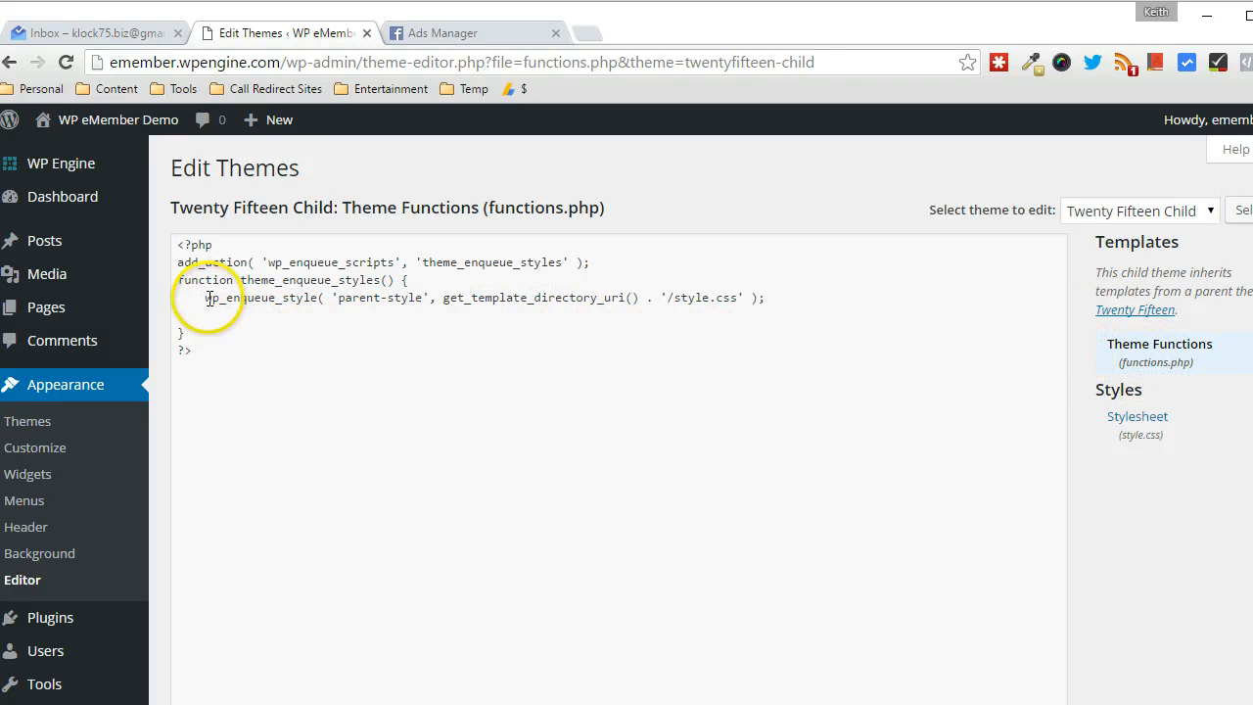
{"action": "left_click", "coordinate": [209, 334]}
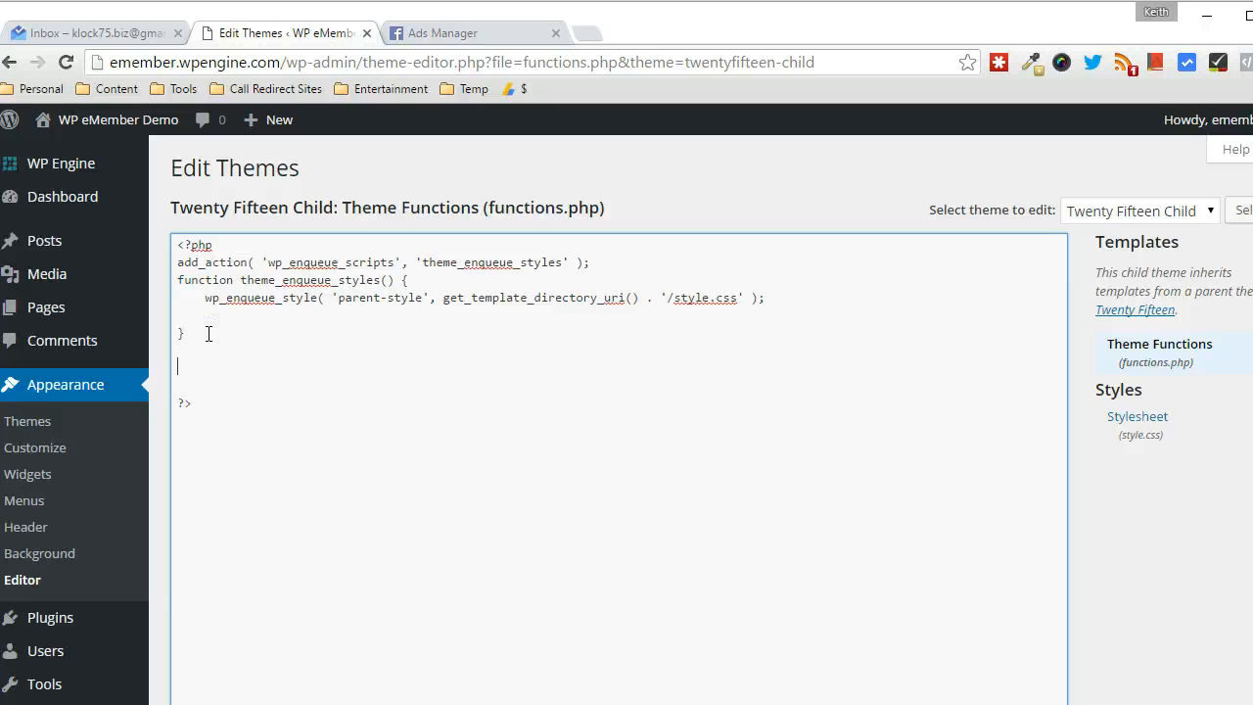
{"action": "key", "text": "ctrl+v"}
{"action": "scroll", "coordinate": [392, 340], "scroll_direction": "down", "scroll_amount": 1}
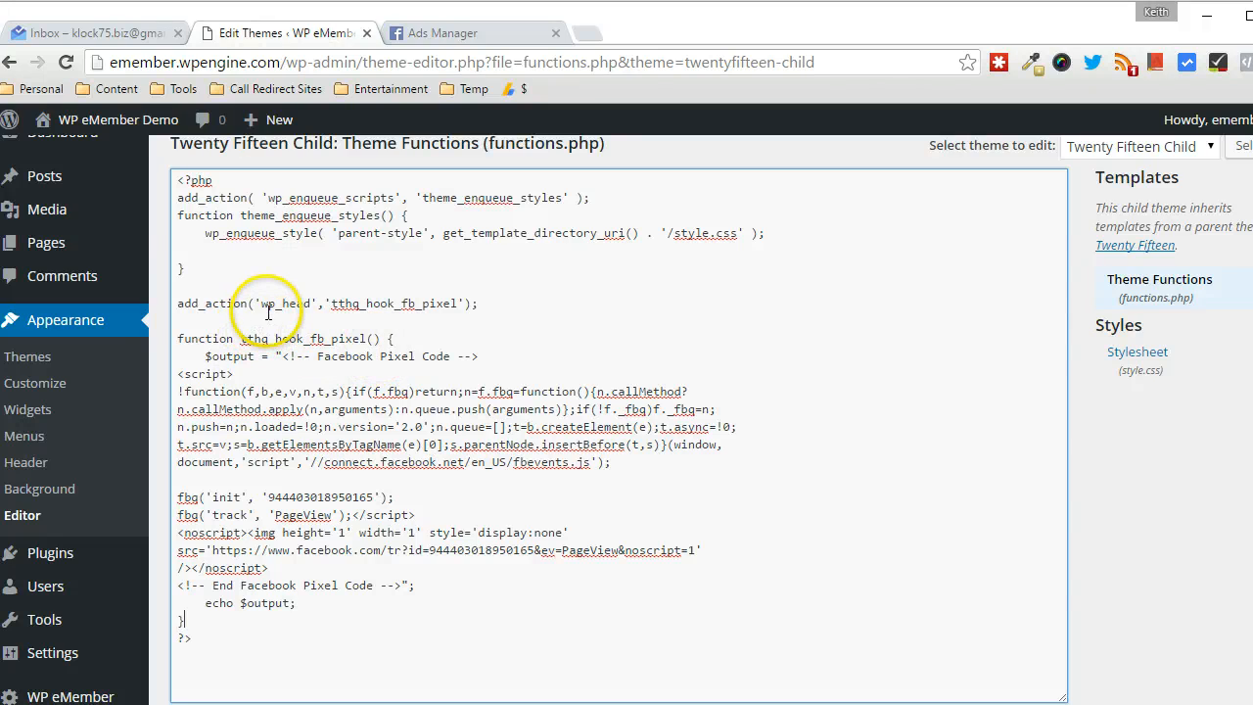
{"action": "left_click_drag", "start_coordinate": [177, 303], "coordinate": [440, 303]}
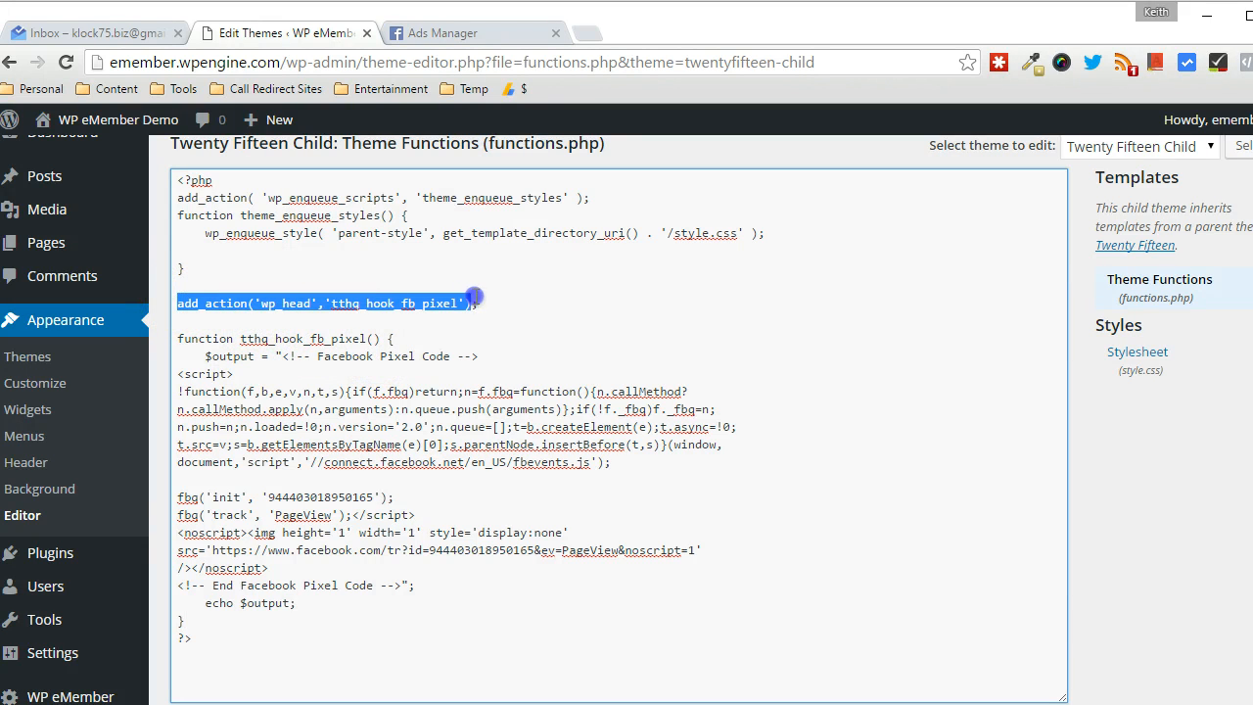
{"action": "left_click", "coordinate": [233, 336]}
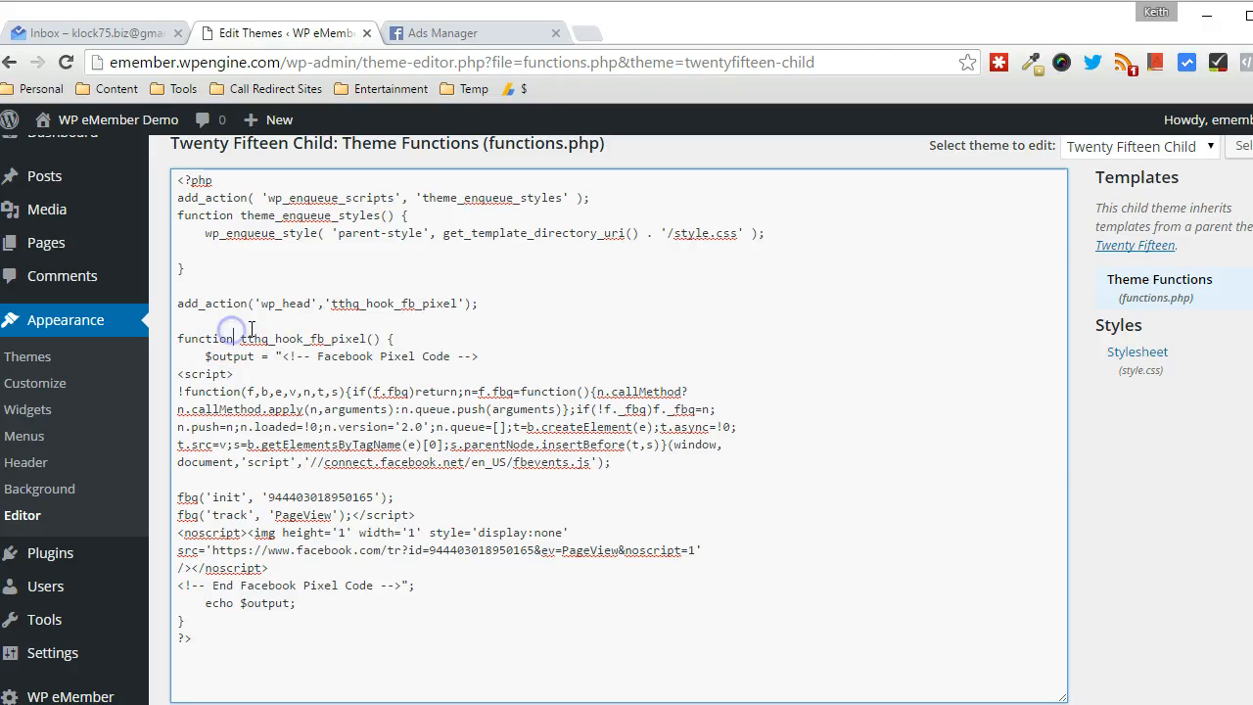
{"action": "key", "text": "Delete"}
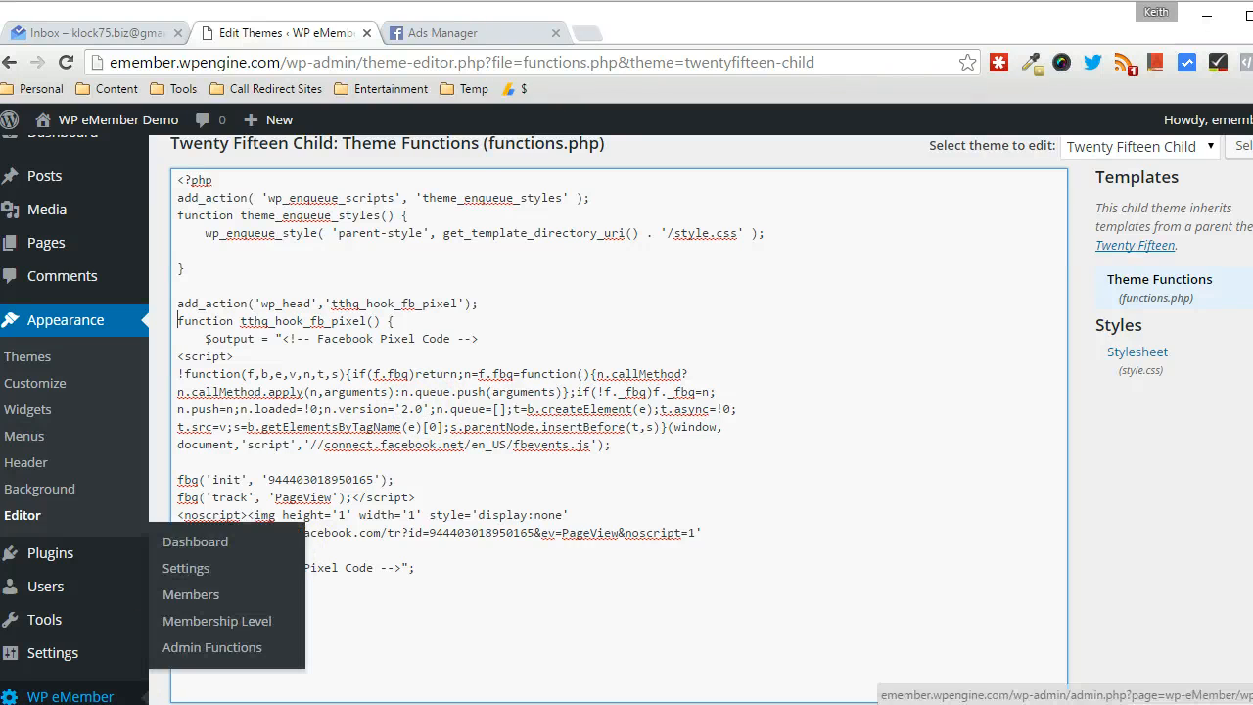
{"action": "scroll", "coordinate": [789, 501], "scroll_direction": "down", "scroll_amount": 1}
{"action": "scroll", "coordinate": [260, 610], "scroll_direction": "down", "scroll_amount": 1}
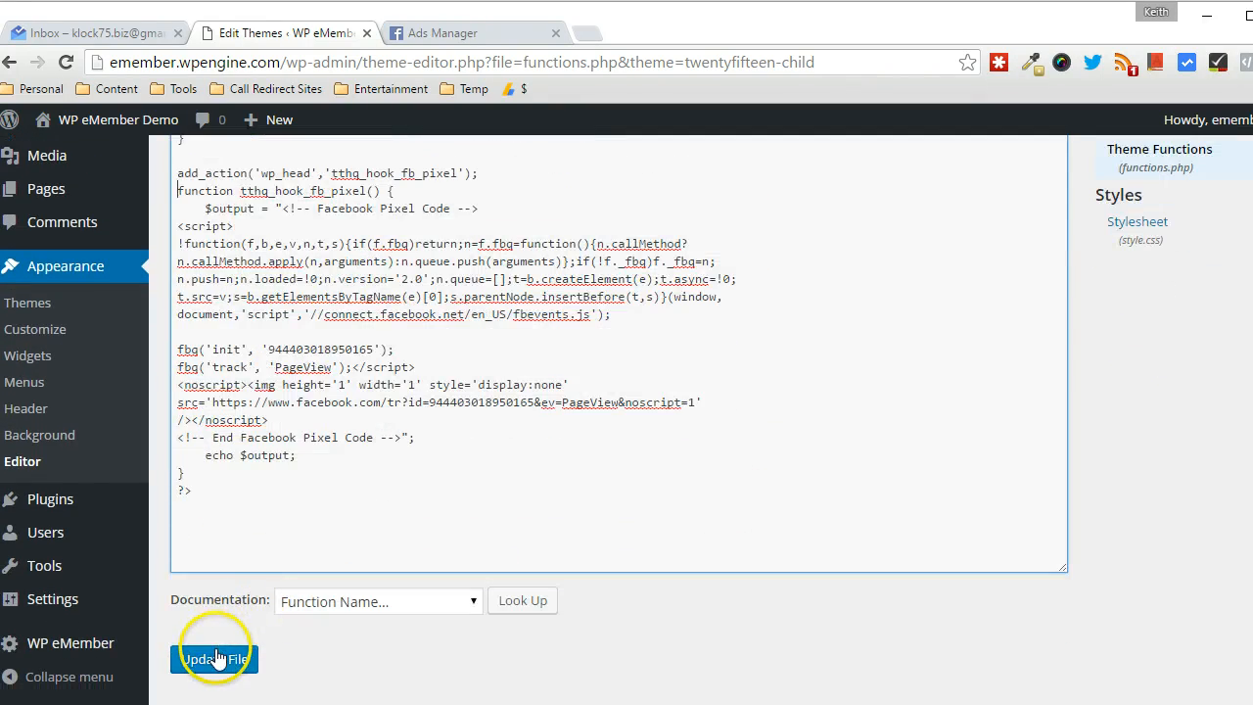
{"action": "left_click", "coordinate": [200, 659]}
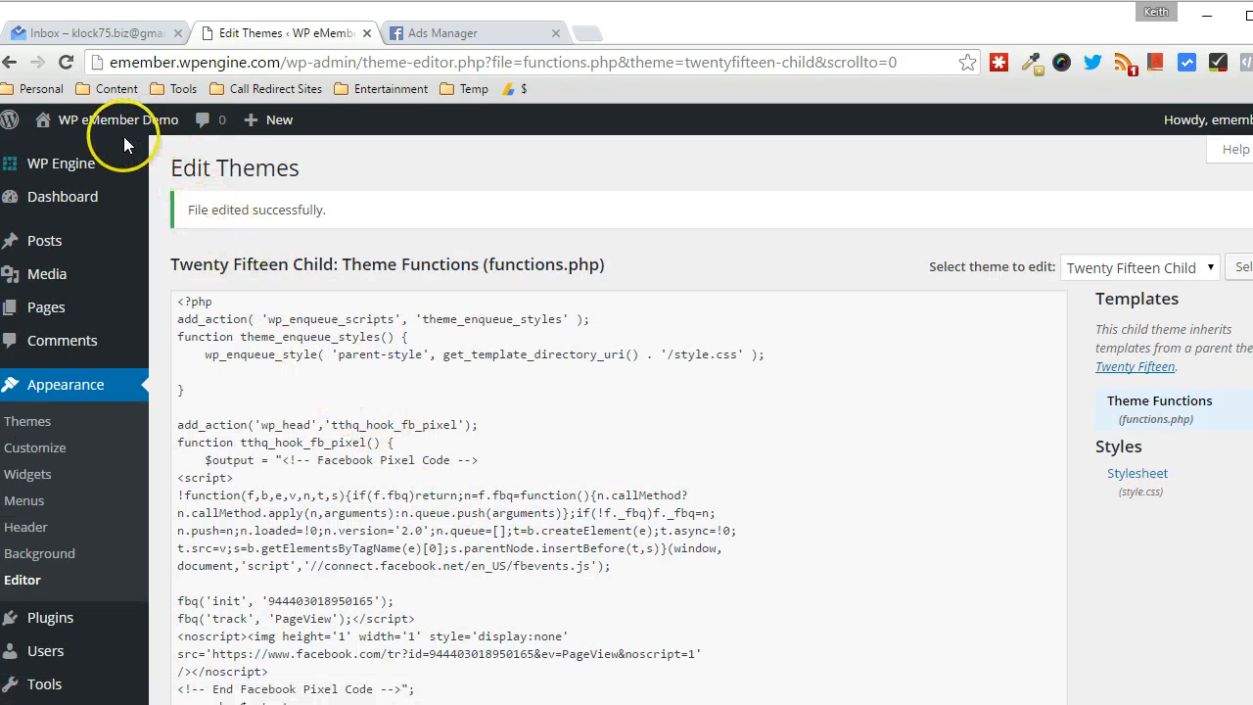
Open the live site in a new tab and view its page source
{"action": "mouse_move", "coordinate": [117, 122]}
{"action": "right_click", "coordinate": [39, 154]}
{"action": "left_click", "coordinate": [84, 167]}
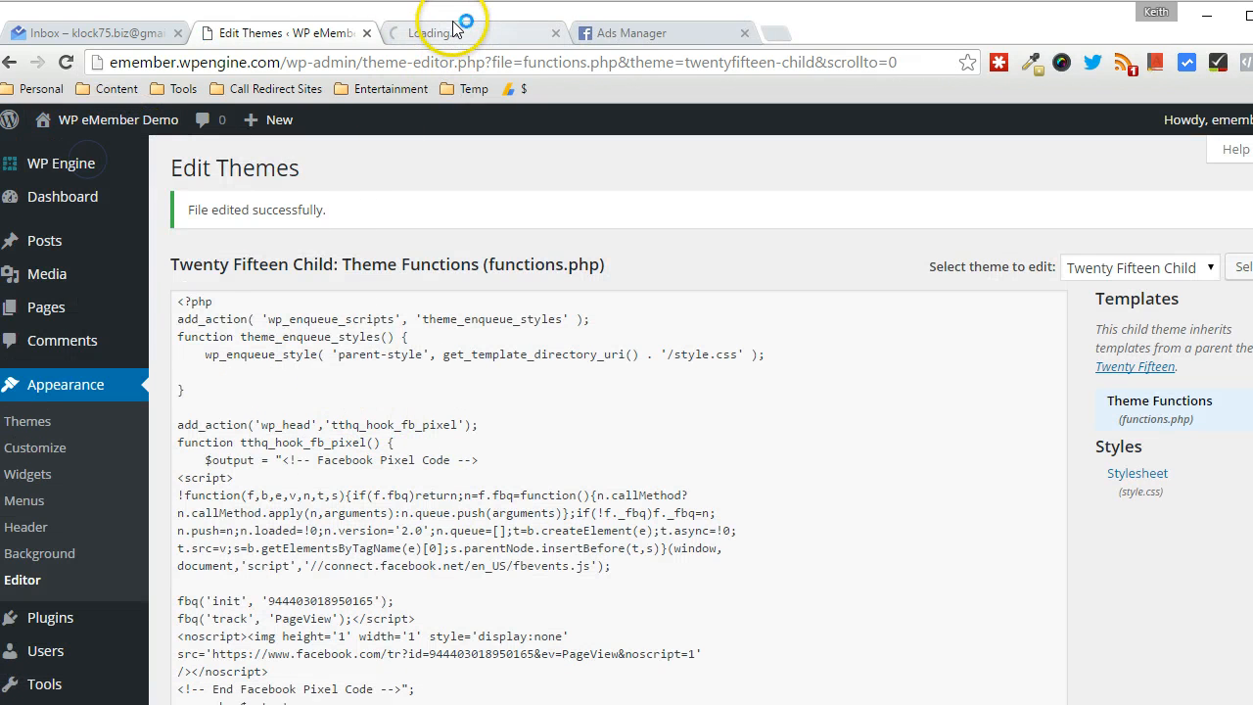
{"action": "left_click", "coordinate": [452, 29]}
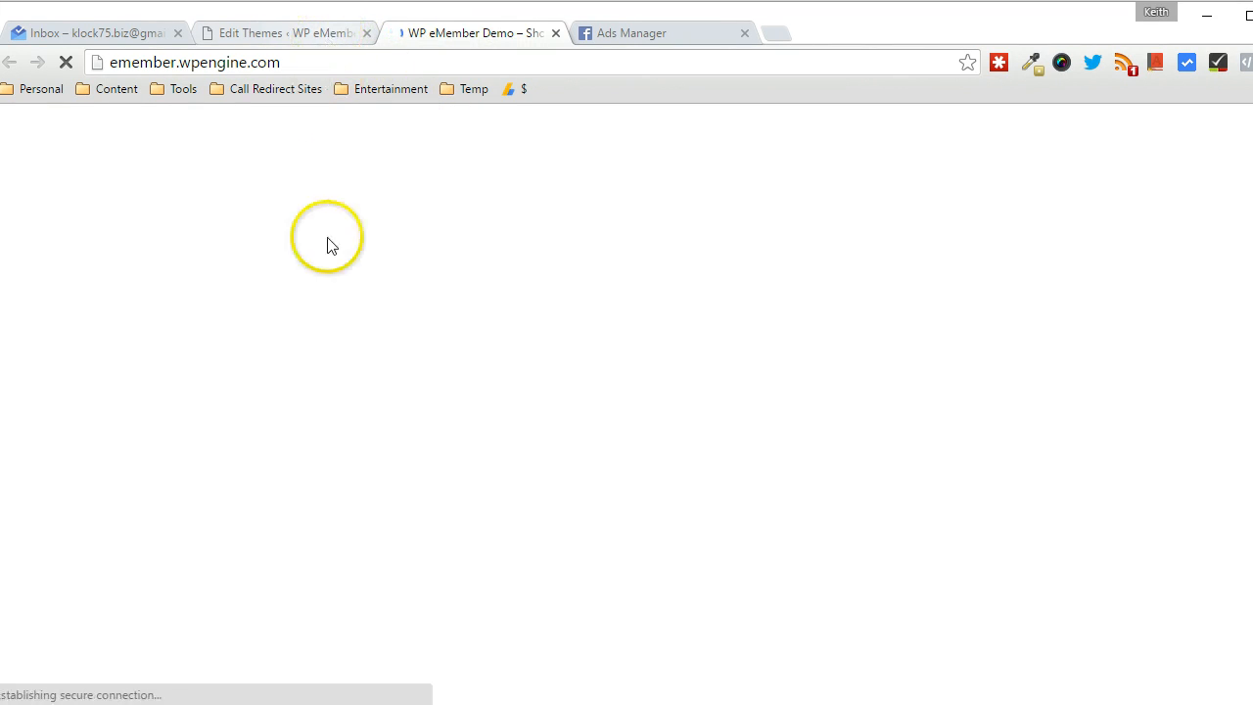
{"action": "right_click", "coordinate": [397, 260]}
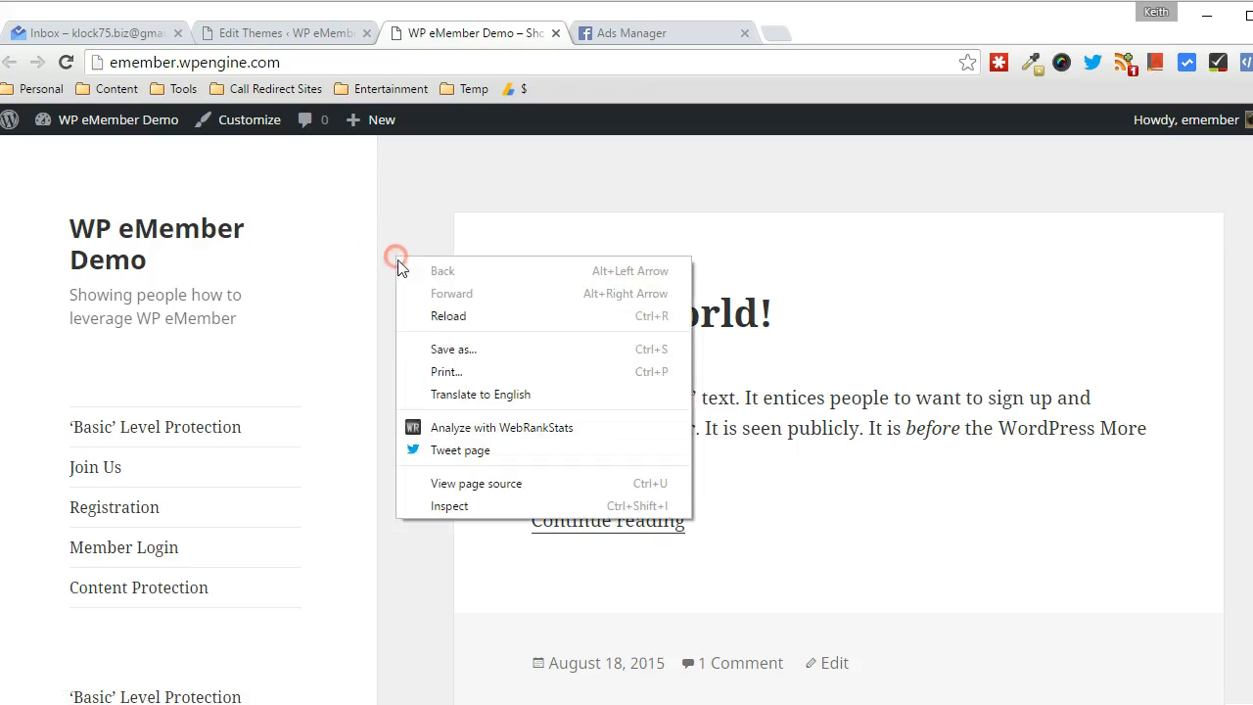
{"action": "left_click", "coordinate": [446, 482]}
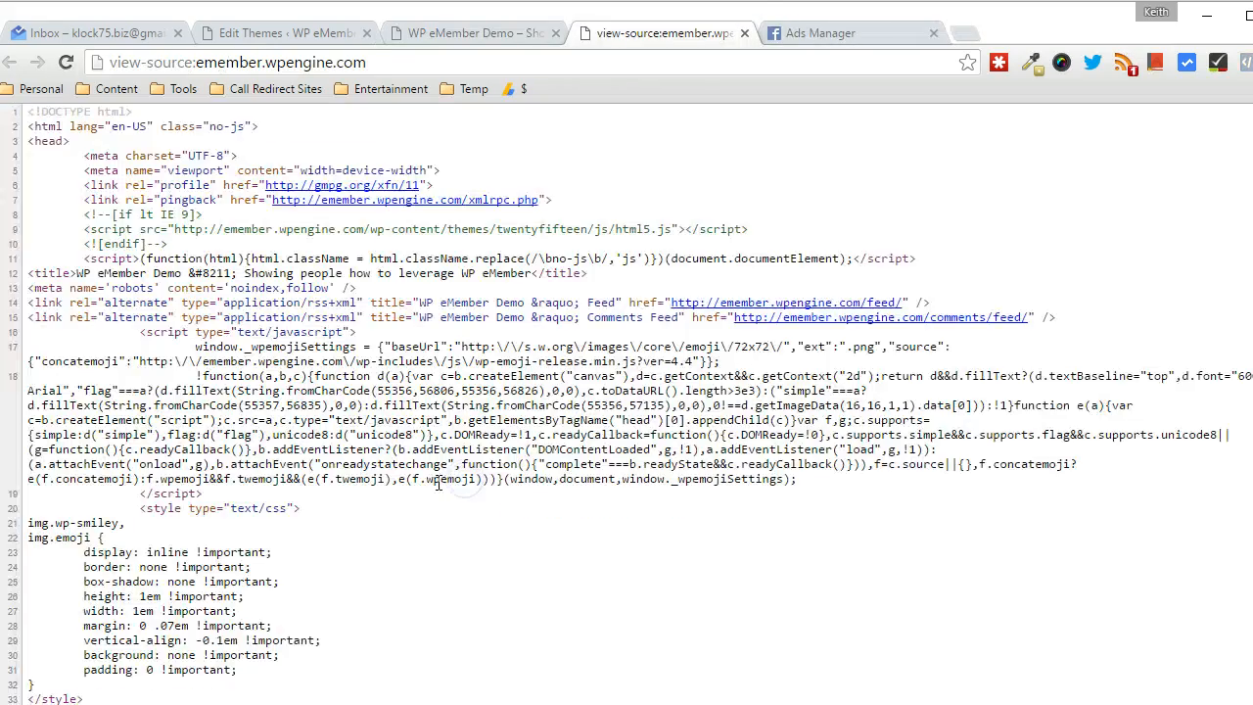
Locate the Facebook Pixel code block in the source, then check the site with Pixel Helper
{"action": "scroll", "coordinate": [438, 483], "scroll_direction": "down", "scroll_amount": 9}
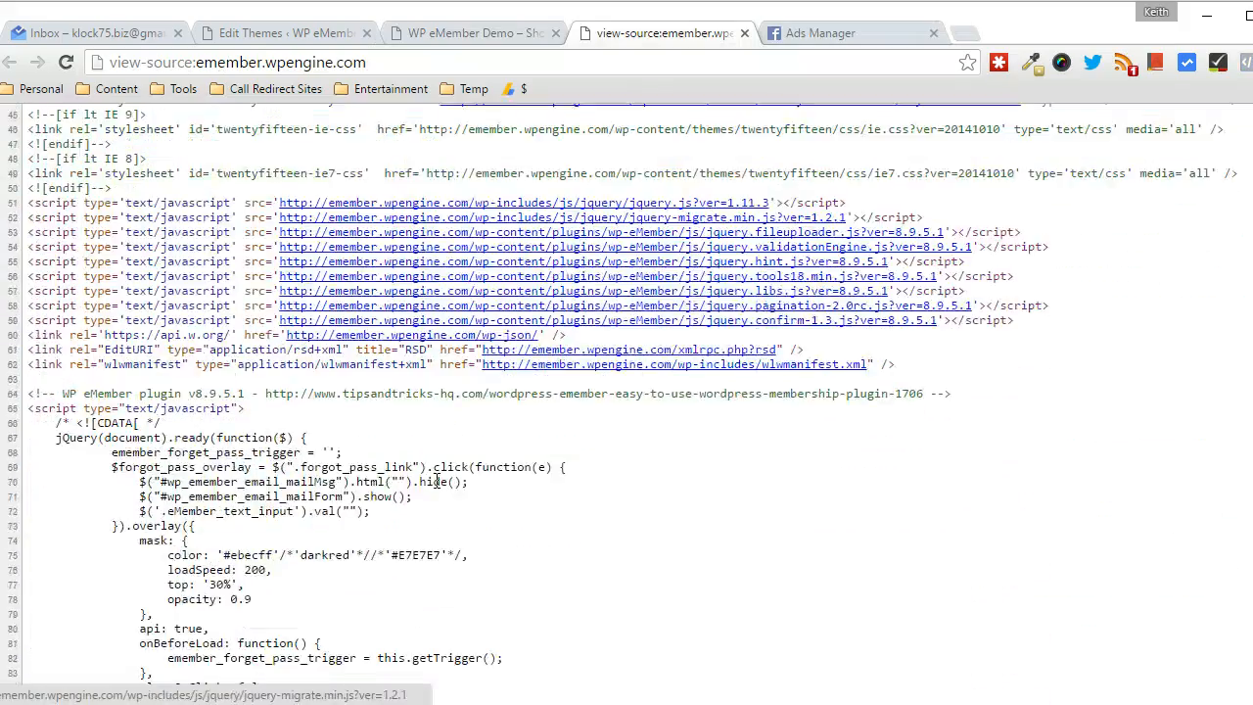
{"action": "scroll", "coordinate": [438, 481], "scroll_direction": "down", "scroll_amount": 2}
{"action": "scroll", "coordinate": [245, 513], "scroll_direction": "down", "scroll_amount": 7}
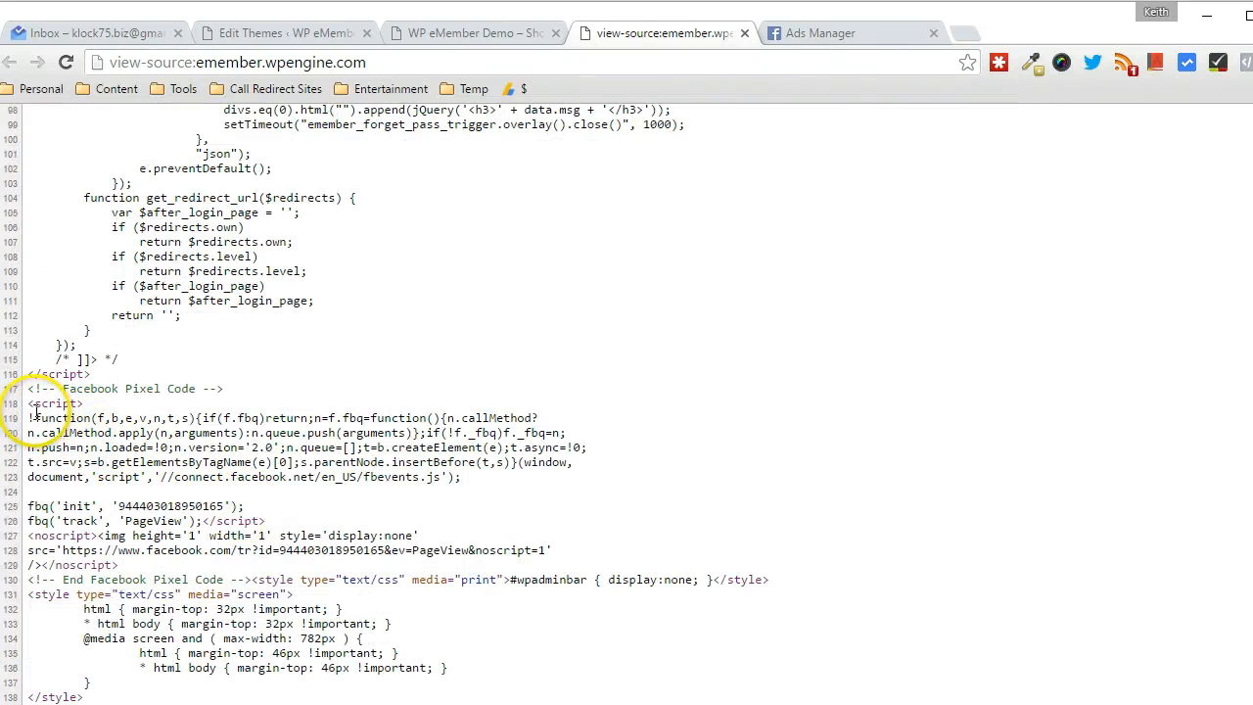
{"action": "left_click_drag", "start_coordinate": [28, 389], "coordinate": [120, 566]}
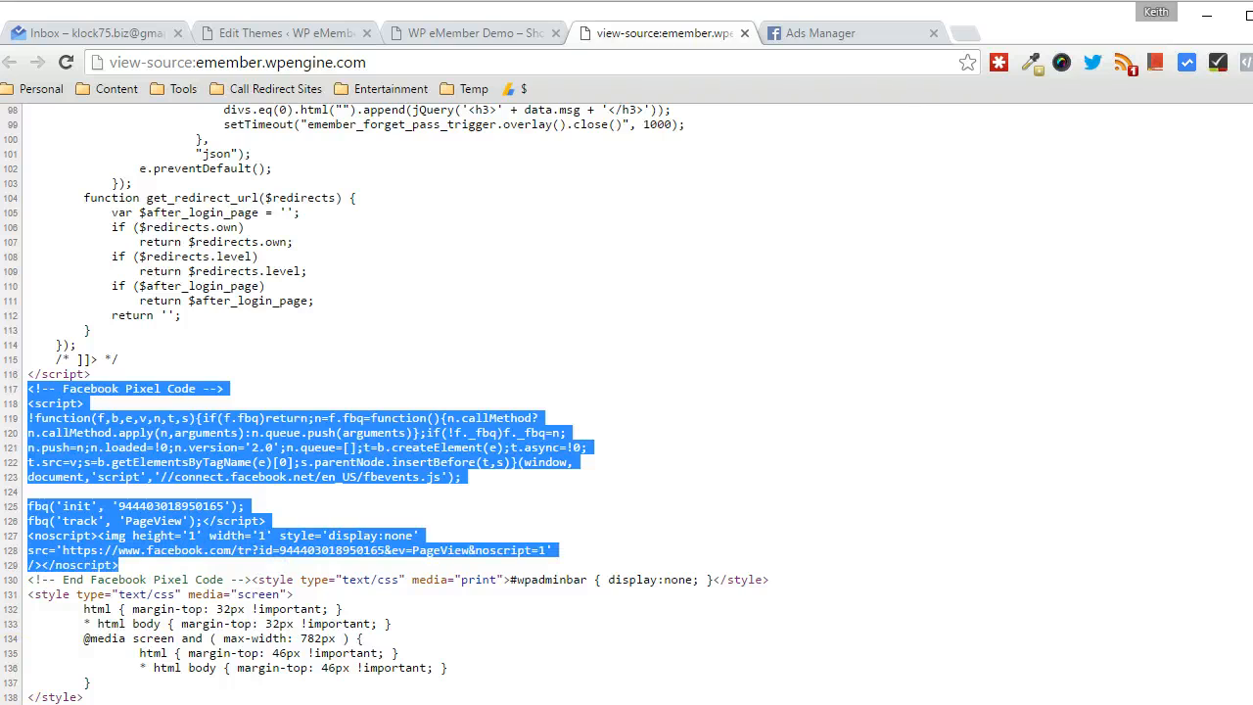
{"action": "left_click", "coordinate": [498, 36]}
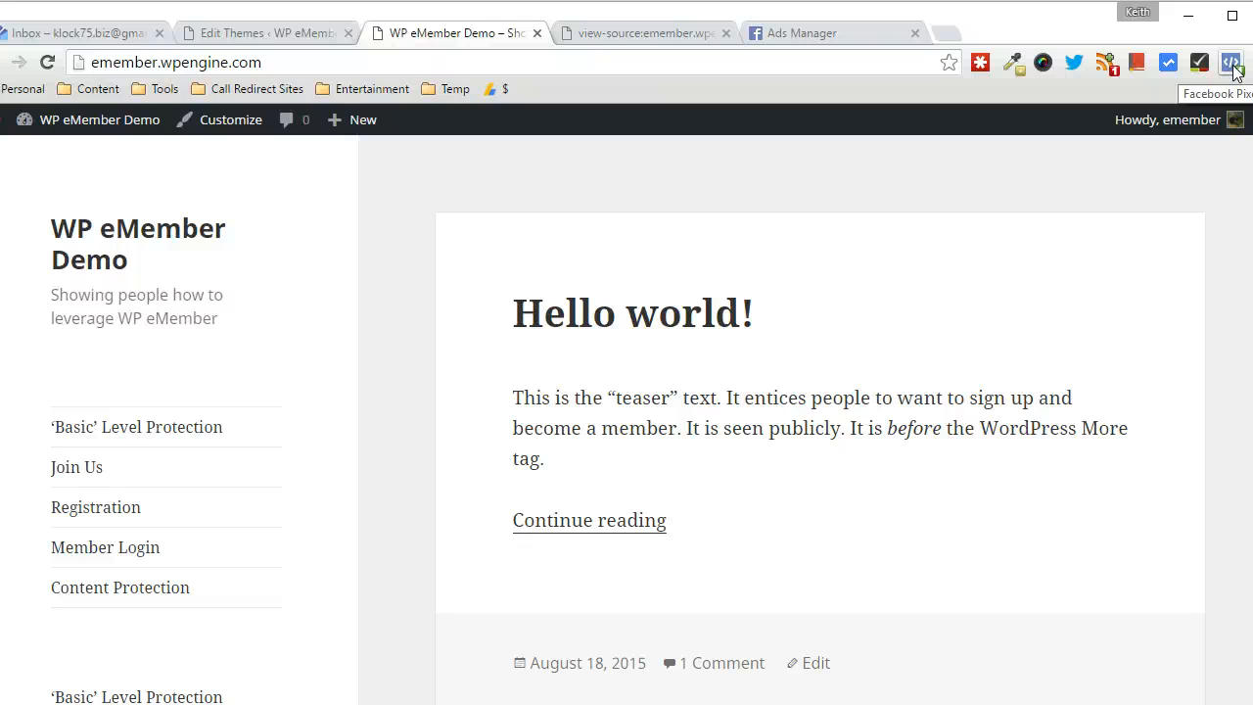
{"action": "left_click", "coordinate": [1233, 65]}
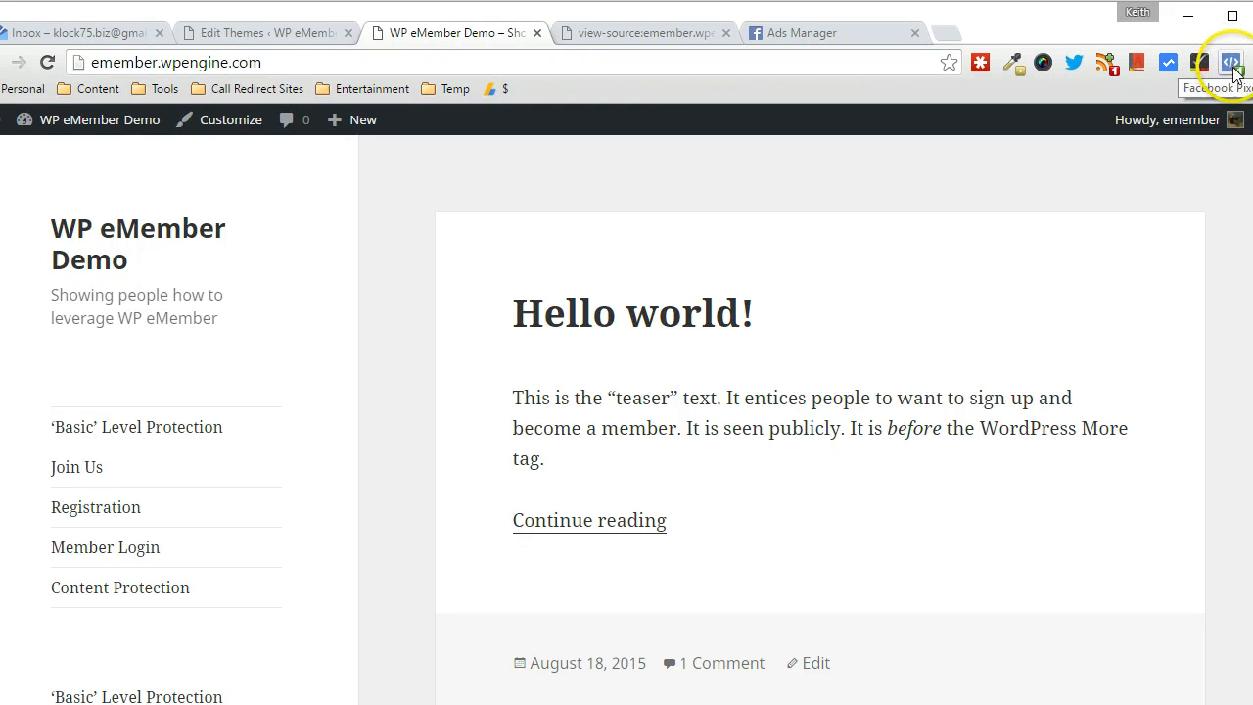